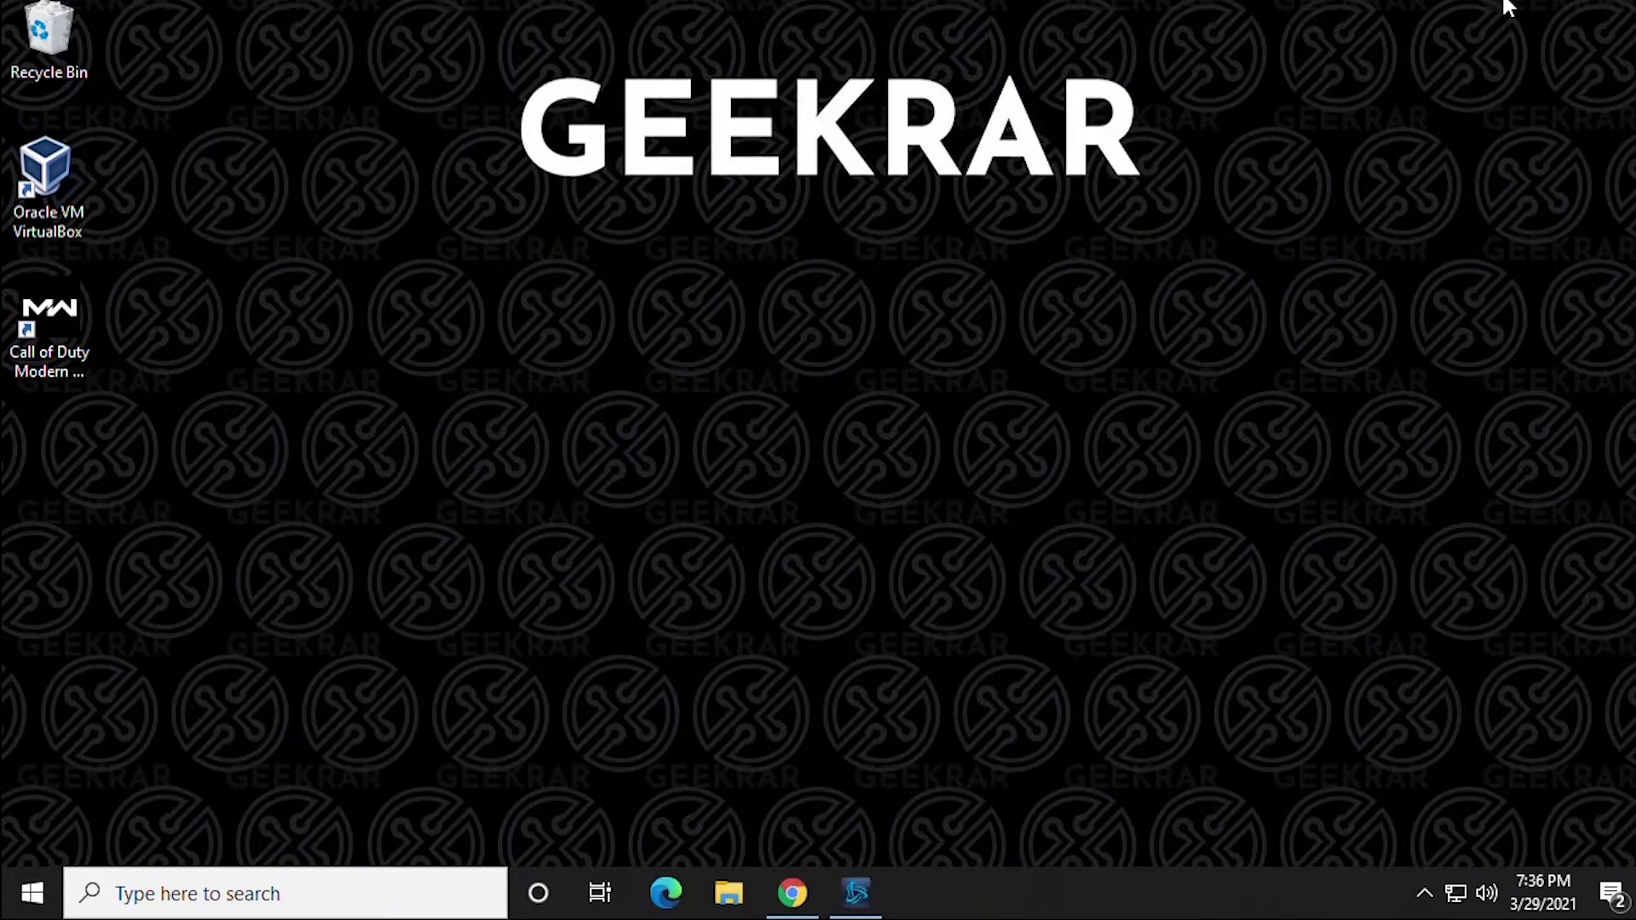
Open the Battle.net launcher on the Call of Duty: Warzone page.
{"action": "left_click", "coordinate": [856, 893]}
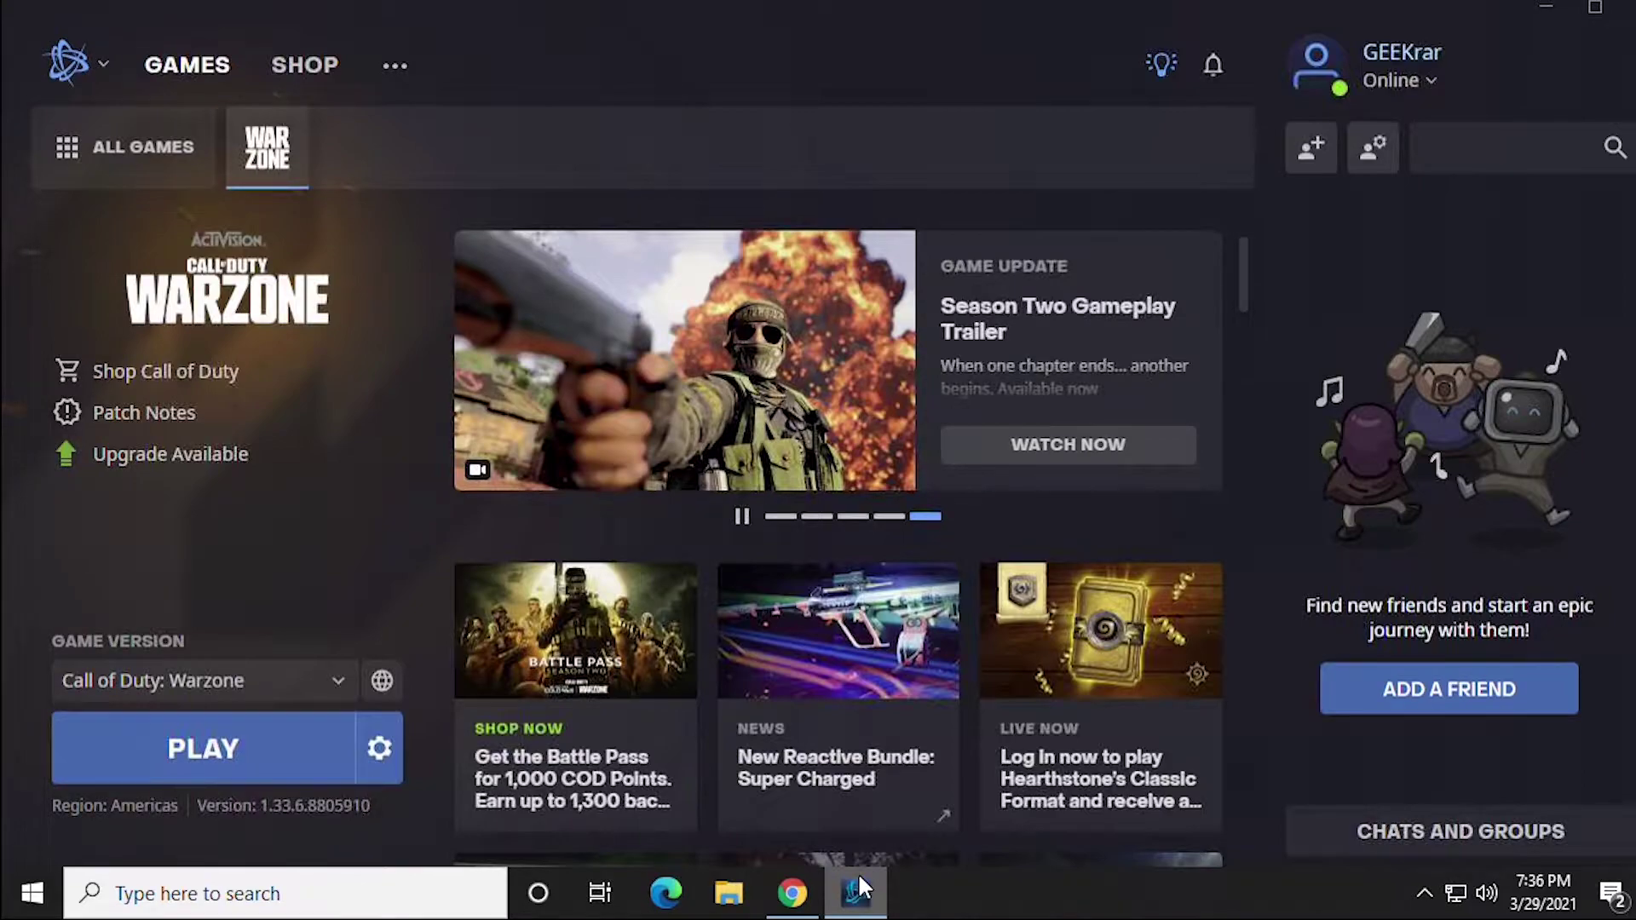
{"action": "left_click", "coordinate": [128, 895]}
{"action": "type", "text": "cmd"}
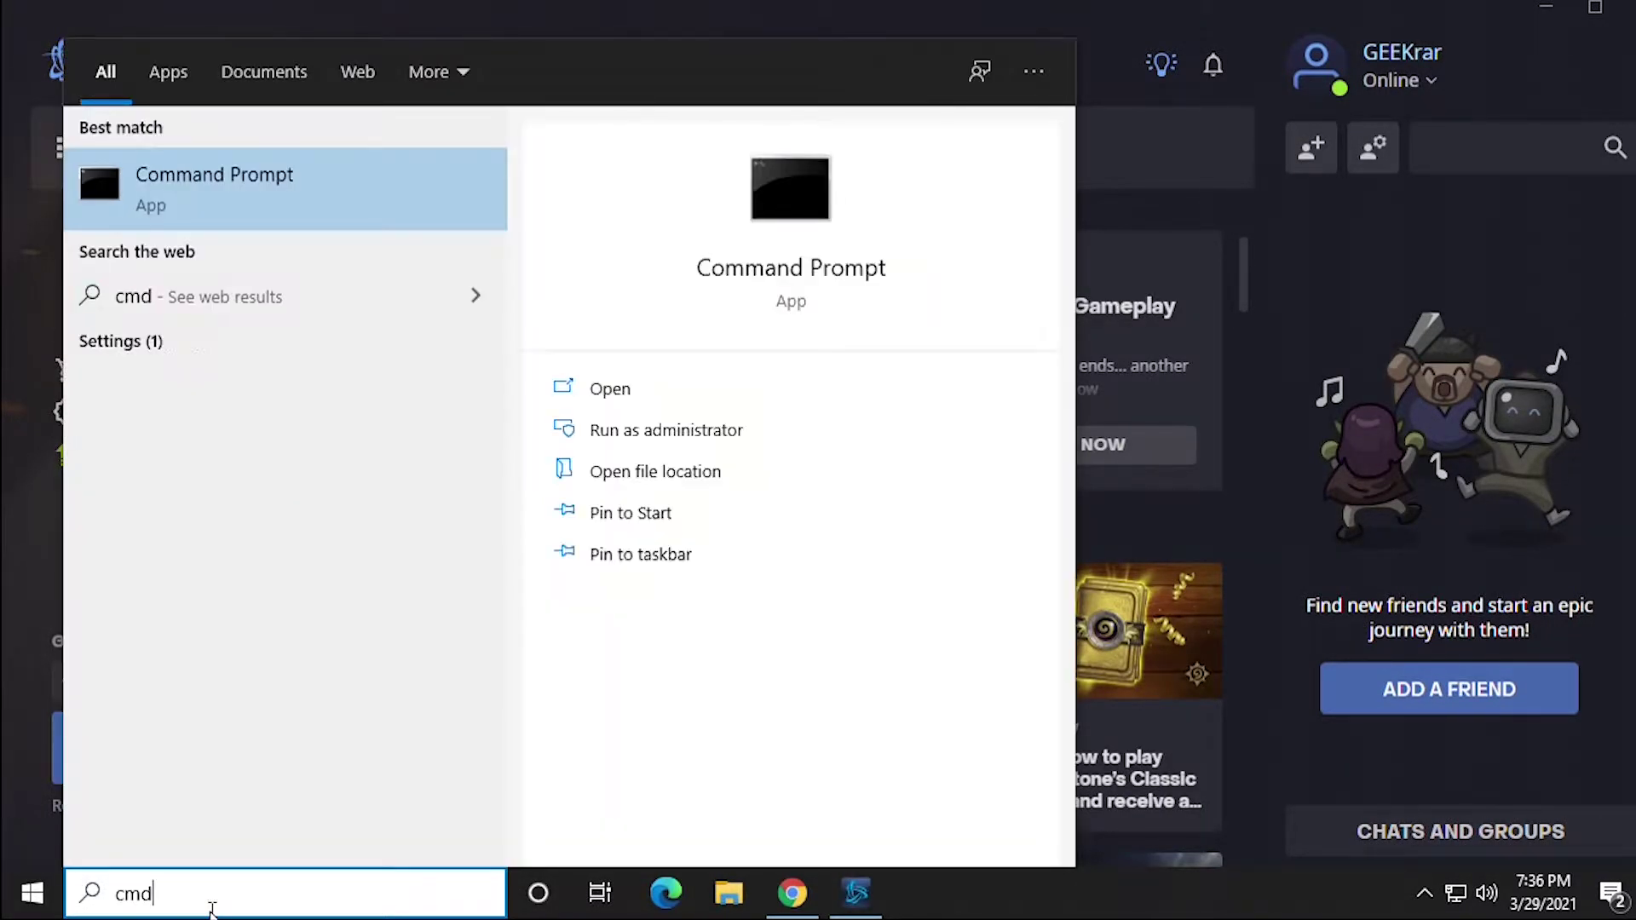
{"action": "key", "text": "Return"}
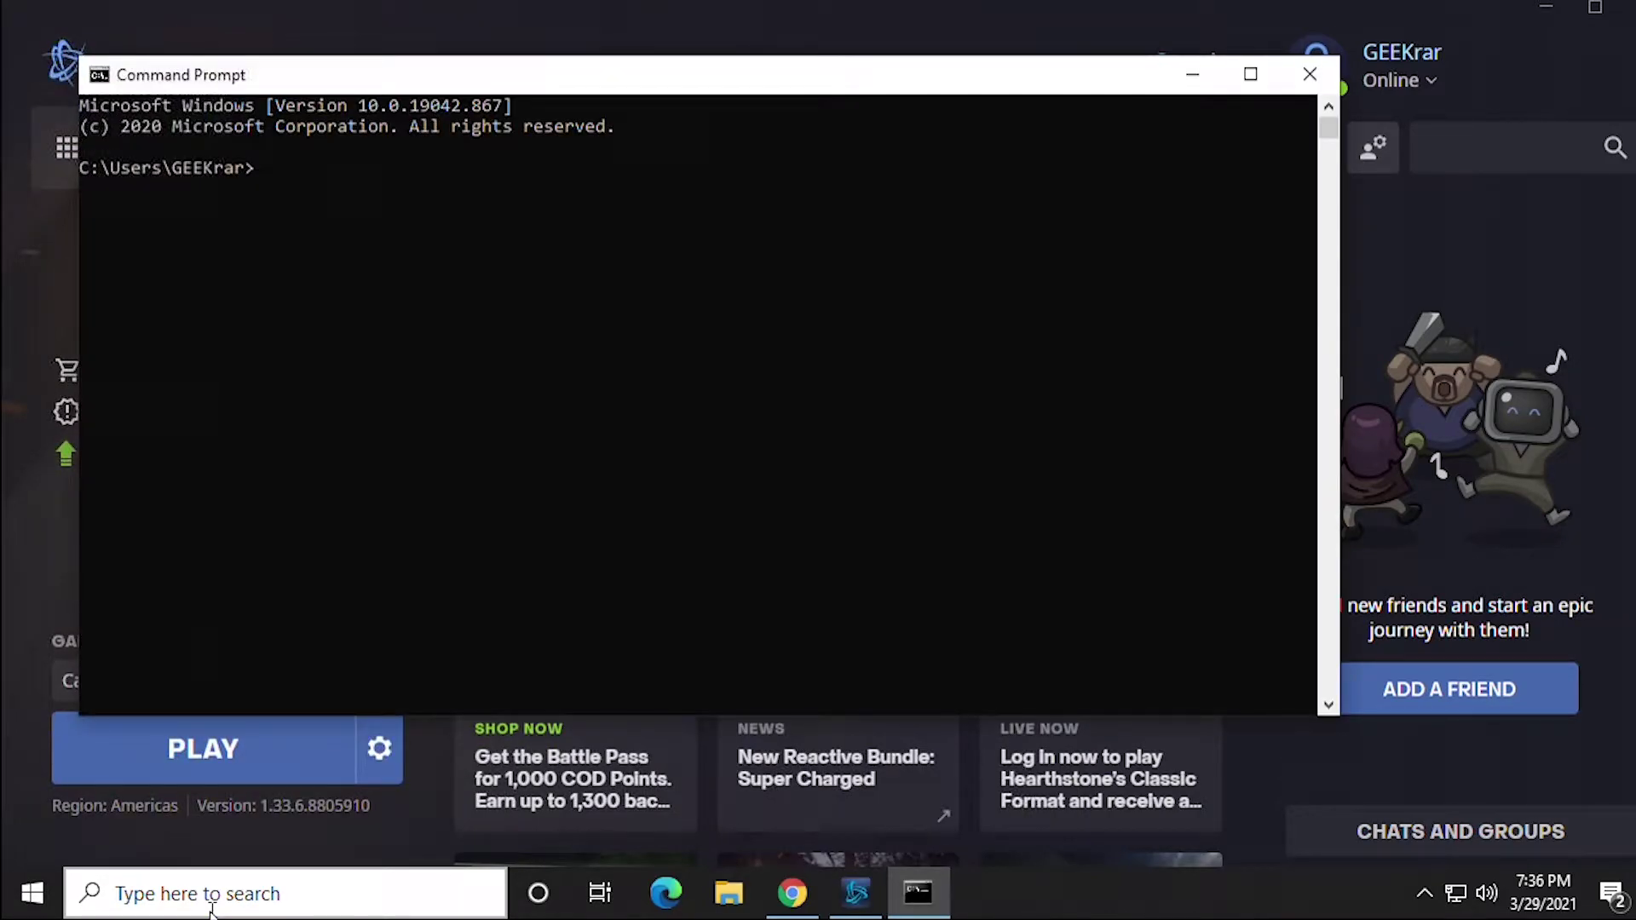
{"action": "type", "text": "ping"}
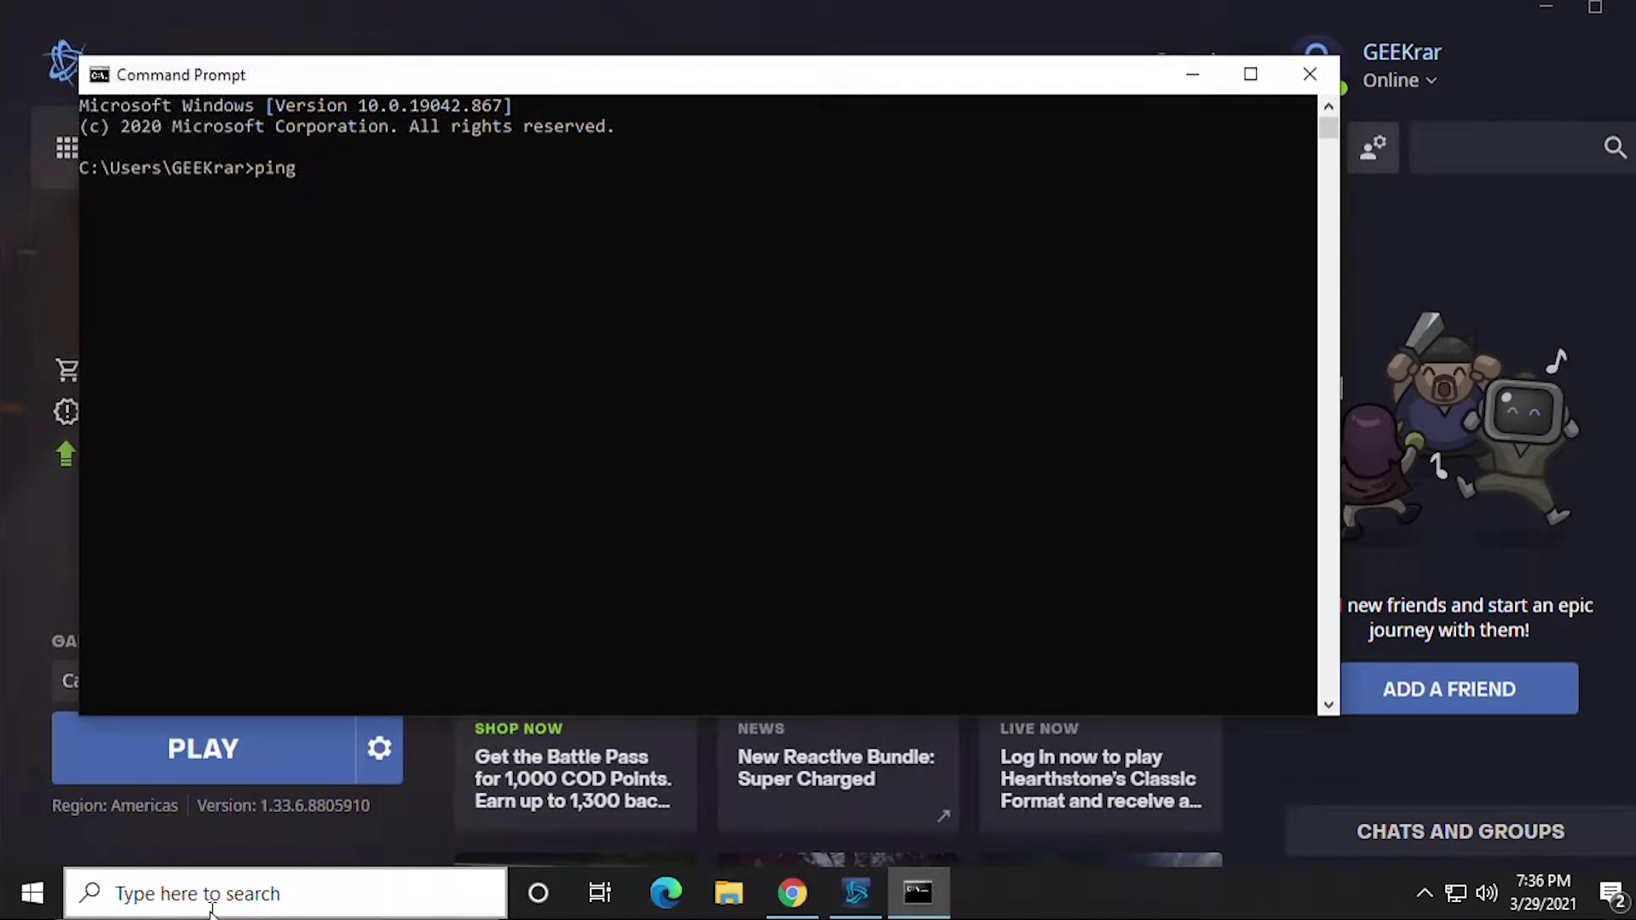
{"action": "type", "text": " www.yahoo.com -t"}
{"action": "key", "text": "Return"}
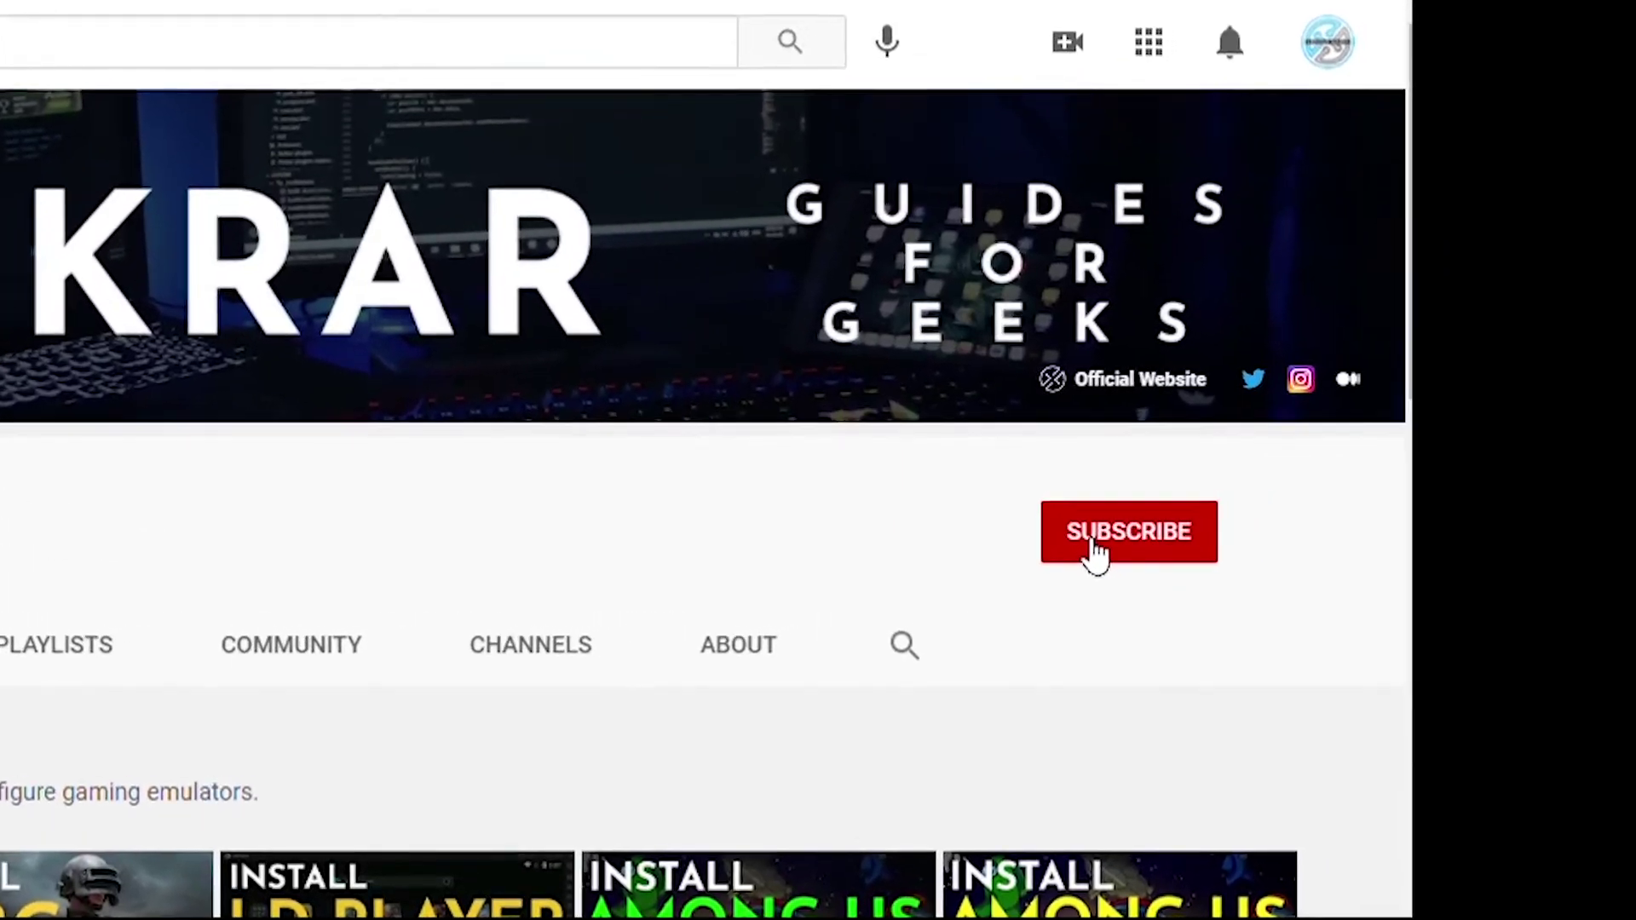
Stop the ping with Ctrl+C (0% loss, 49 ms average) and minimize the console.
{"action": "left_click", "coordinate": [1264, 521]}
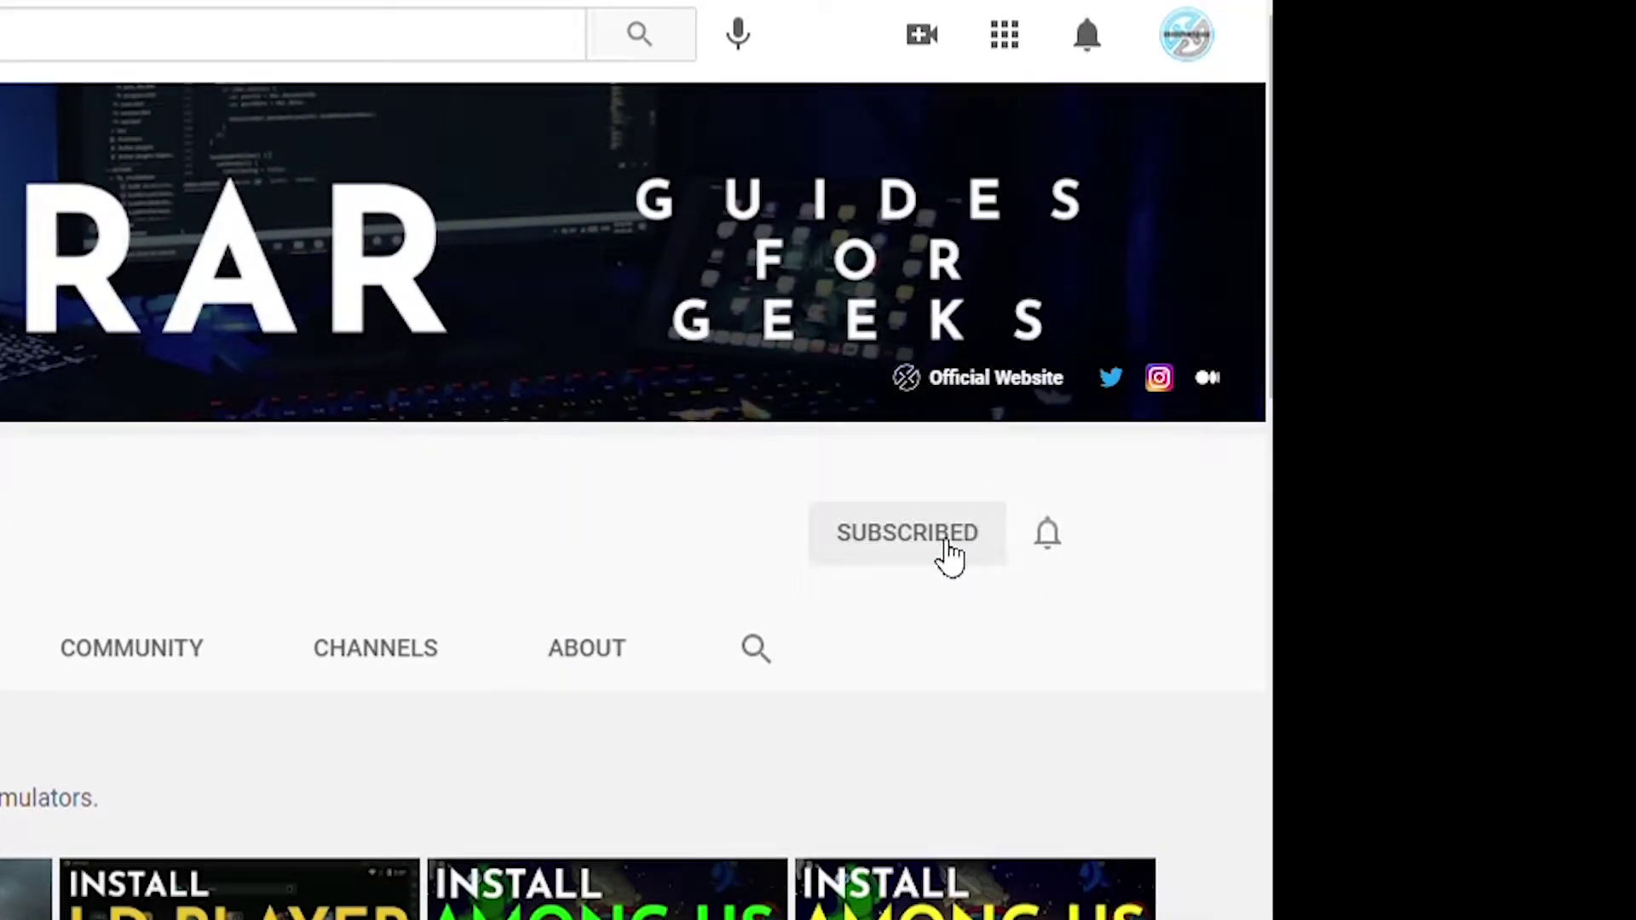
{"action": "left_click", "coordinate": [1055, 564]}
{"action": "left_click", "coordinate": [1006, 610]}
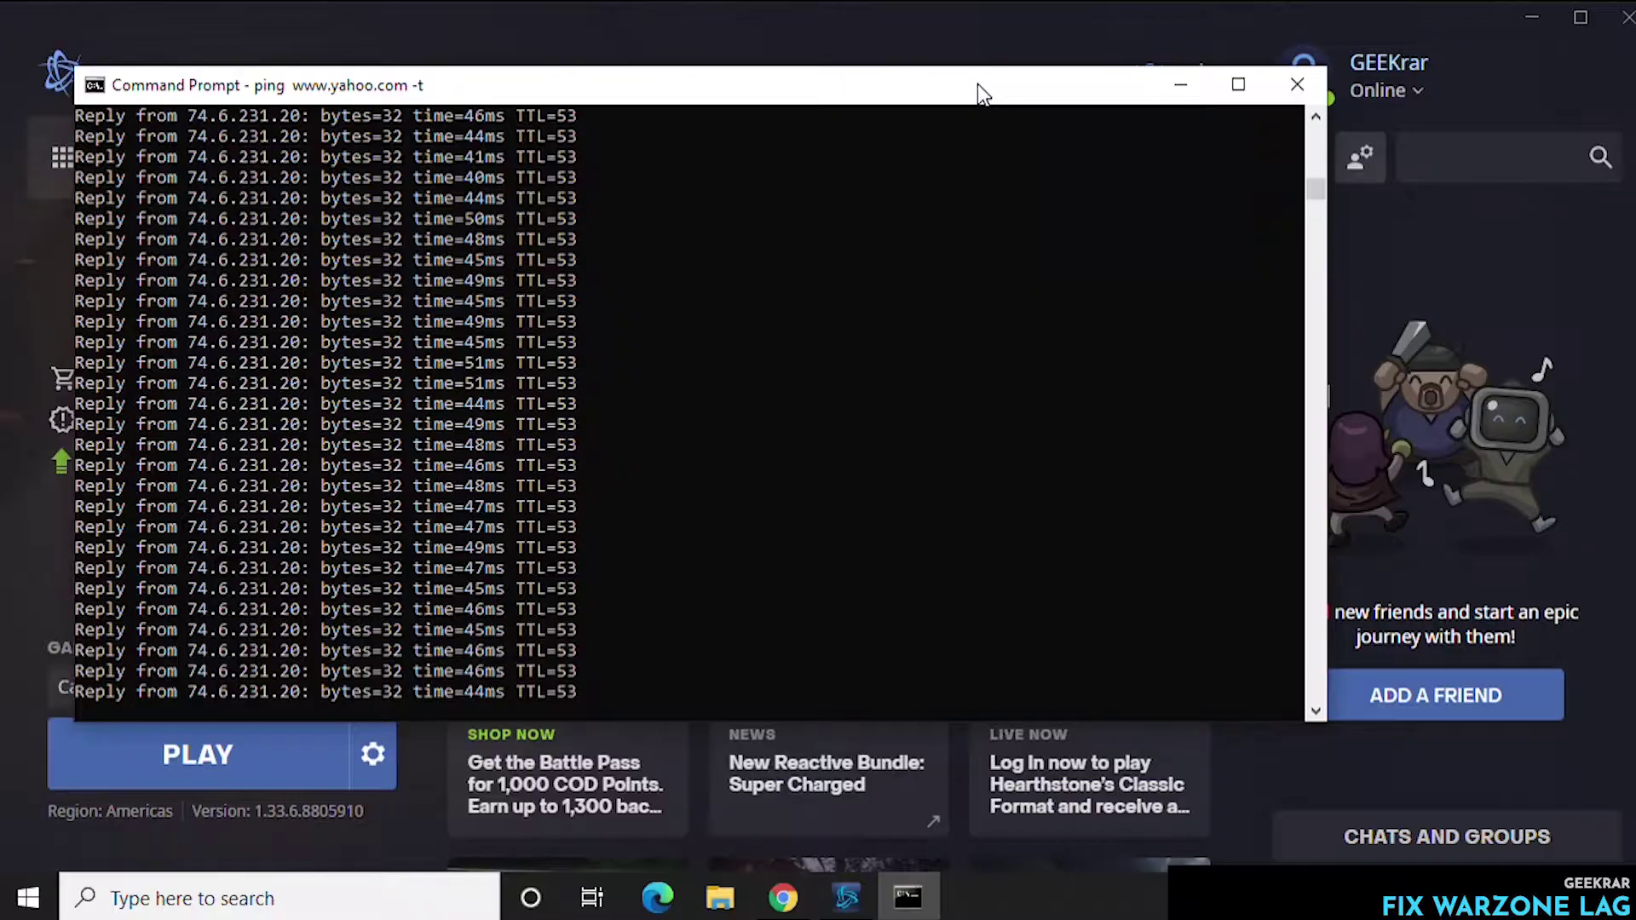
{"action": "key", "text": "ctrl+c"}
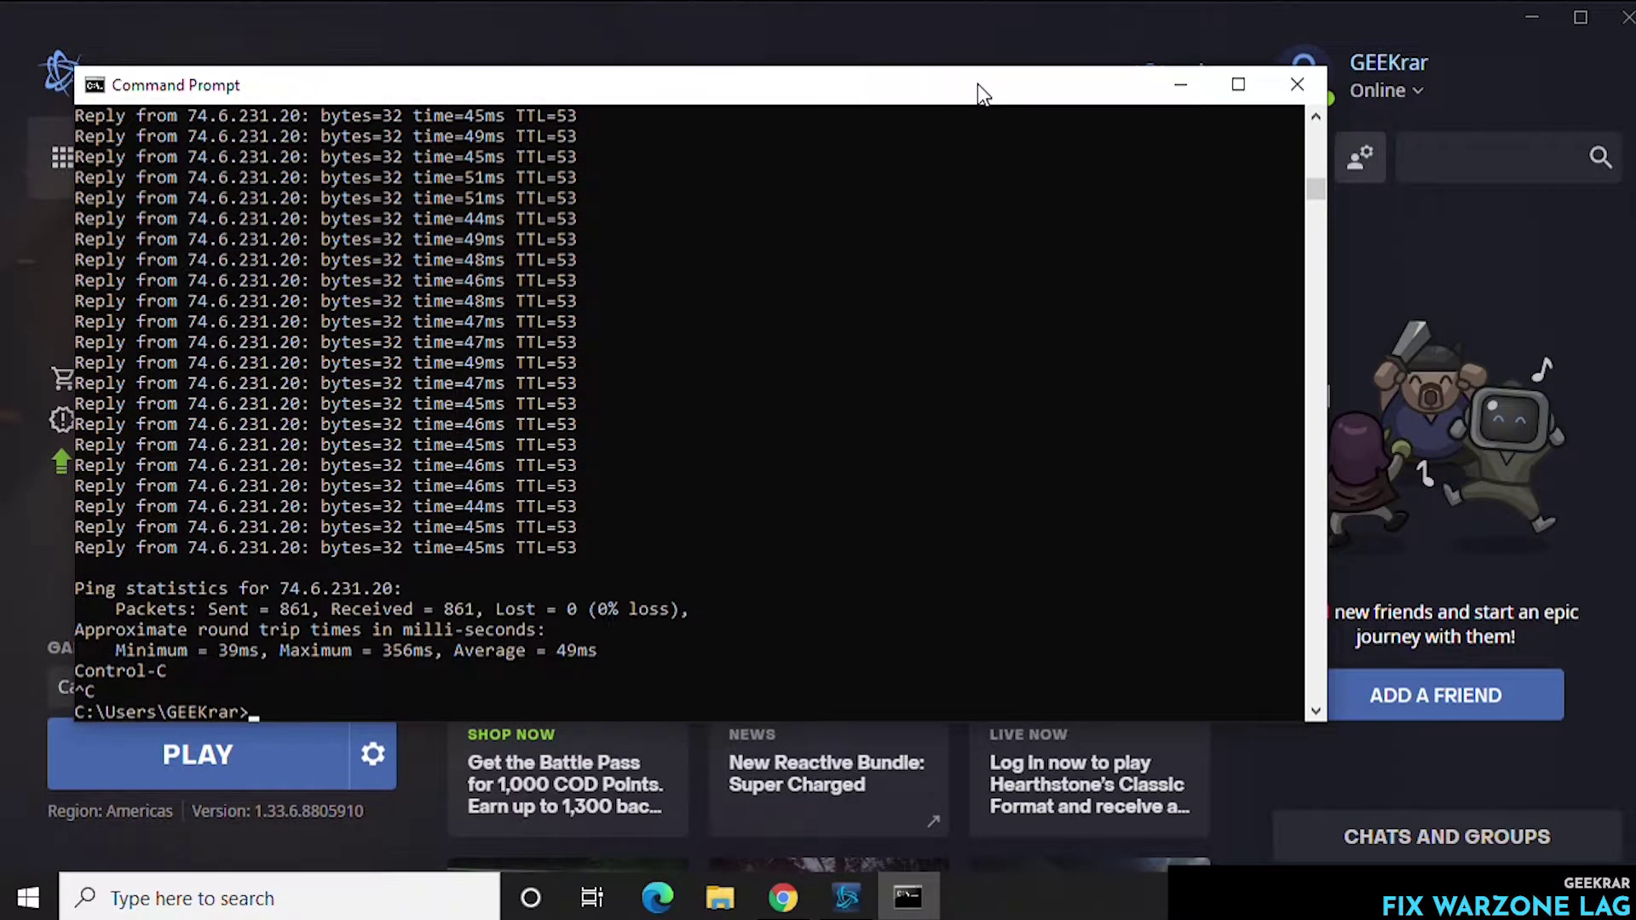
{"action": "left_click", "coordinate": [1182, 85]}
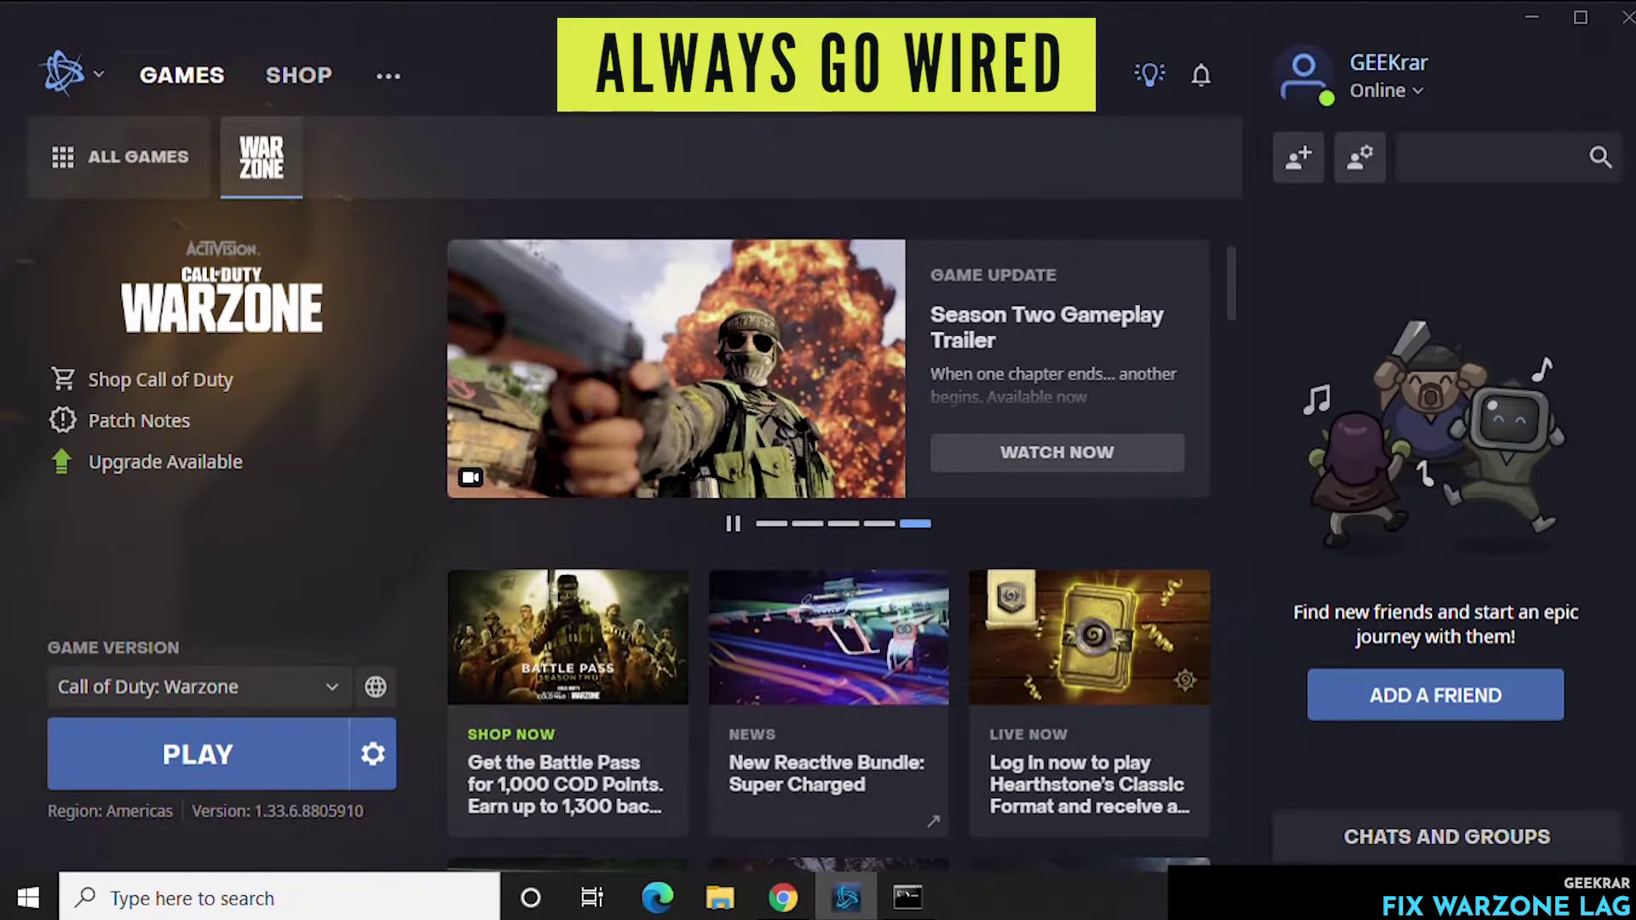
{"action": "left_click", "coordinate": [1448, 899]}
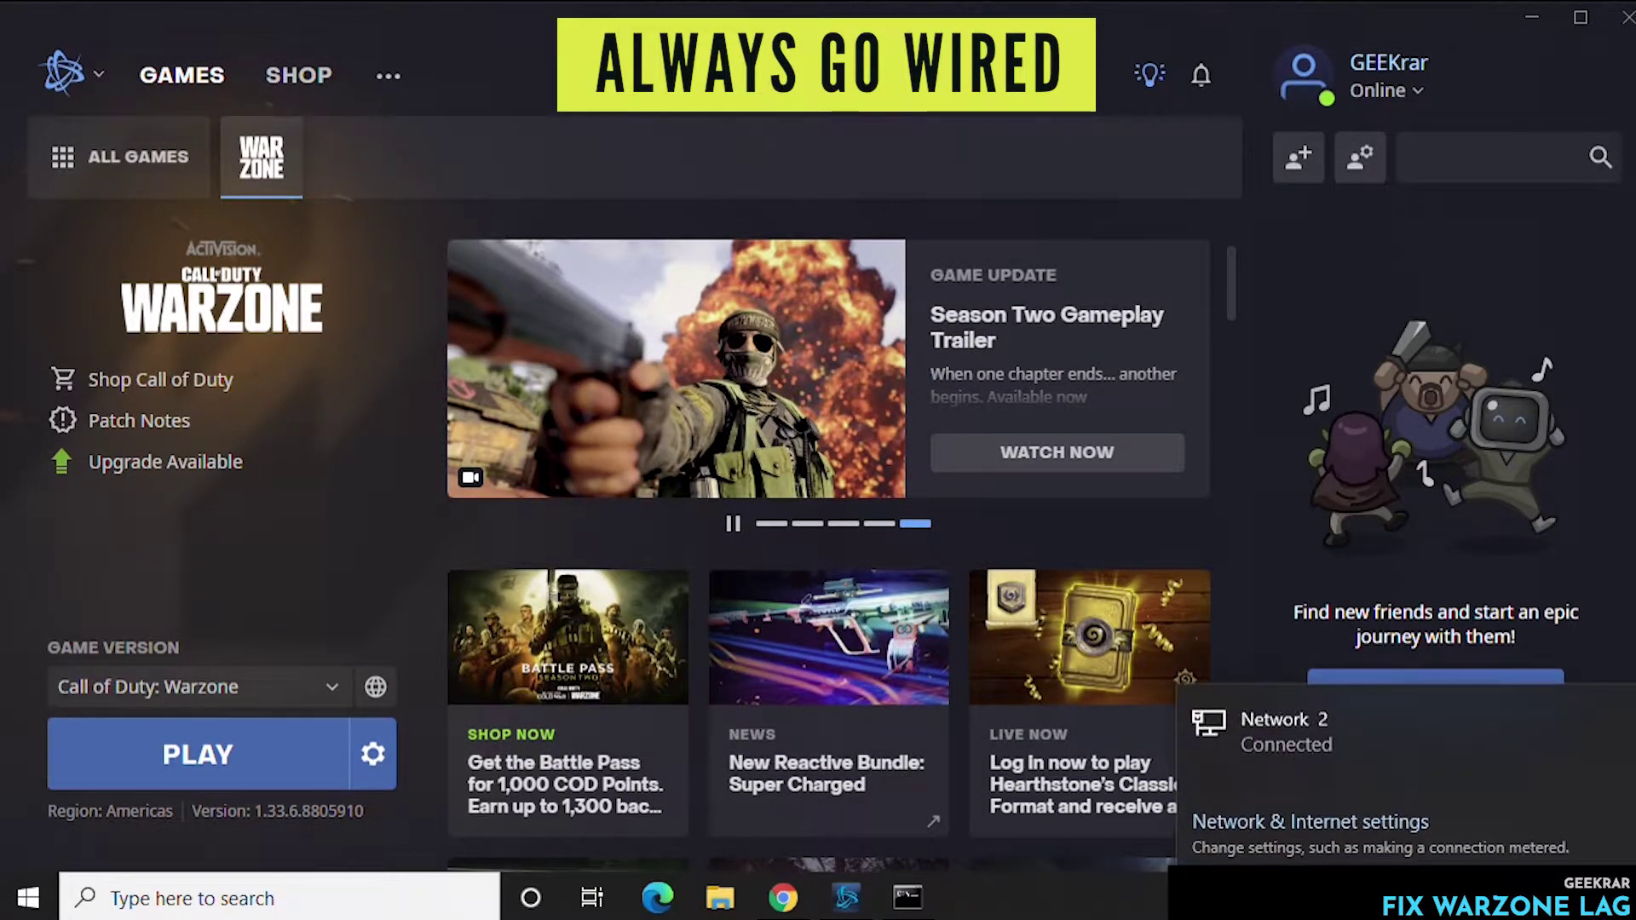
{"action": "left_click", "coordinate": [1382, 818]}
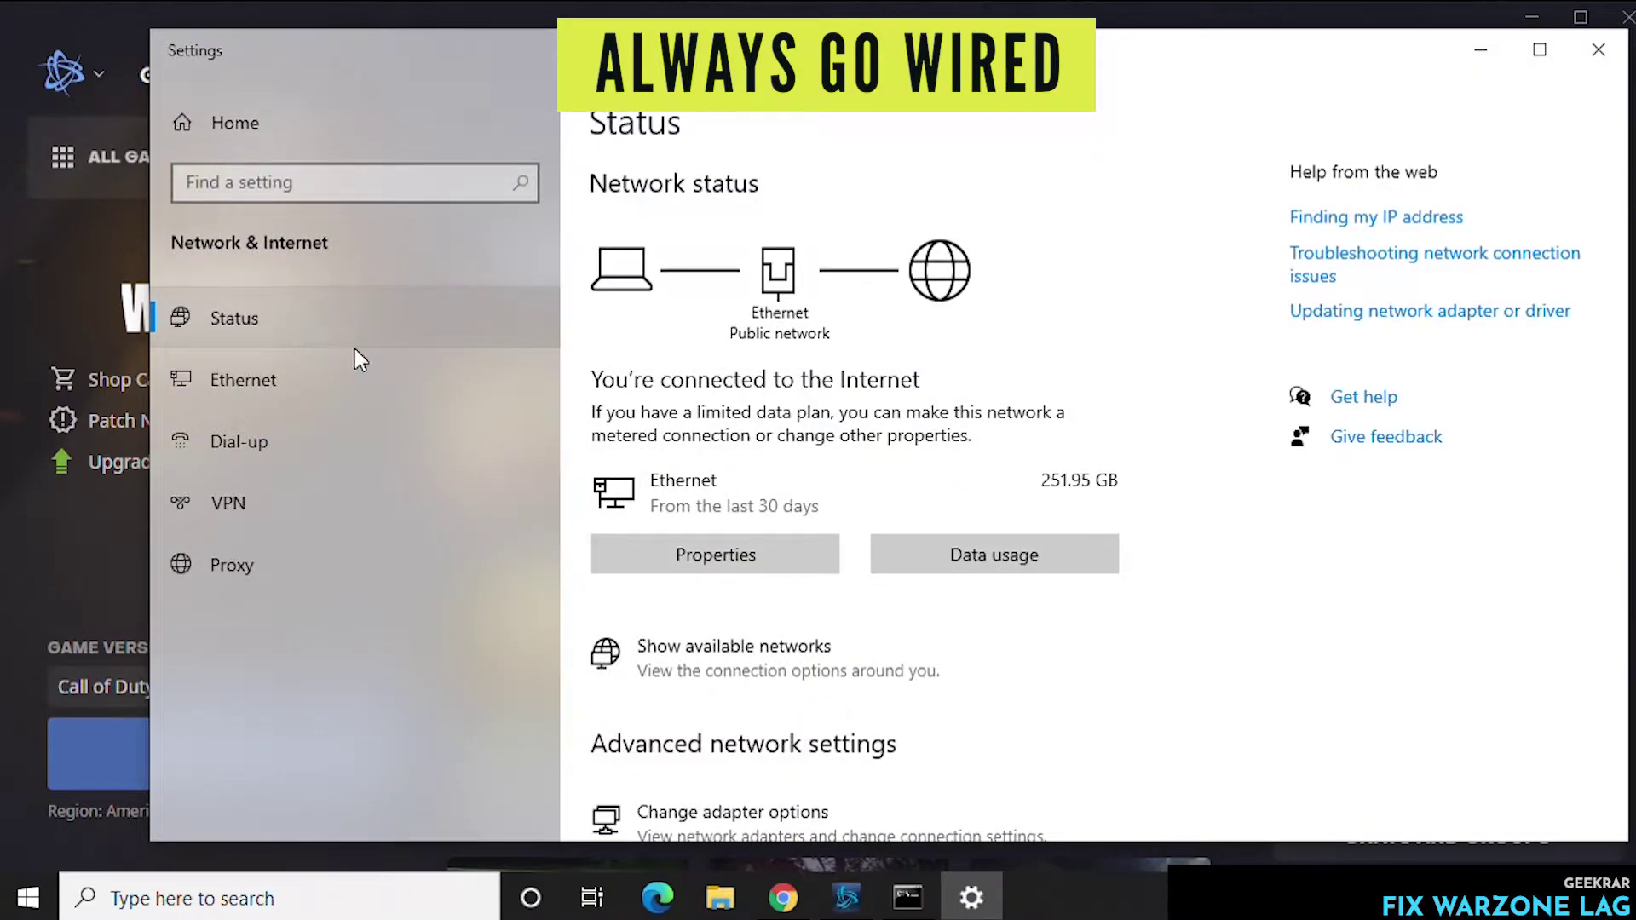
{"action": "left_click", "coordinate": [332, 375]}
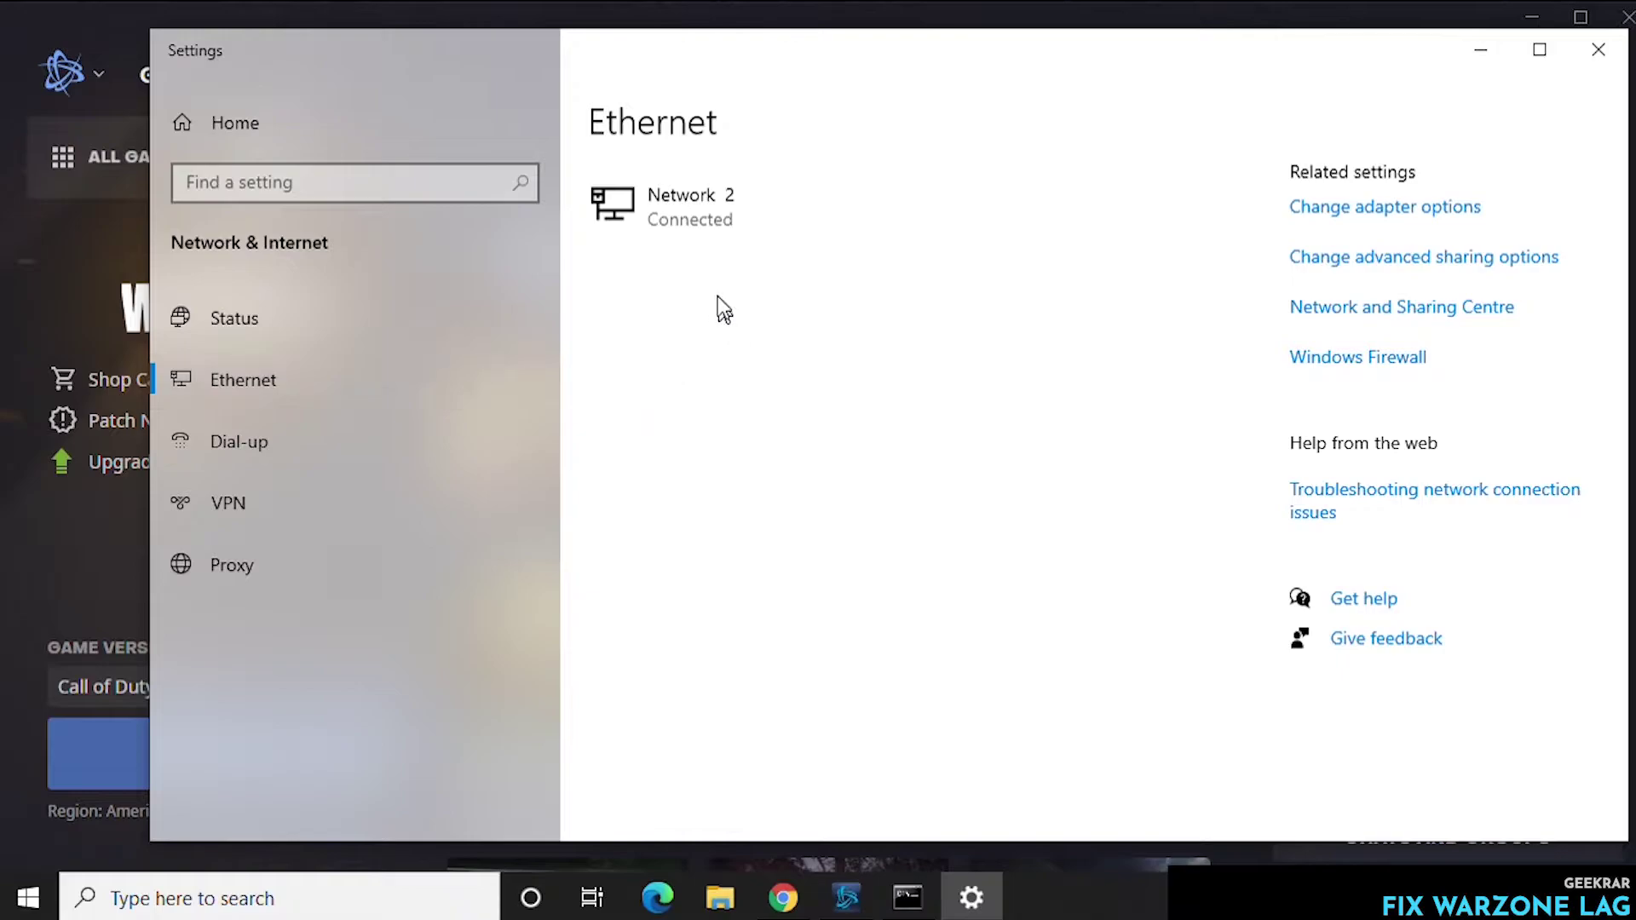
{"action": "left_click", "coordinate": [692, 207]}
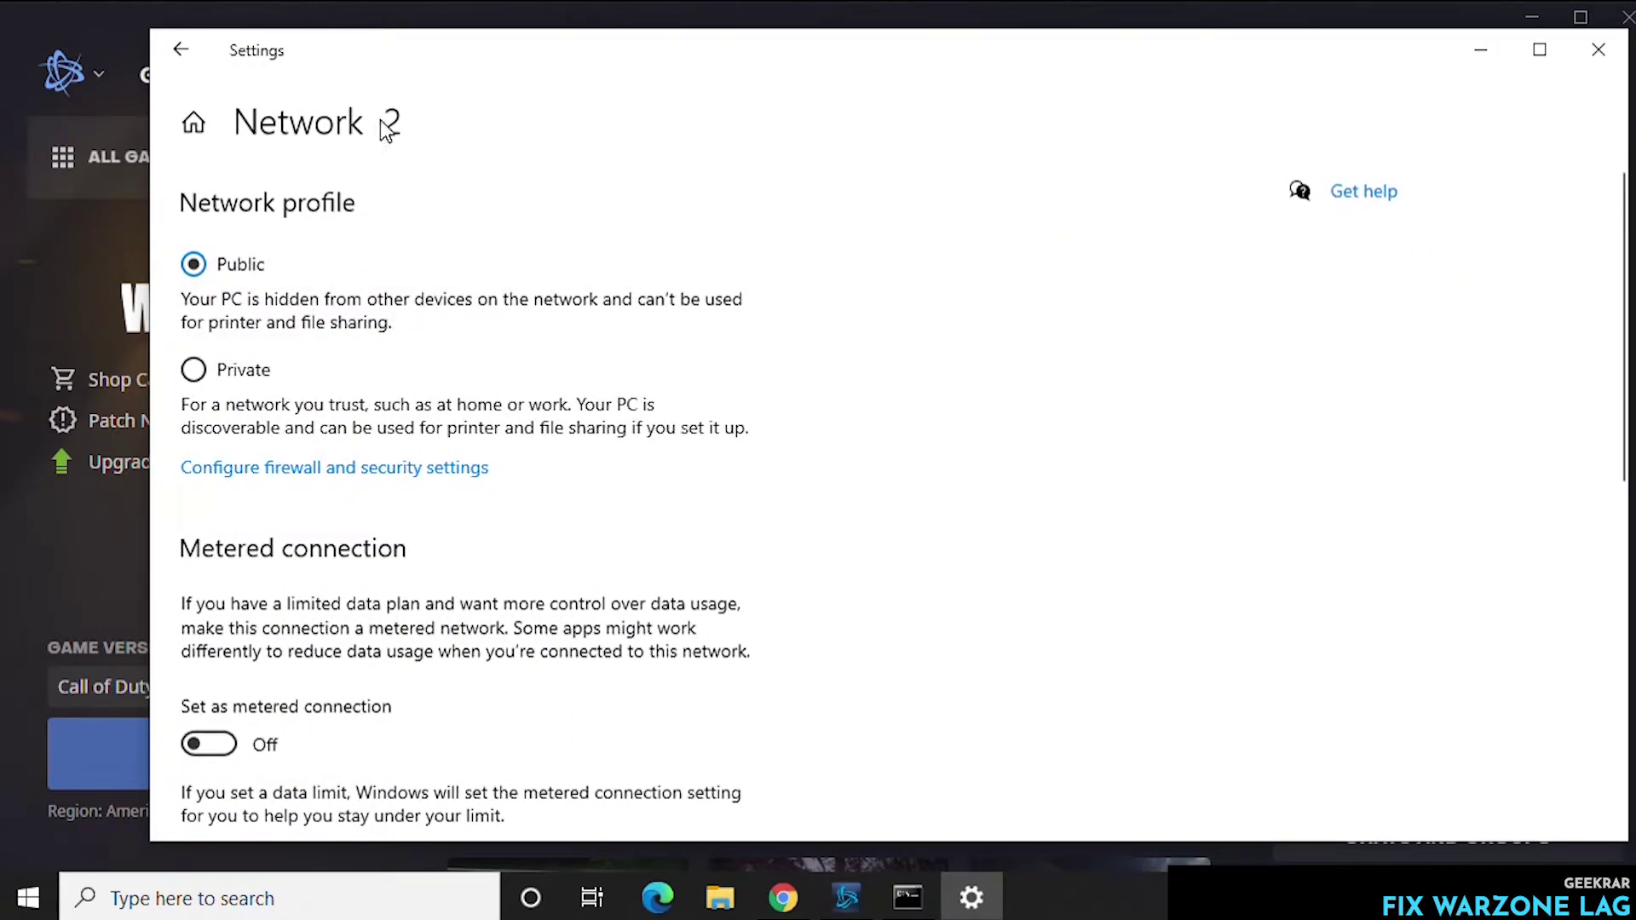
{"action": "left_click", "coordinate": [183, 53]}
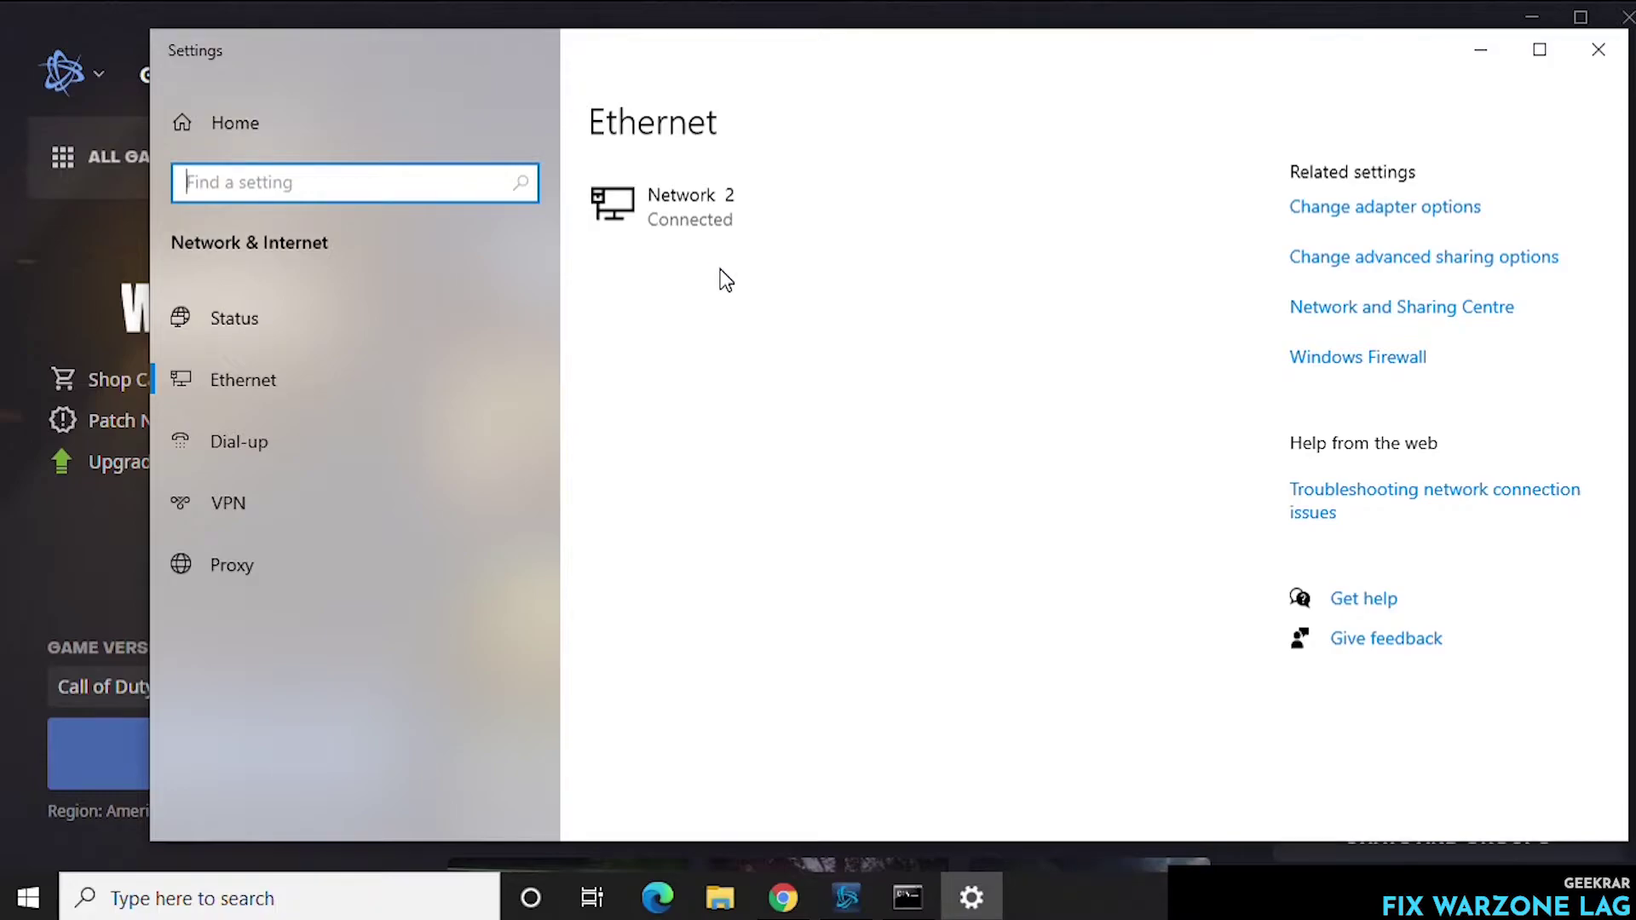
{"action": "left_click", "coordinate": [303, 331]}
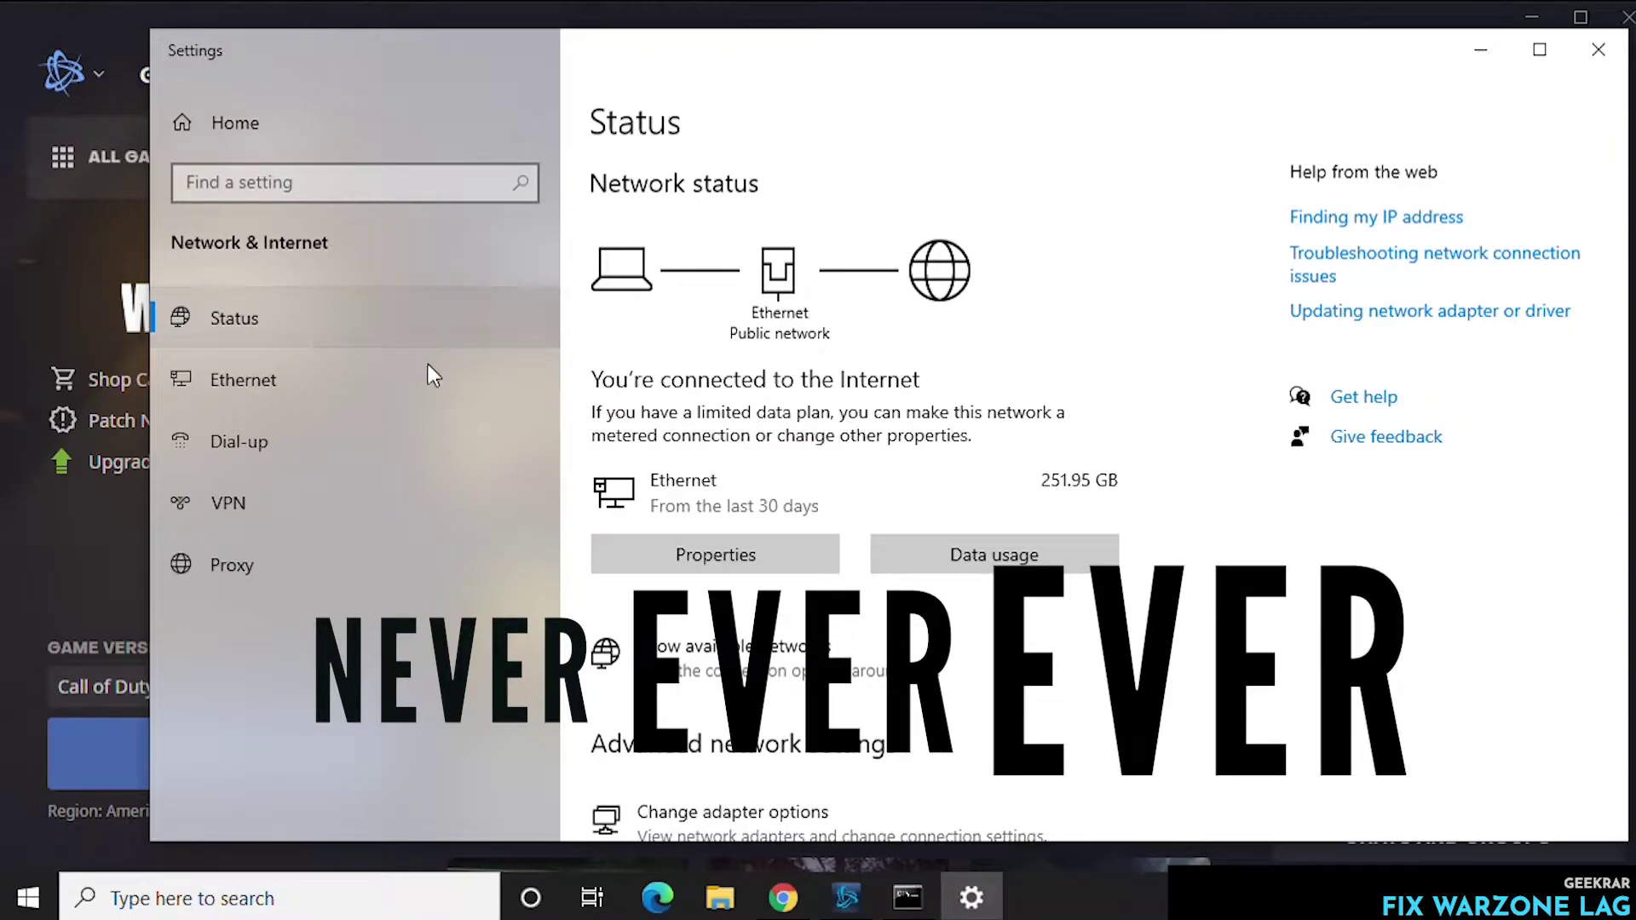
{"action": "left_click", "coordinate": [751, 545]}
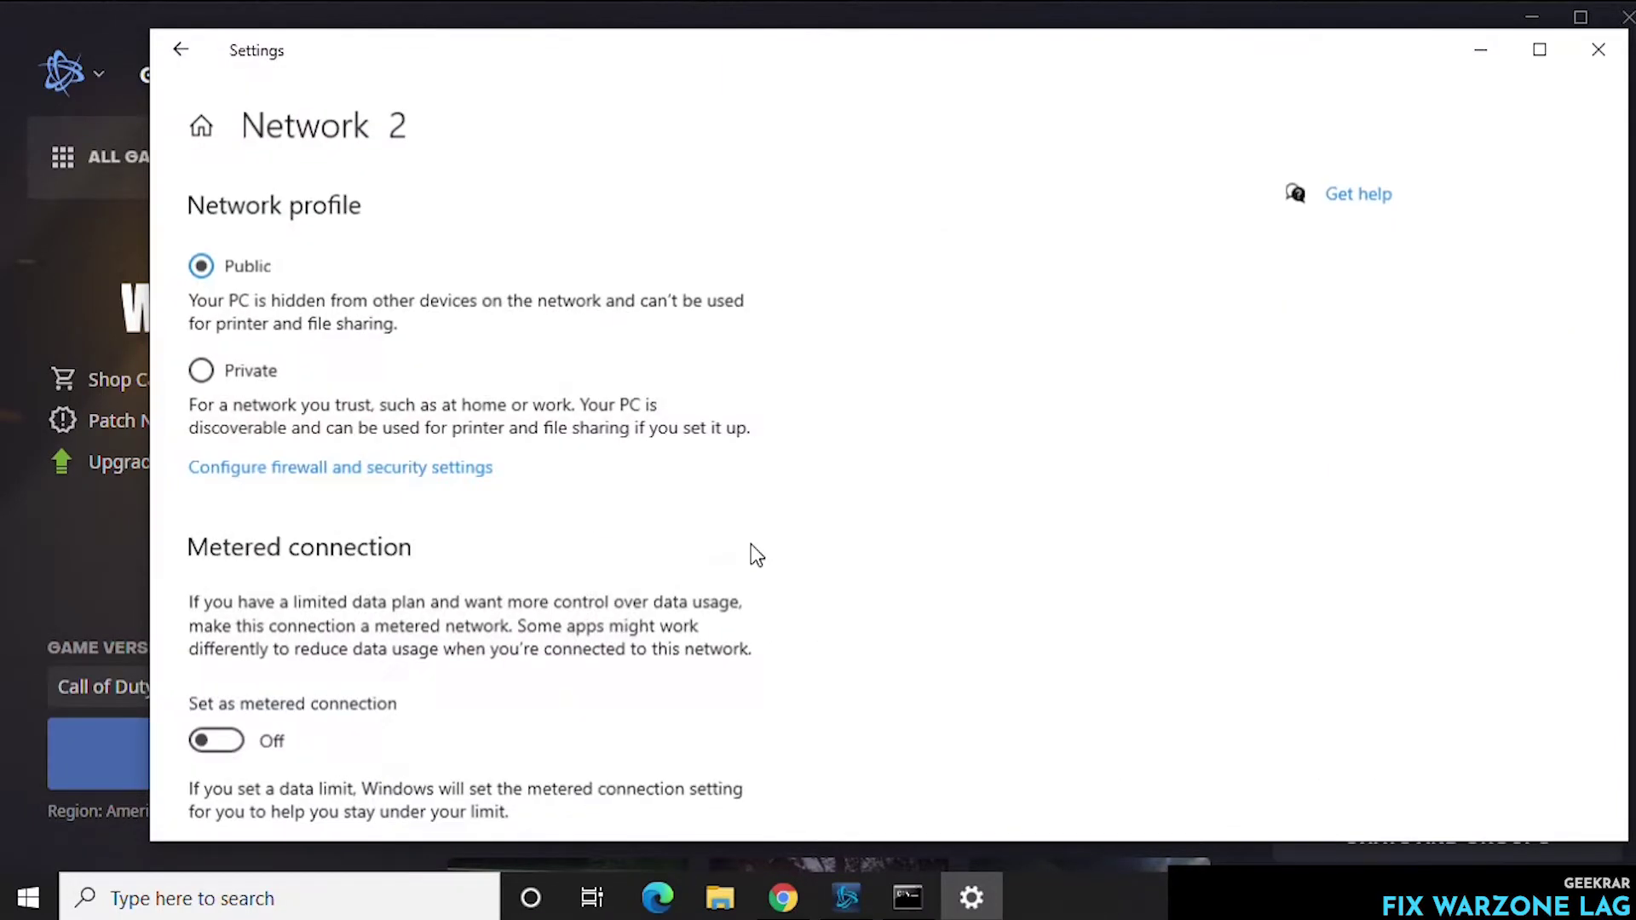
{"action": "left_click", "coordinate": [179, 54]}
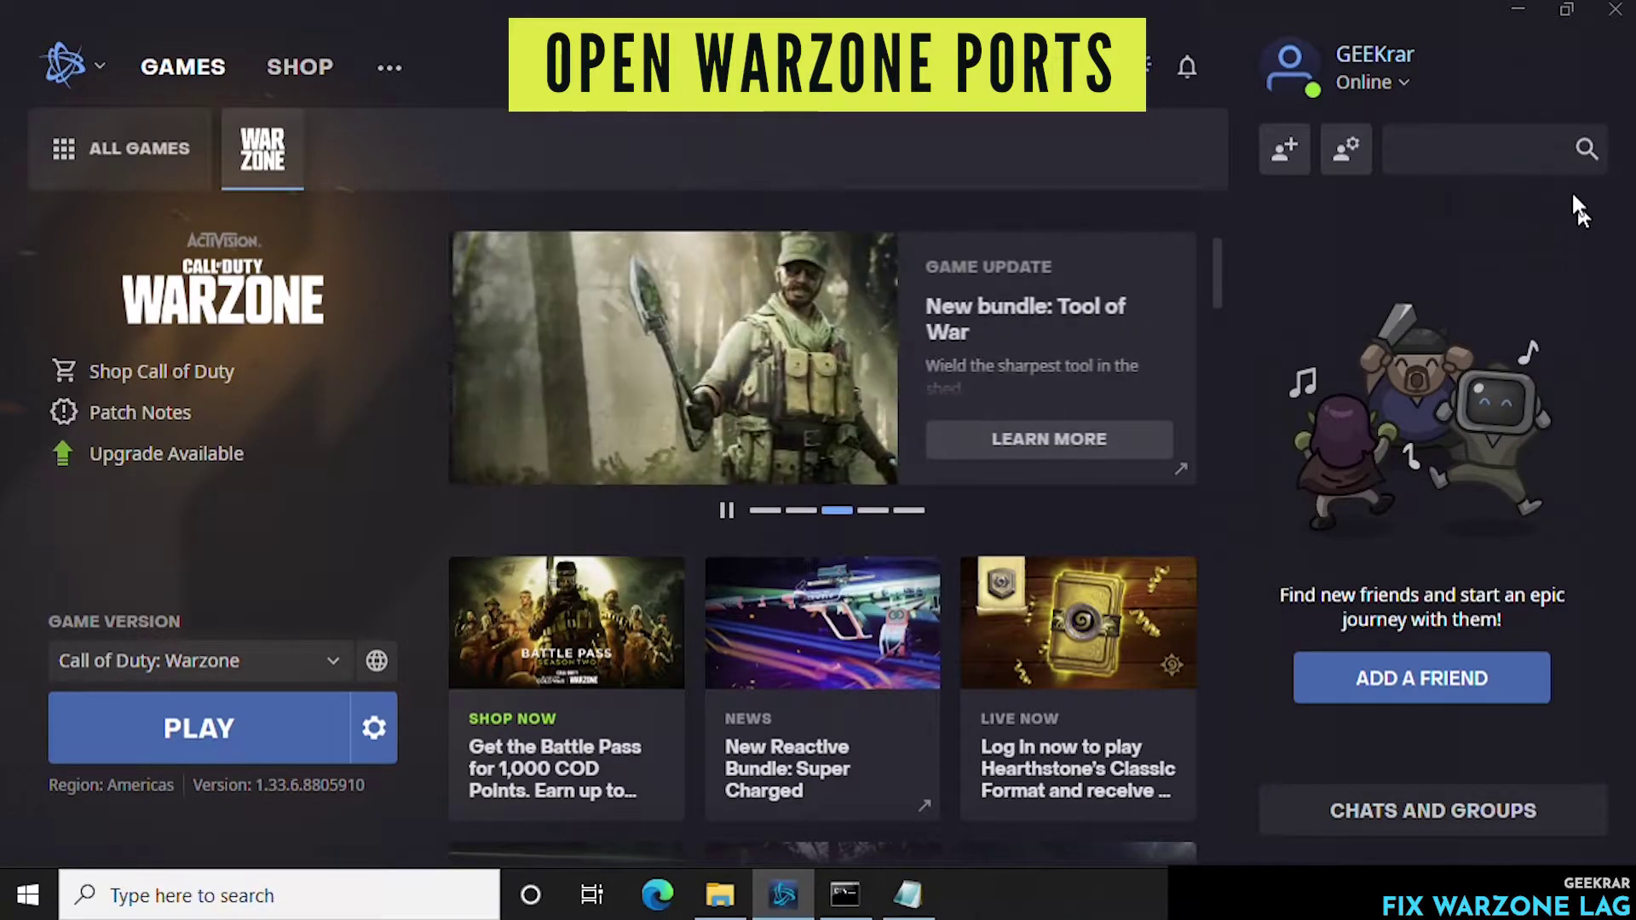
Minimize Battle.net and move the 'warzone ports' Notepad note to the right side of the desktop.
{"action": "left_click", "coordinate": [1525, 10]}
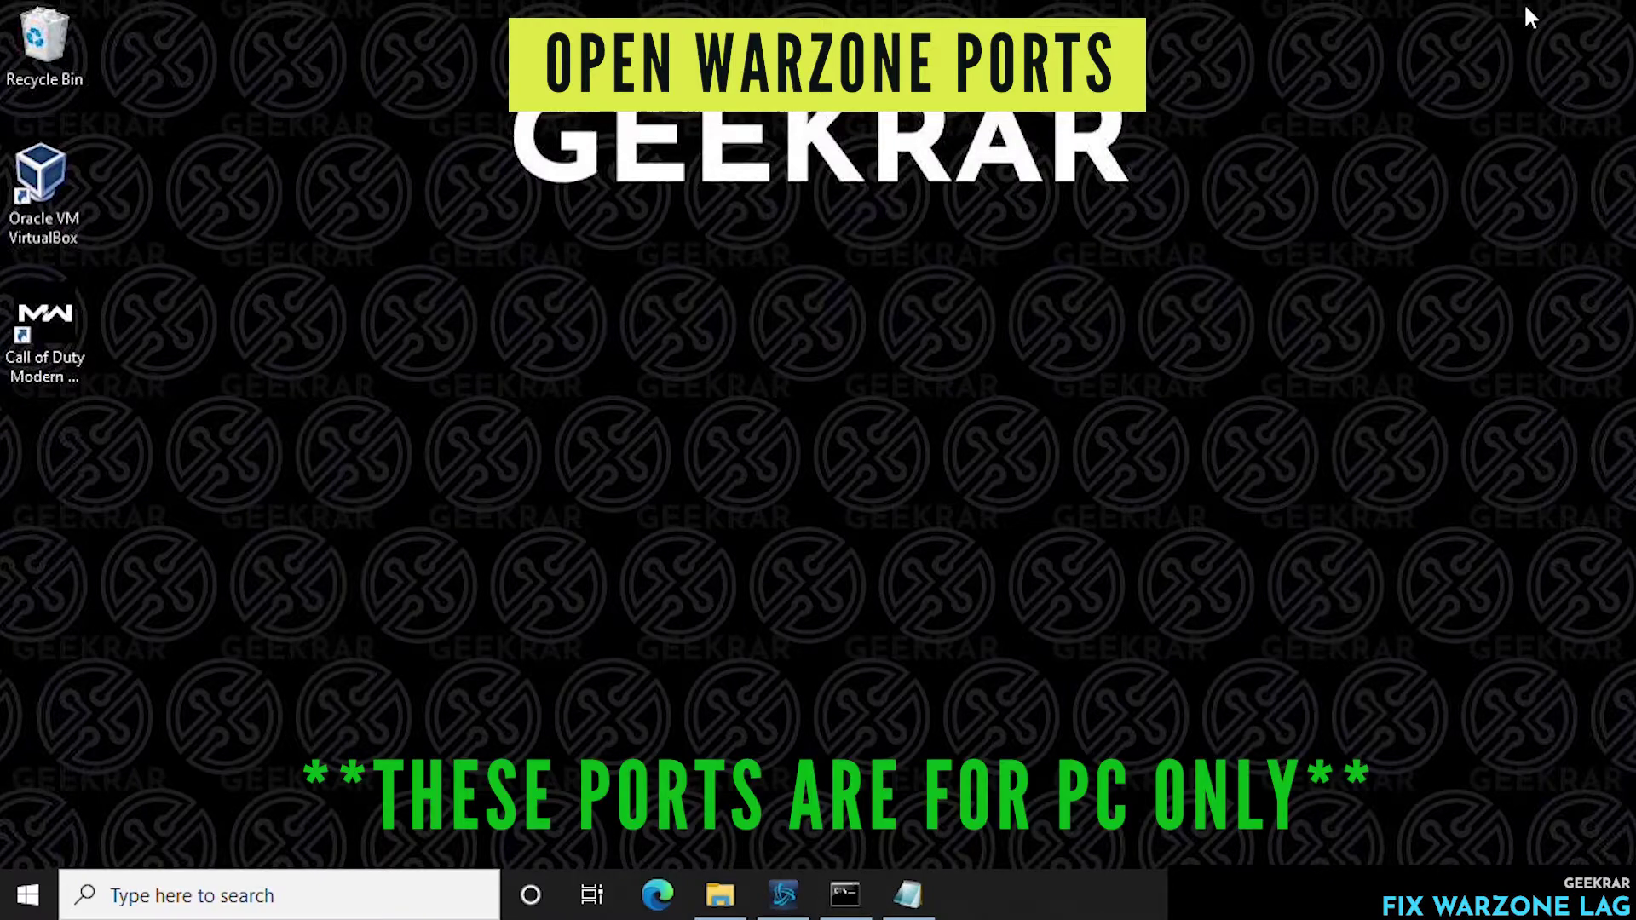
{"action": "left_click", "coordinate": [908, 894]}
{"action": "left_click_drag", "start_coordinate": [429, 249], "coordinate": [905, 329]}
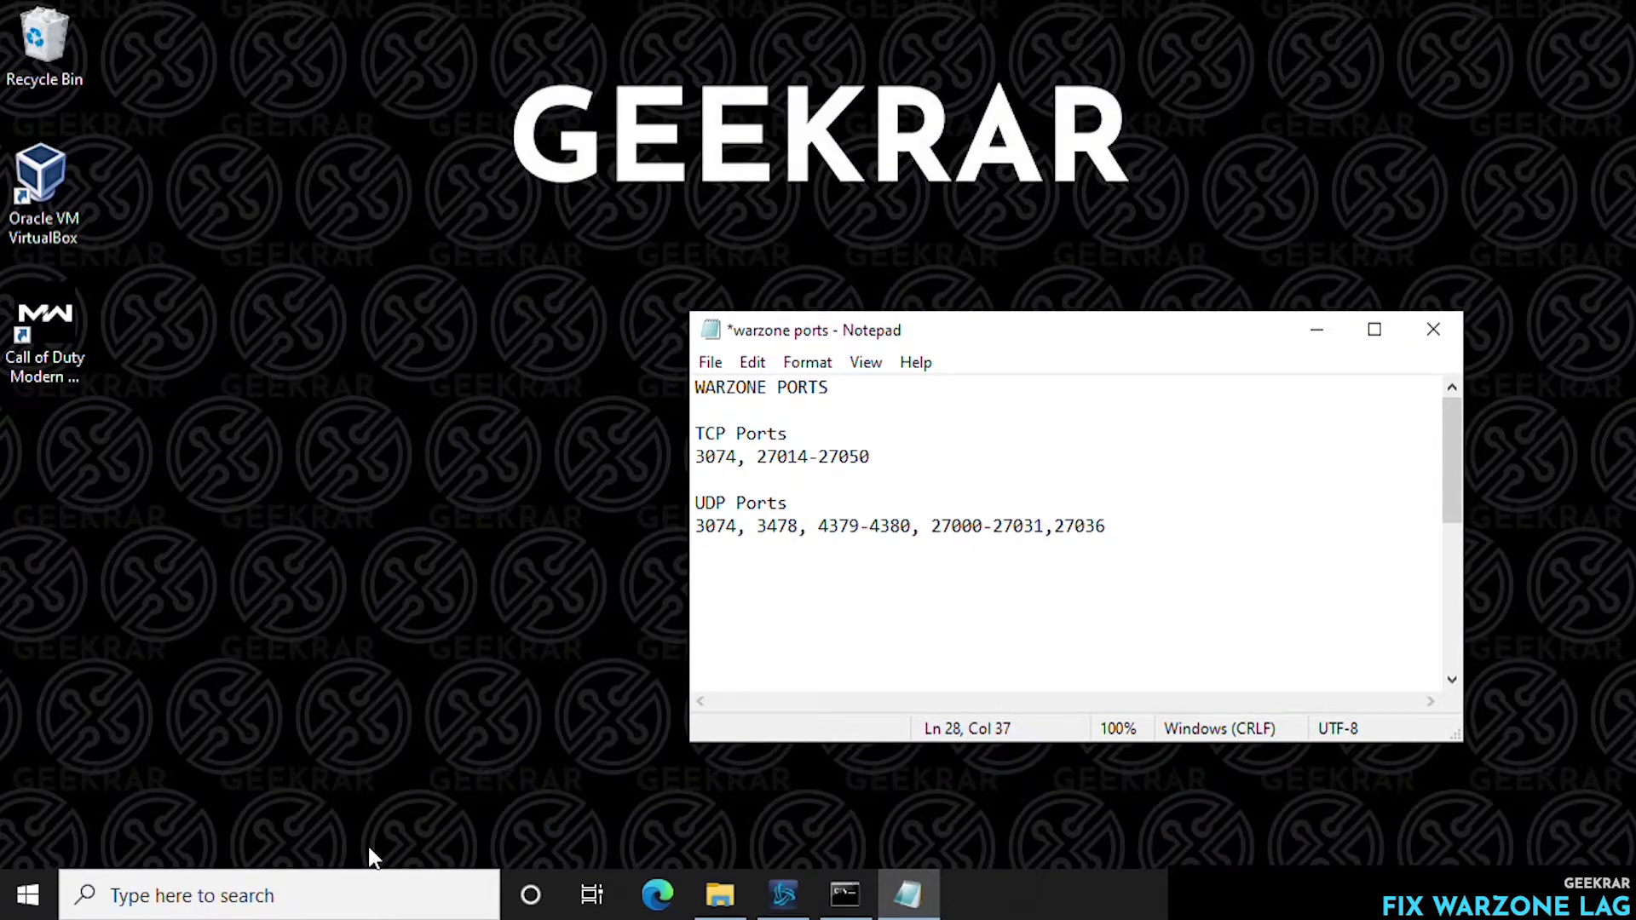
{"action": "left_click", "coordinate": [30, 895]}
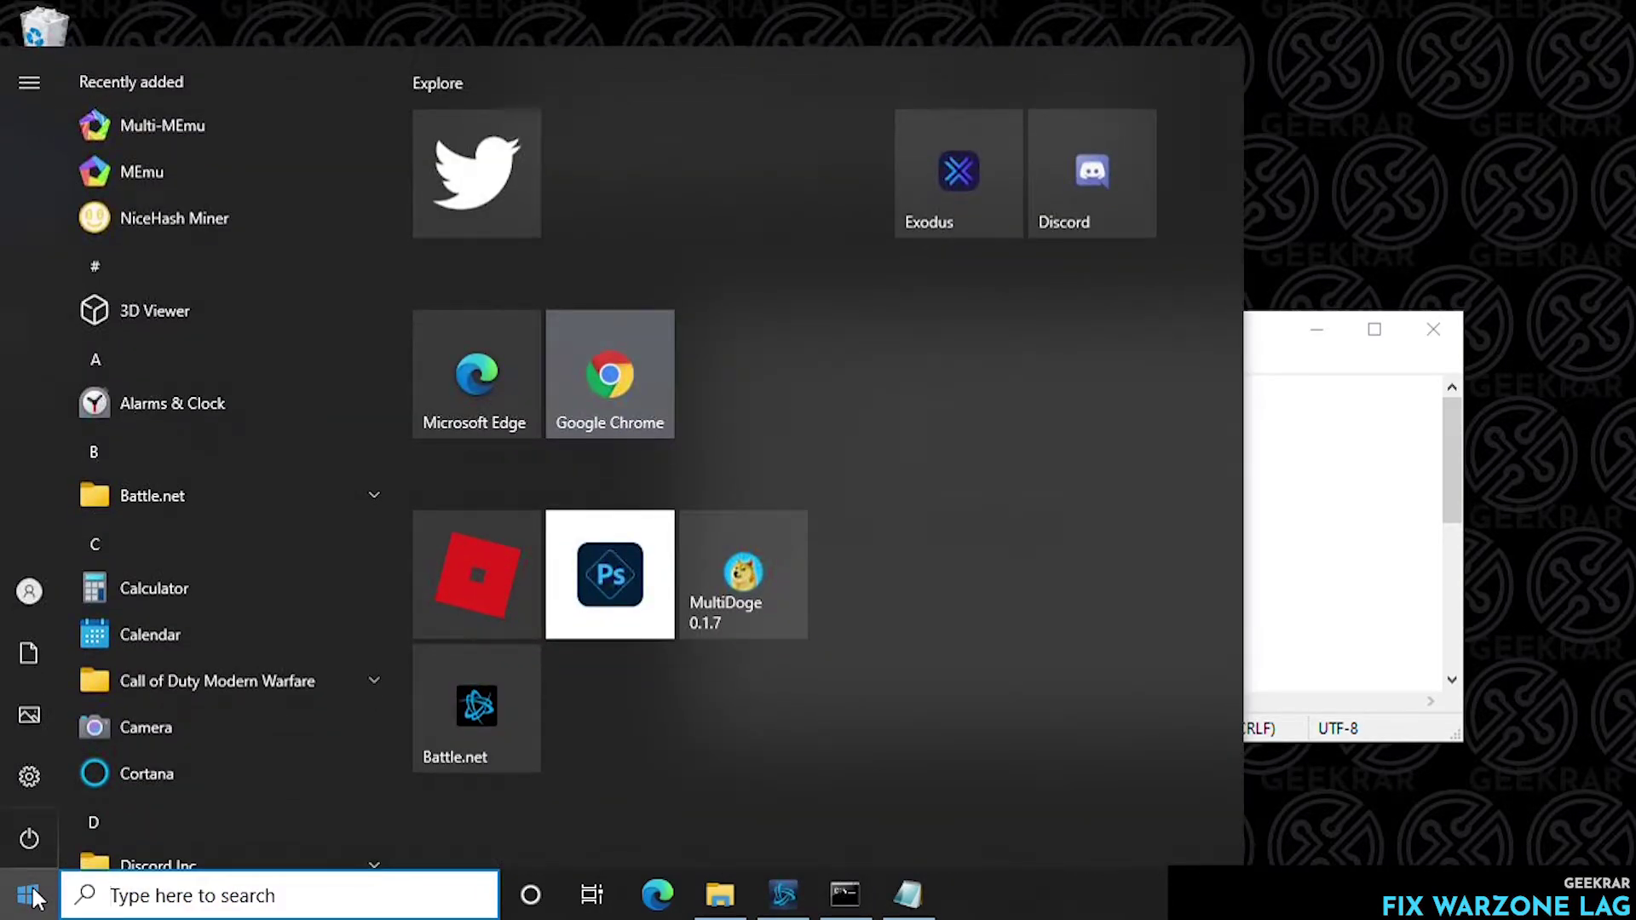
Open Windows Defender Firewall with Advanced Security and start a new rule under Inbound Rules.
{"action": "type", "text": "firewall"}
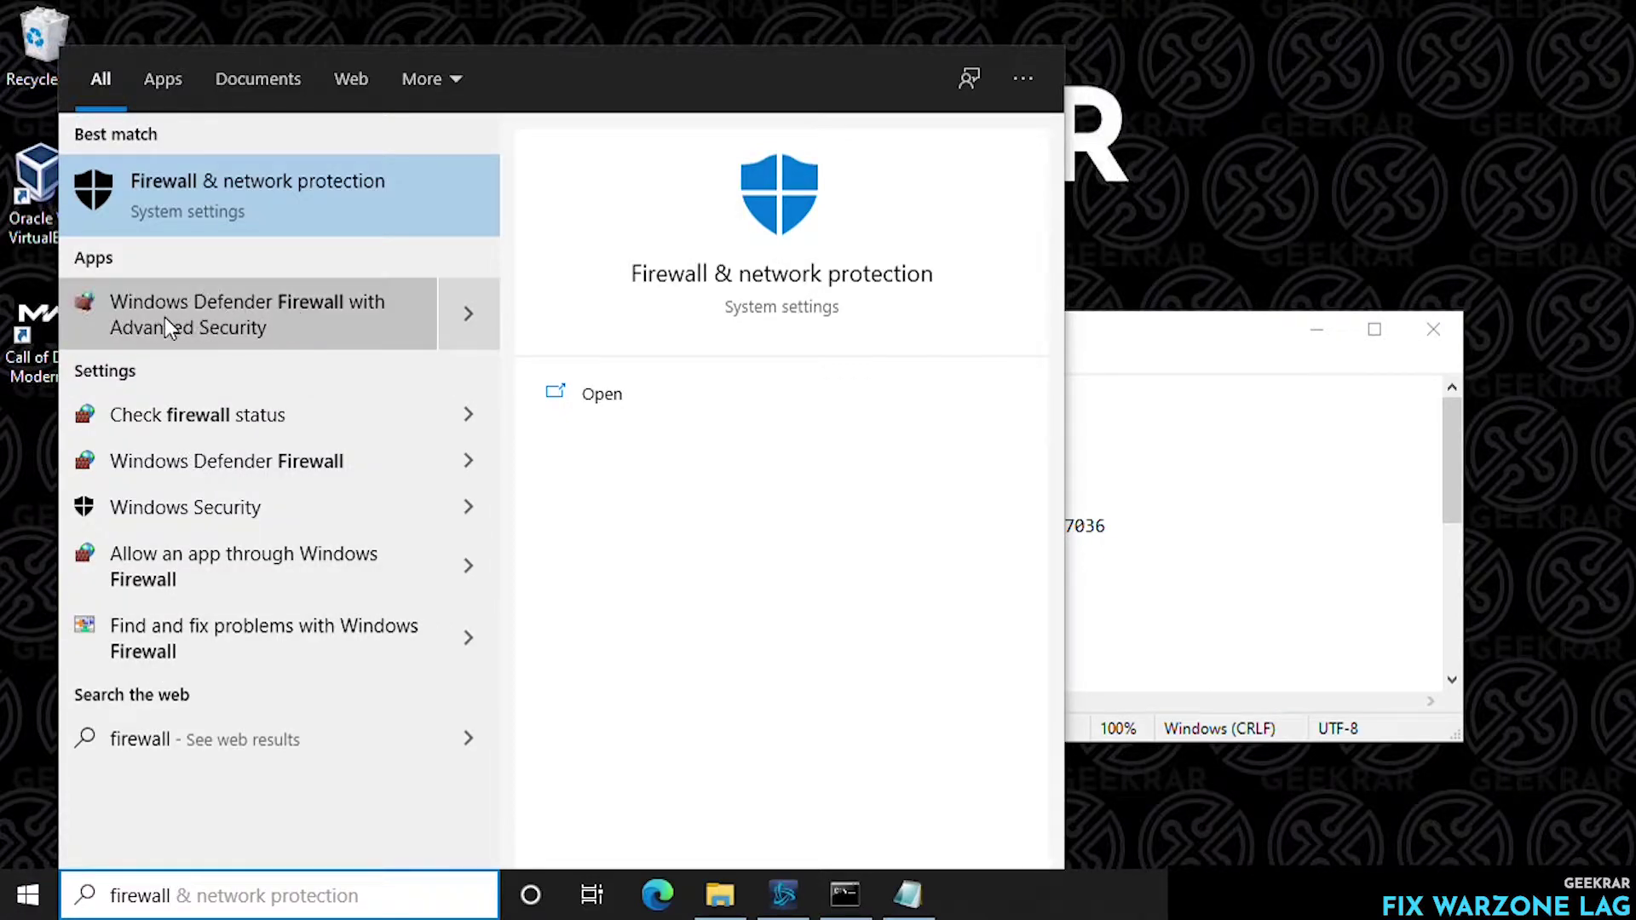
{"action": "left_click", "coordinate": [201, 323]}
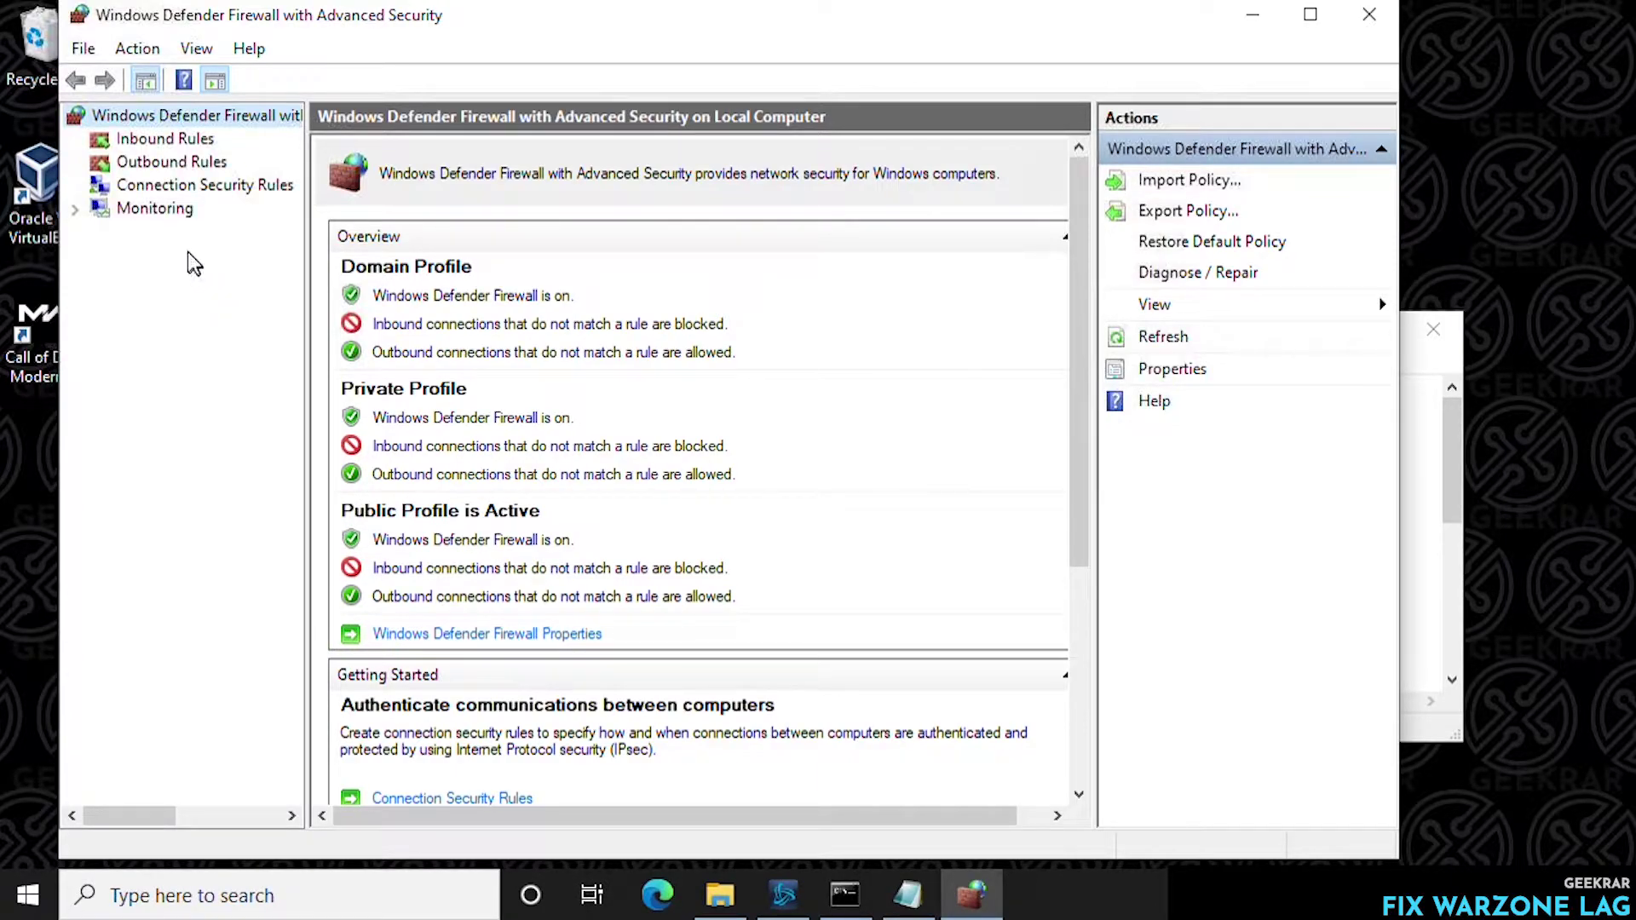
{"action": "left_click", "coordinate": [151, 142]}
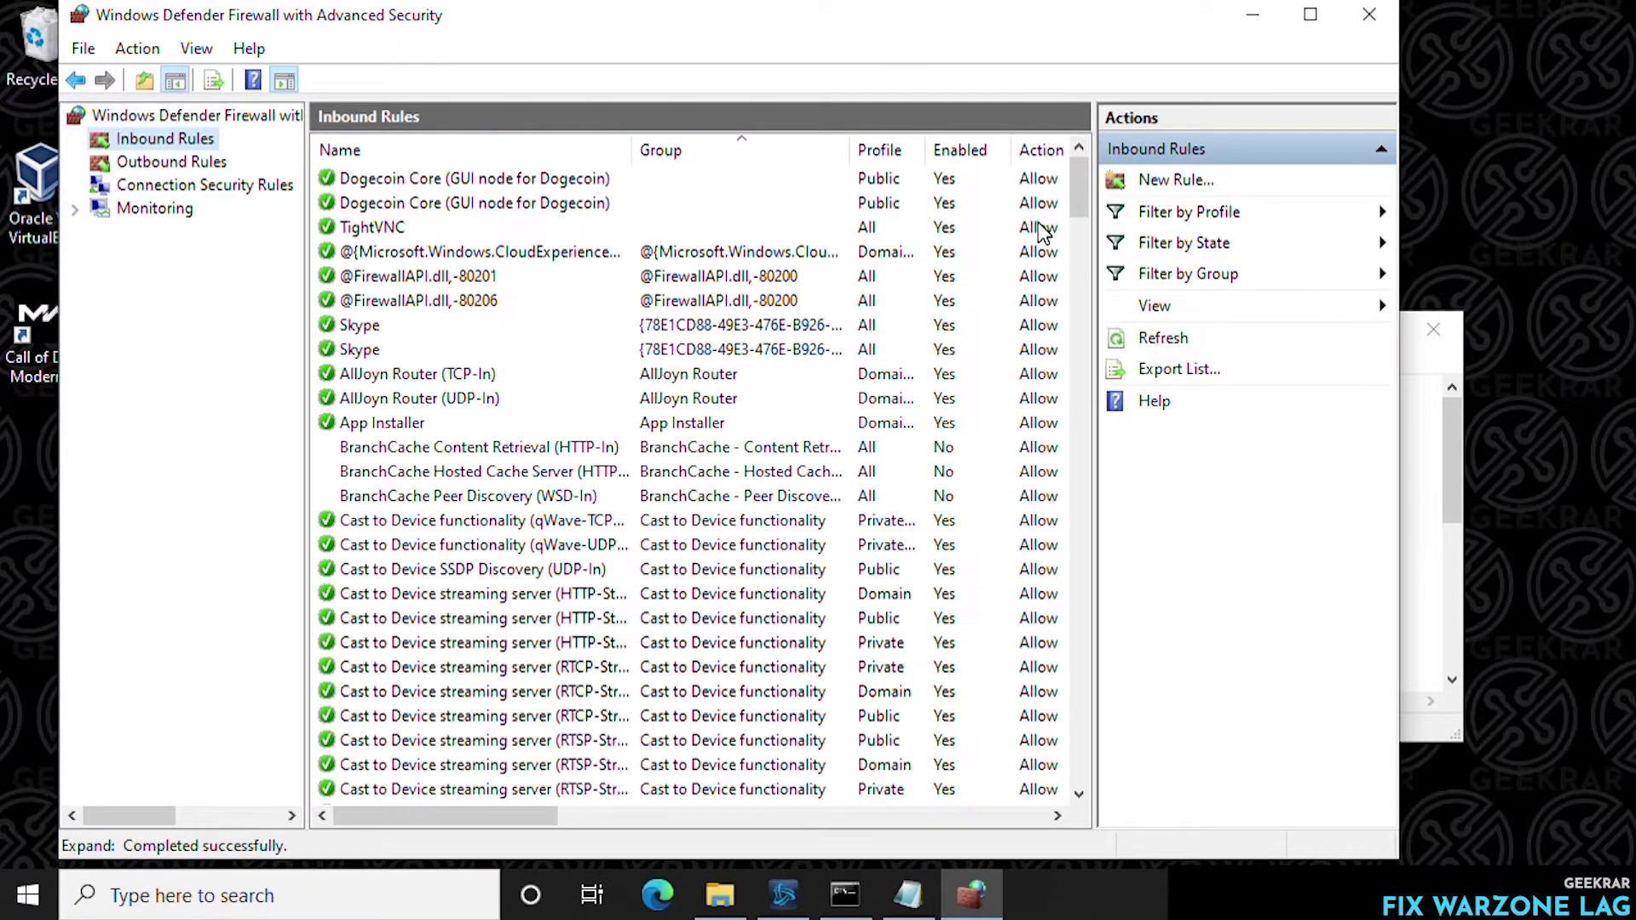
{"action": "left_click", "coordinate": [1160, 181]}
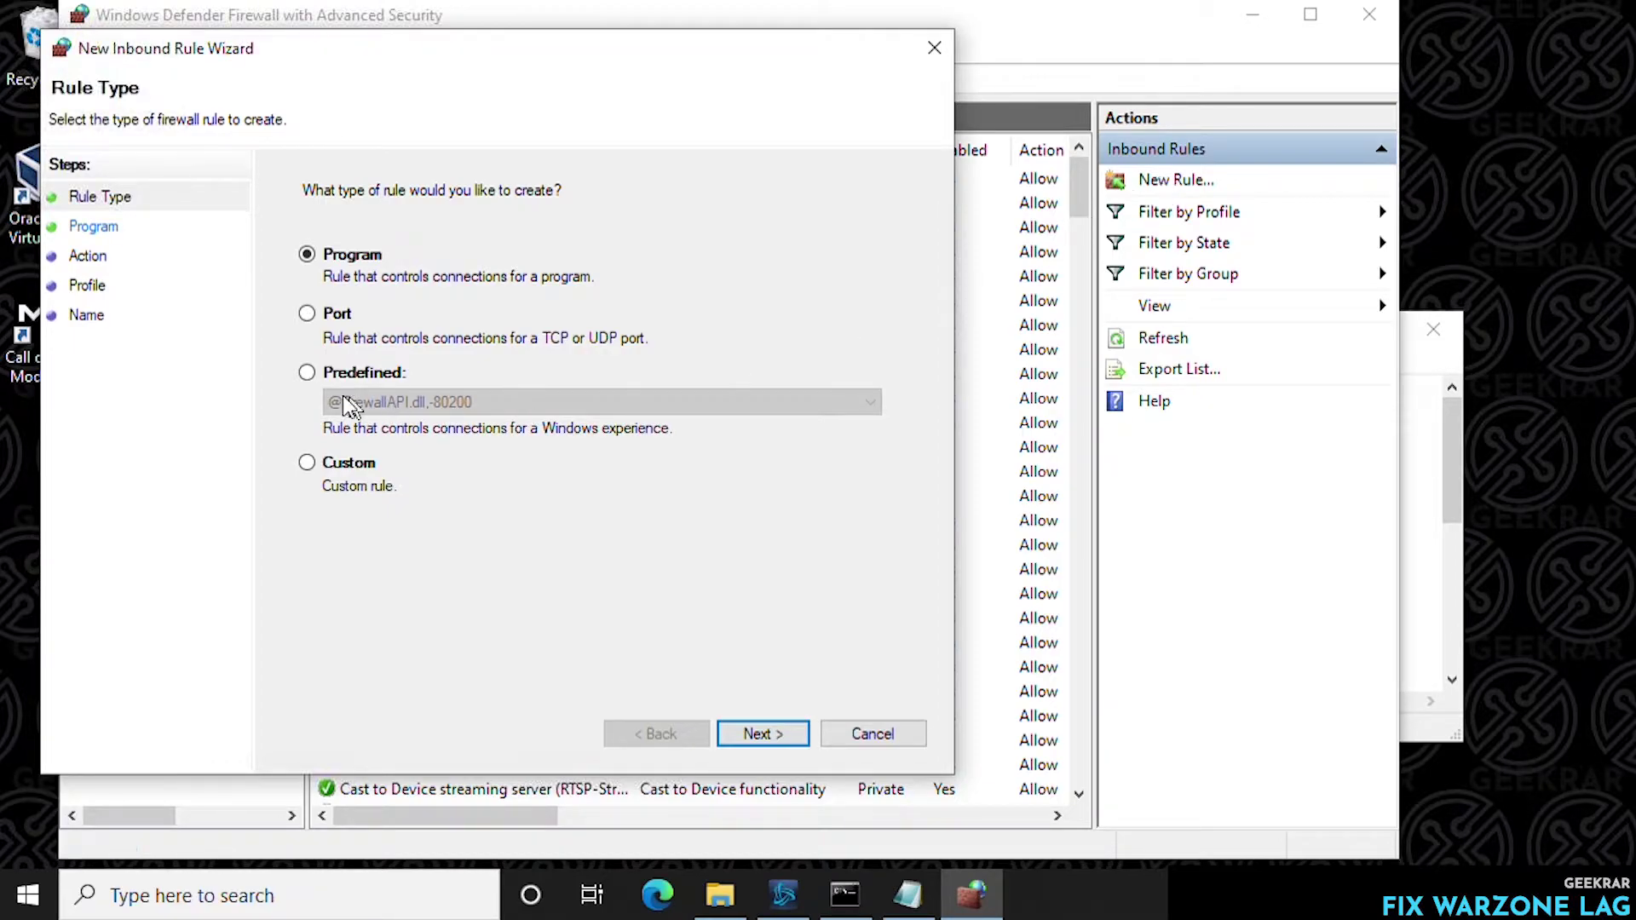
{"action": "left_click", "coordinate": [307, 315]}
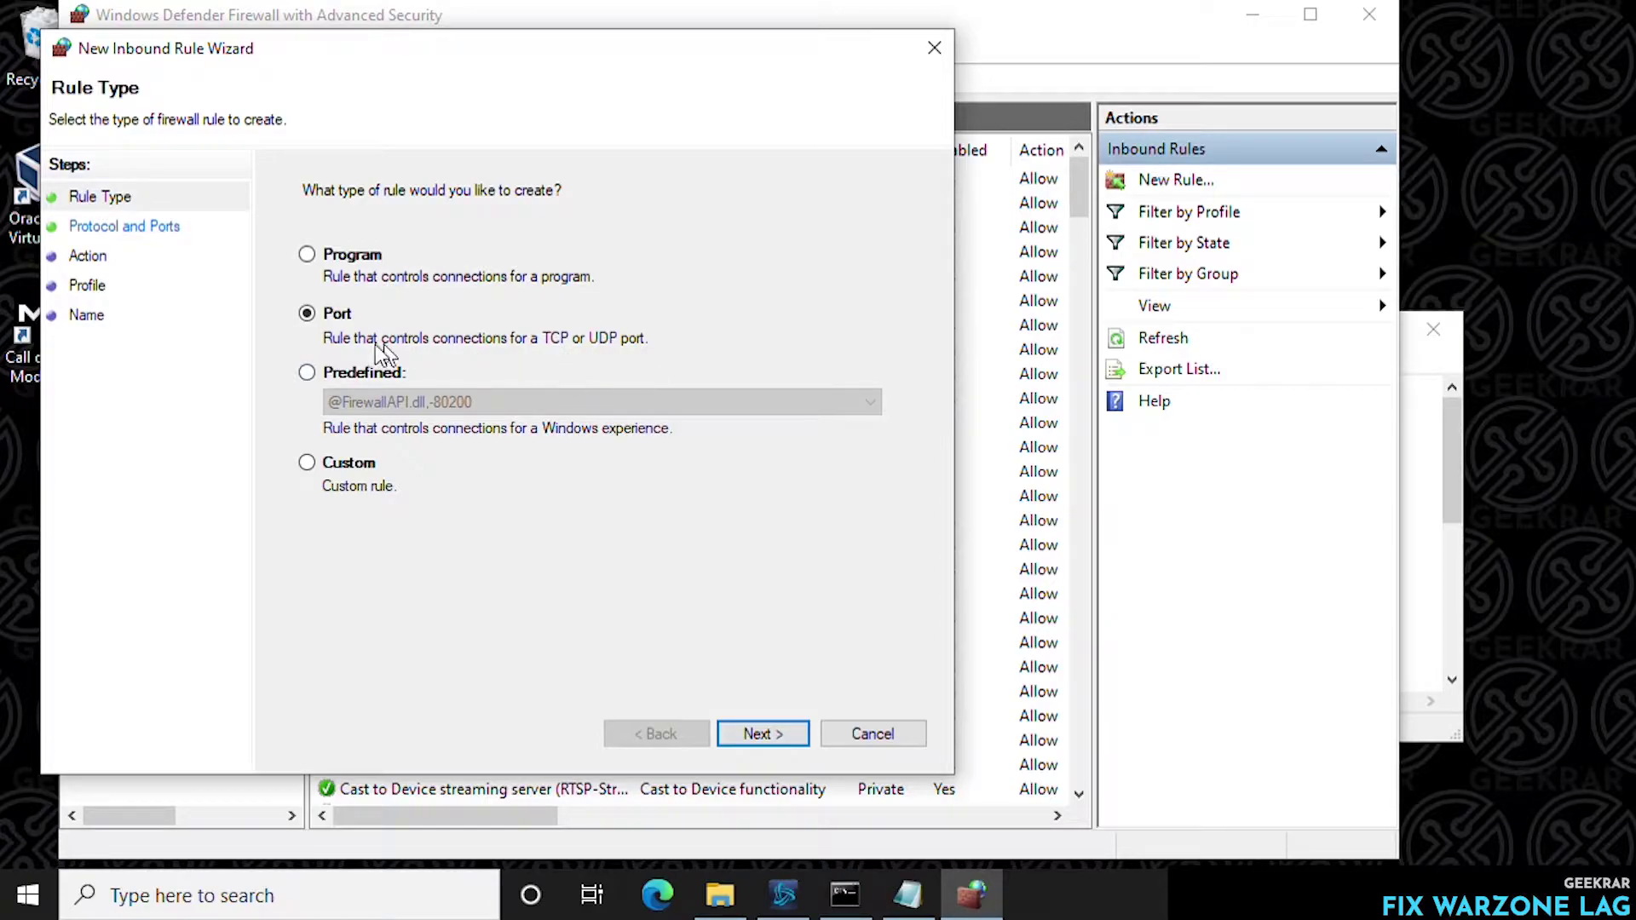
{"action": "left_click", "coordinate": [757, 734]}
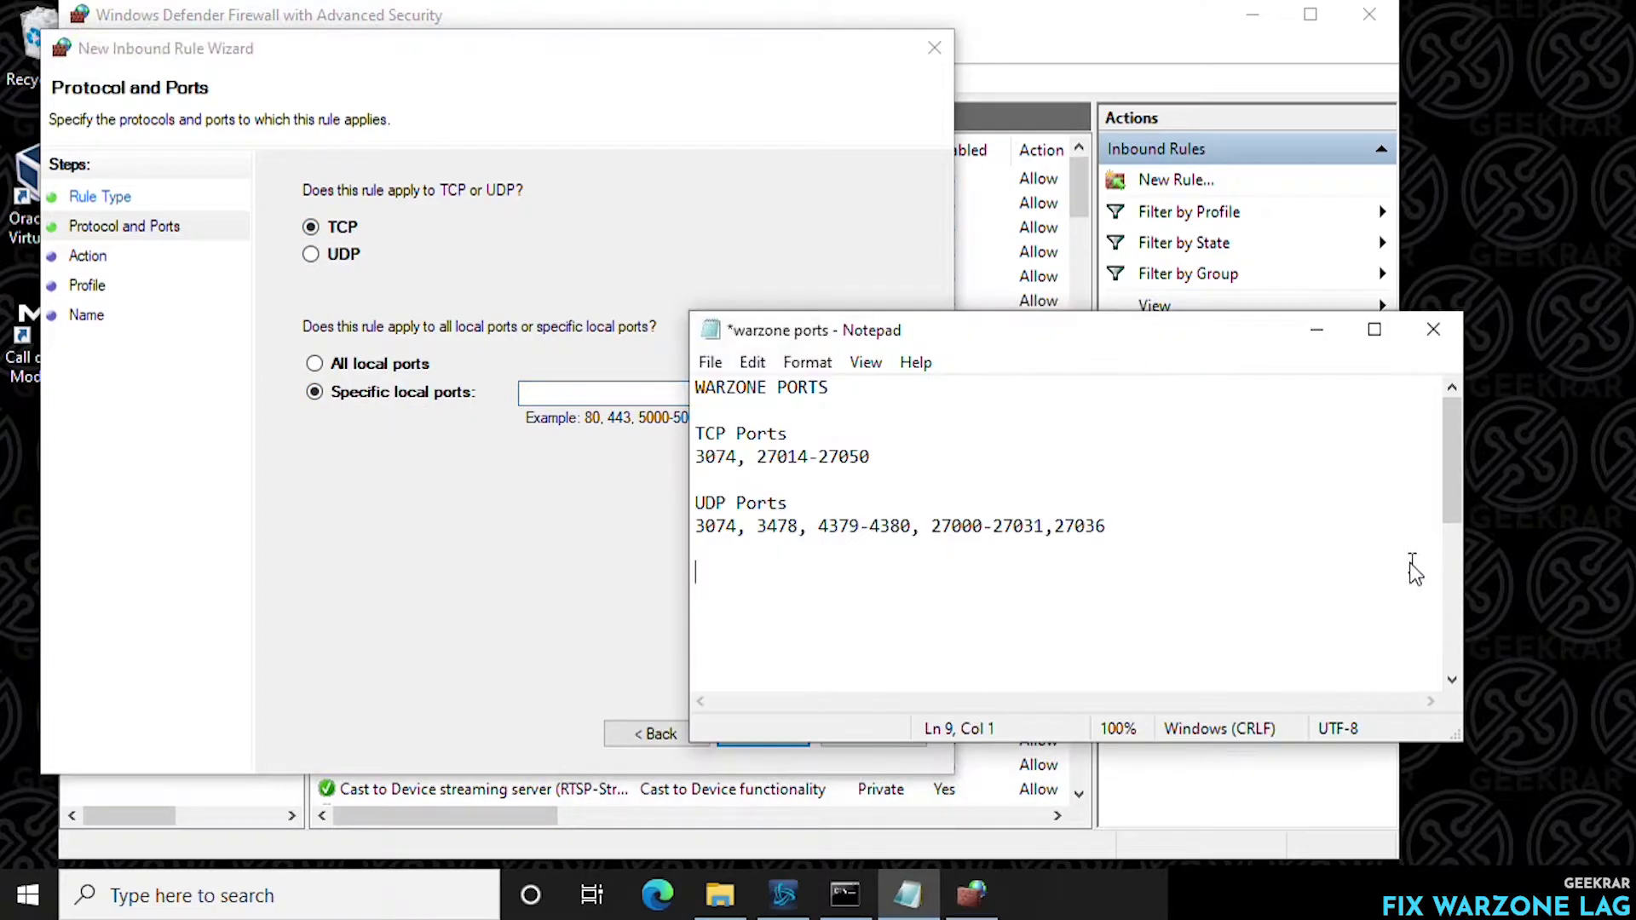
{"action": "key", "text": "alt+Tab"}
{"action": "left_click_drag", "start_coordinate": [696, 457], "coordinate": [867, 461]}
{"action": "right_click", "coordinate": [866, 460]}
{"action": "left_click", "coordinate": [902, 536]}
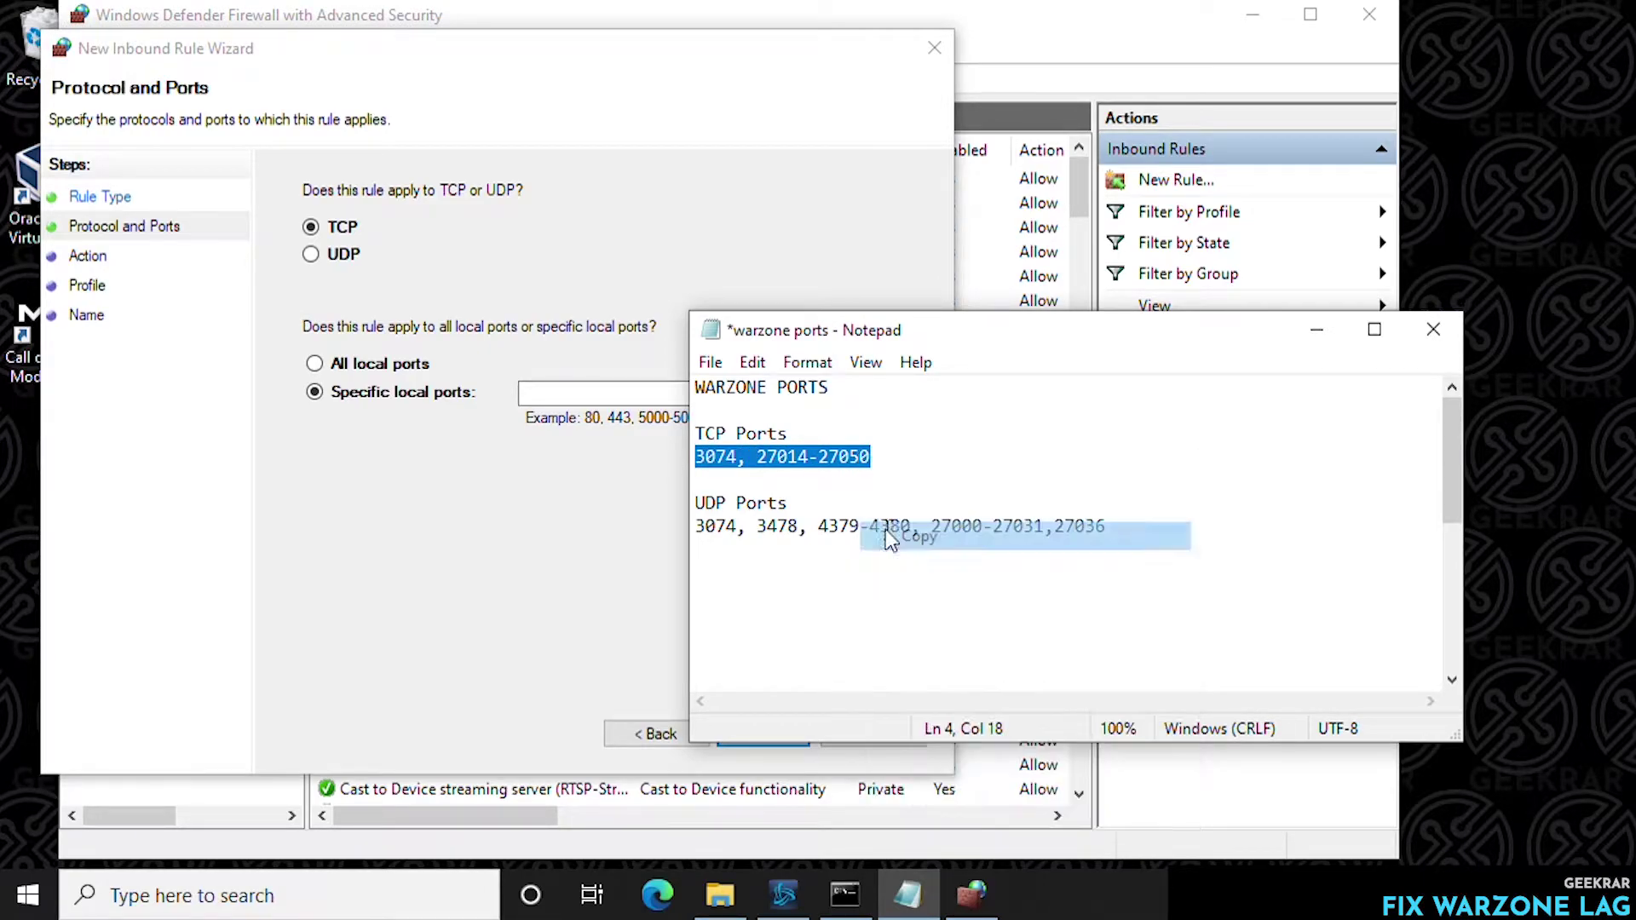
{"action": "left_click", "coordinate": [565, 392]}
{"action": "right_click", "coordinate": [566, 394]}
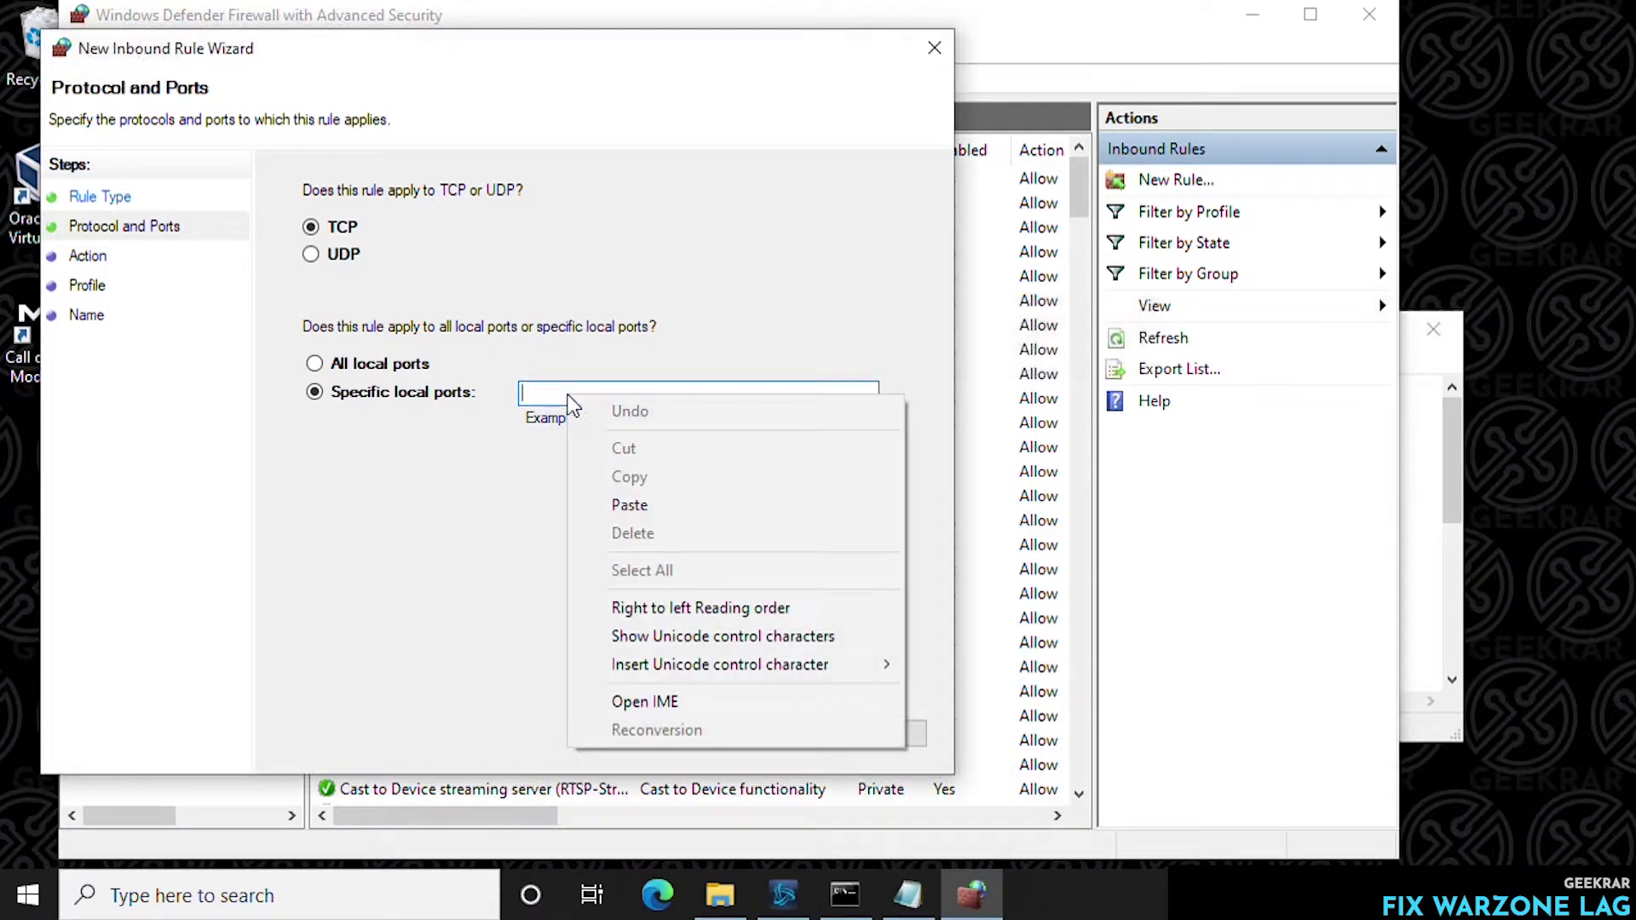
{"action": "left_click", "coordinate": [615, 505]}
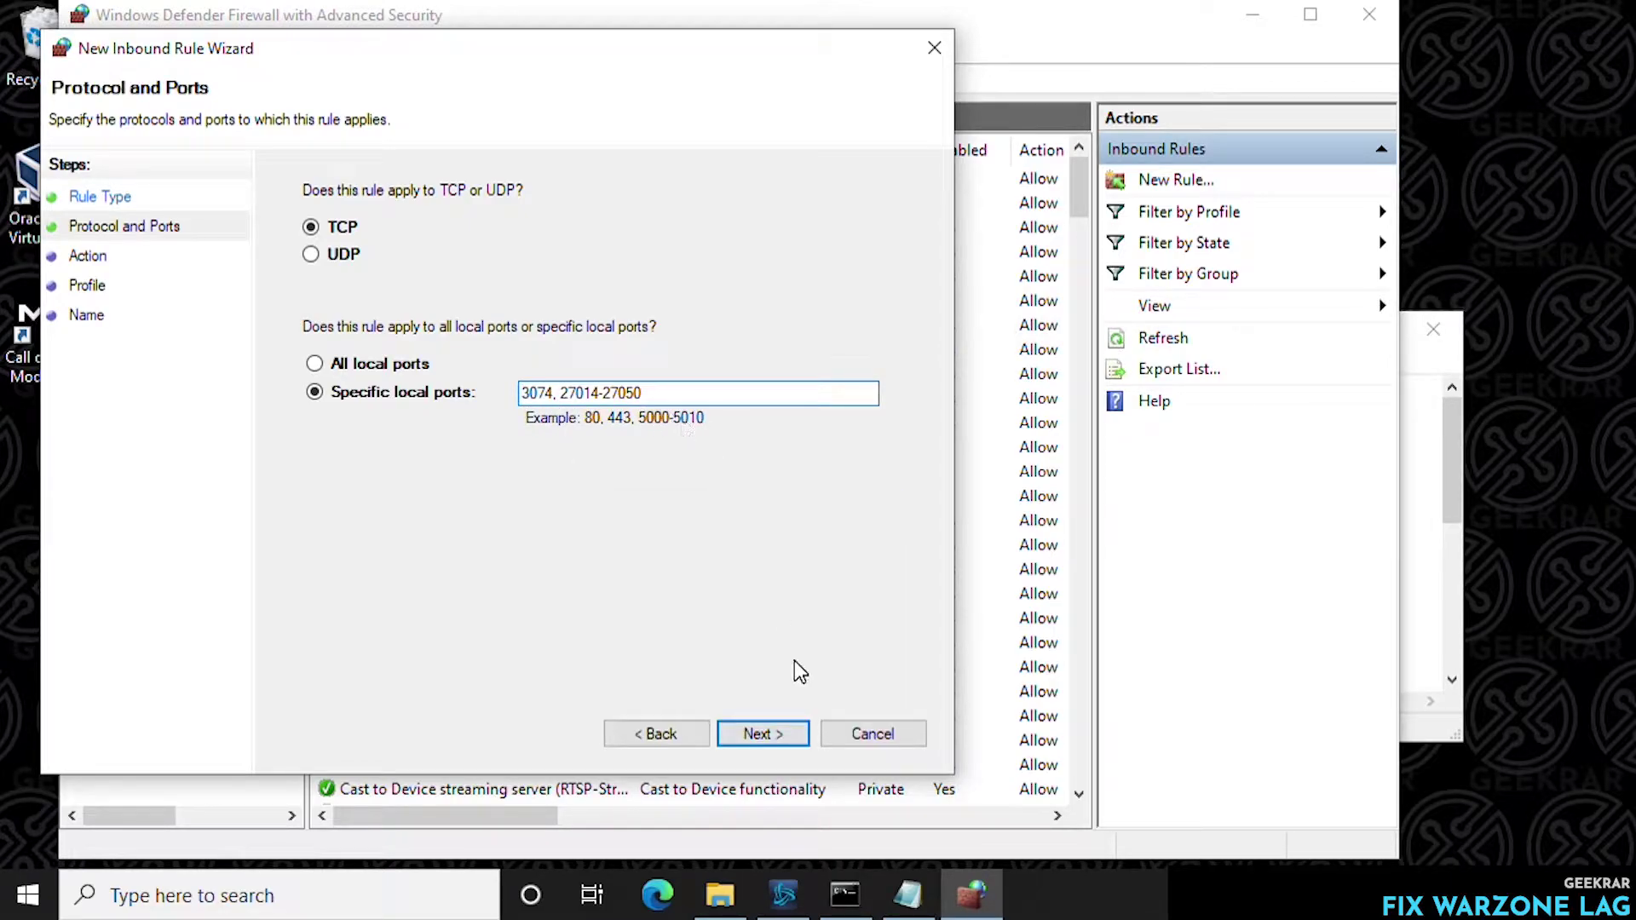
Allow the connection on all profiles and finish the rule named 'Warzone TCP rule'.
{"action": "left_click", "coordinate": [771, 735]}
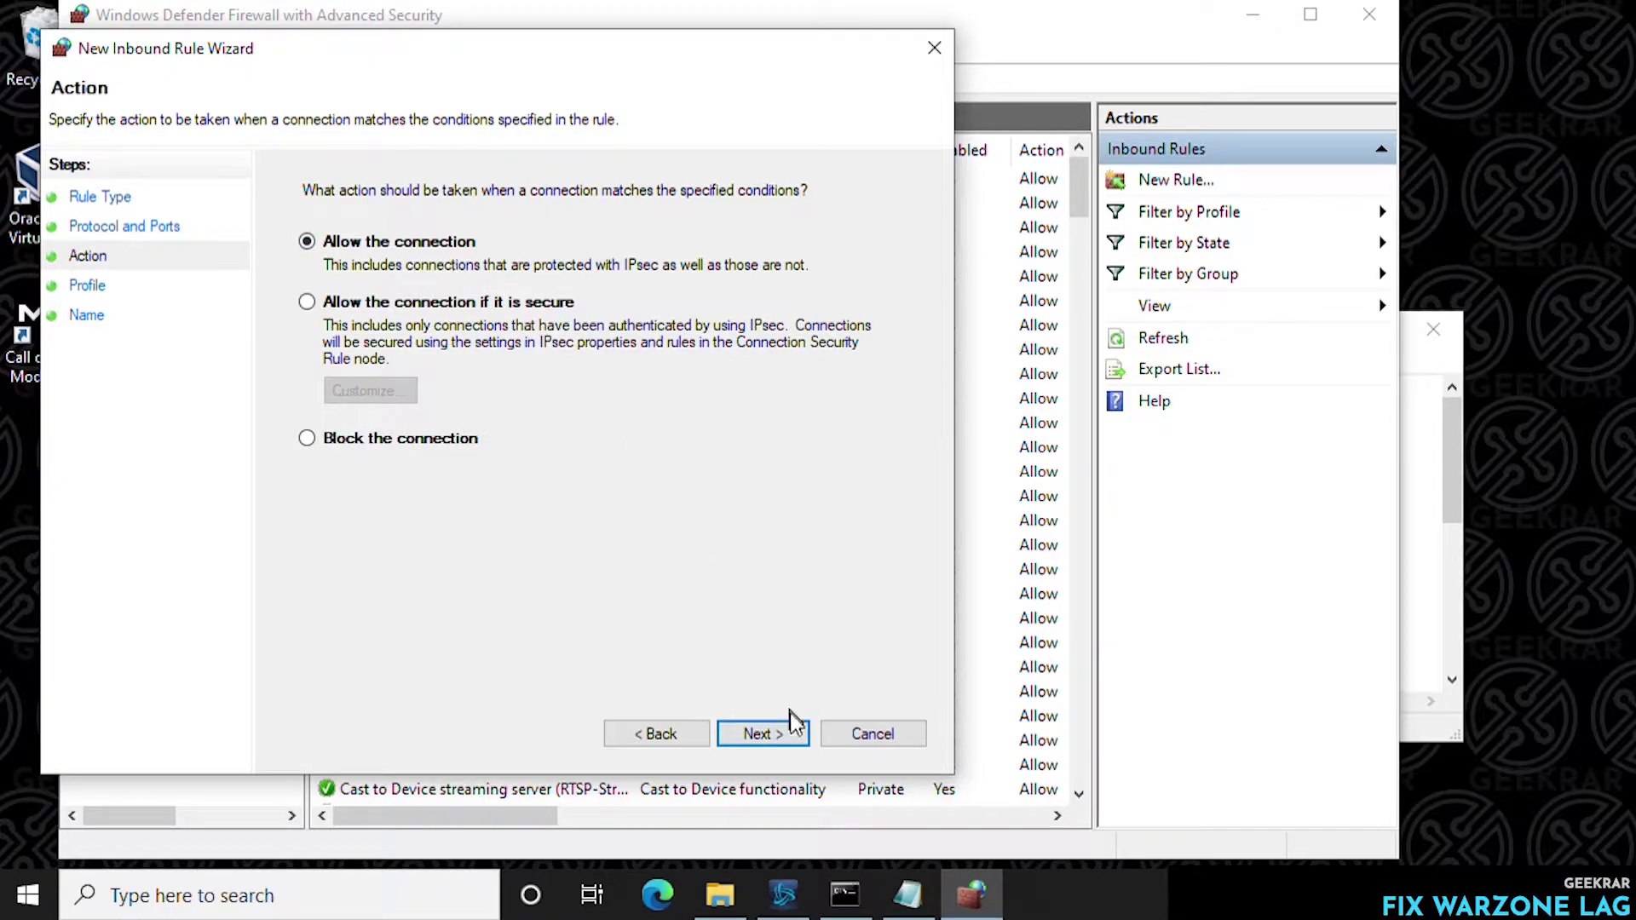
{"action": "left_click", "coordinate": [781, 735]}
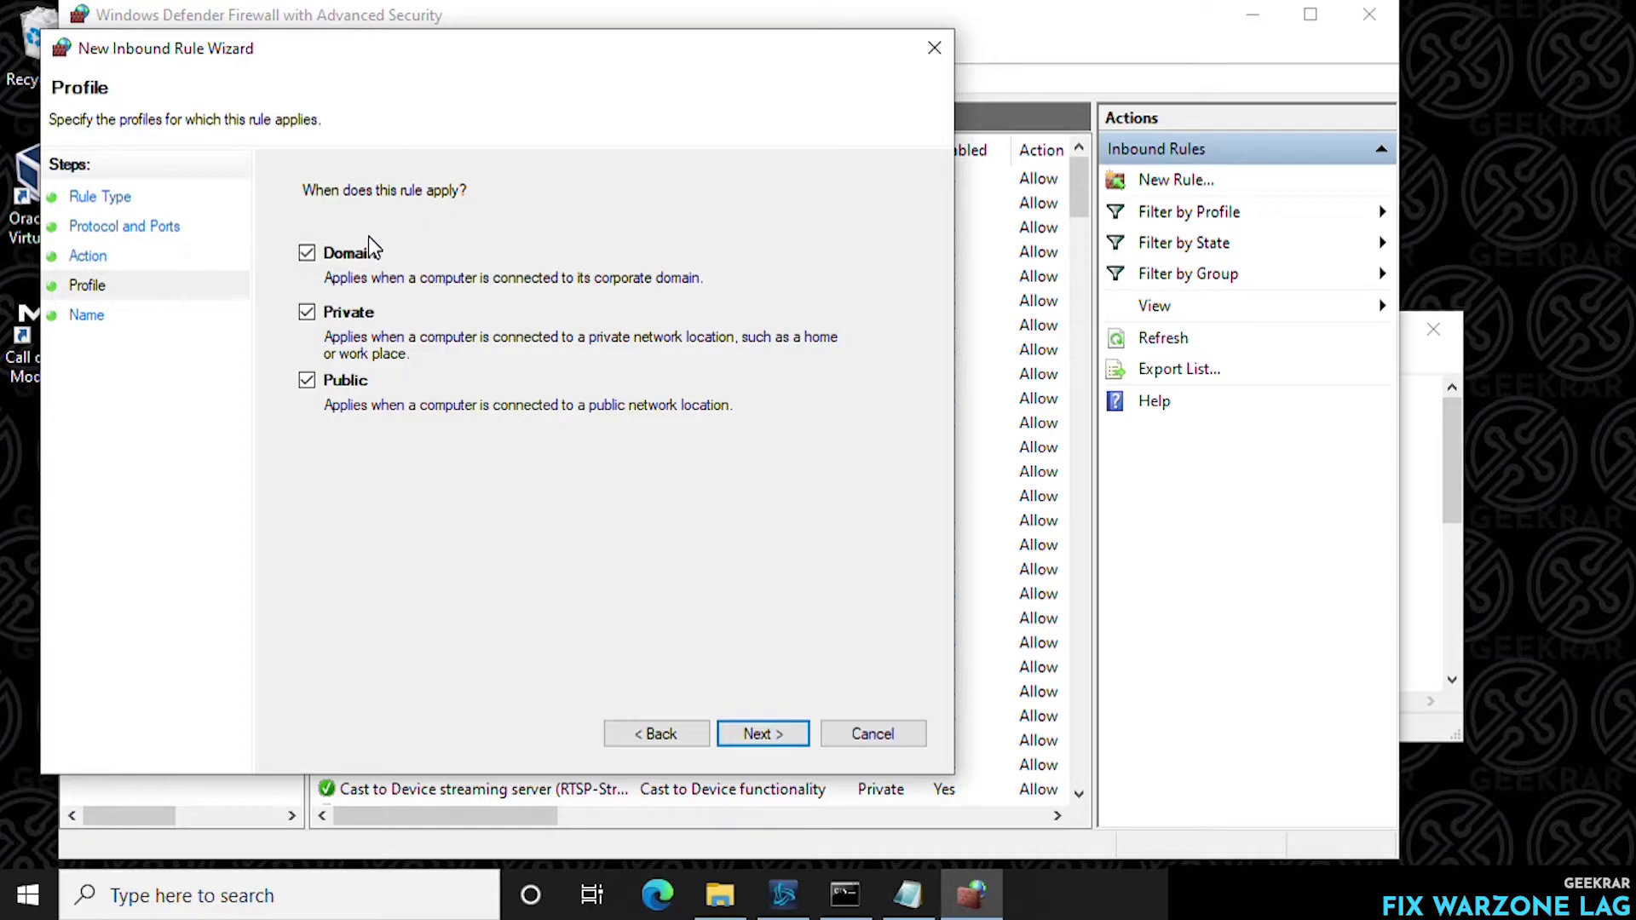
{"action": "left_click", "coordinate": [791, 740]}
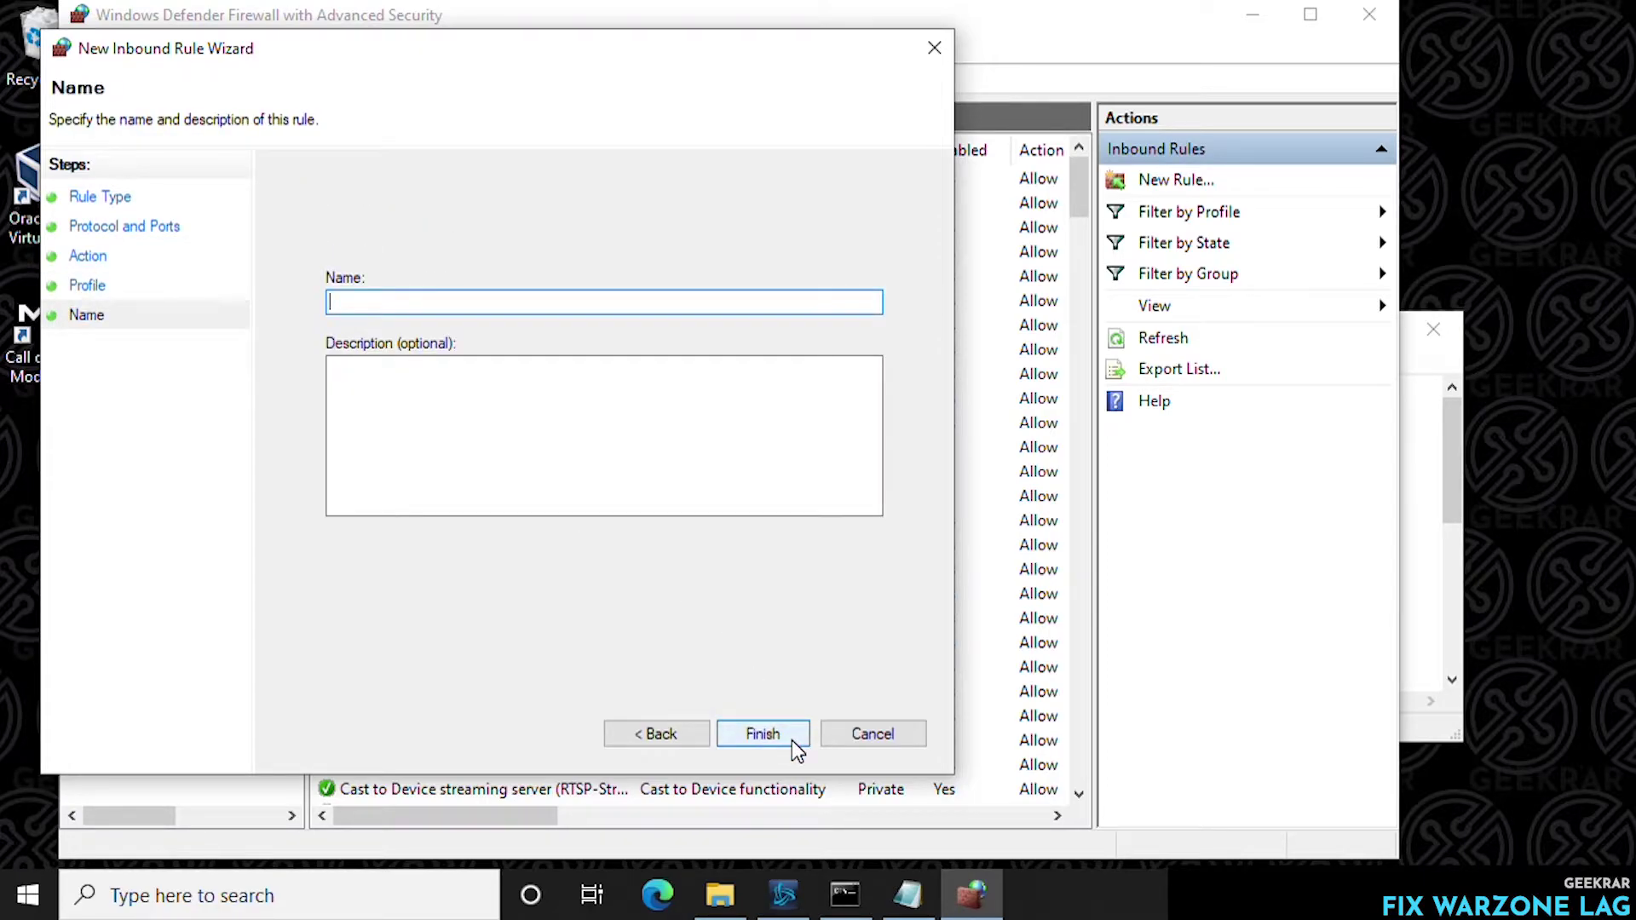
{"action": "type", "text": "Ware"}
{"action": "key", "text": "BackSpace"}
{"action": "key", "text": "BackSpace"}
{"action": "key", "text": "BackSpace"}
{"action": "type", "text": "zone TCP rule"}
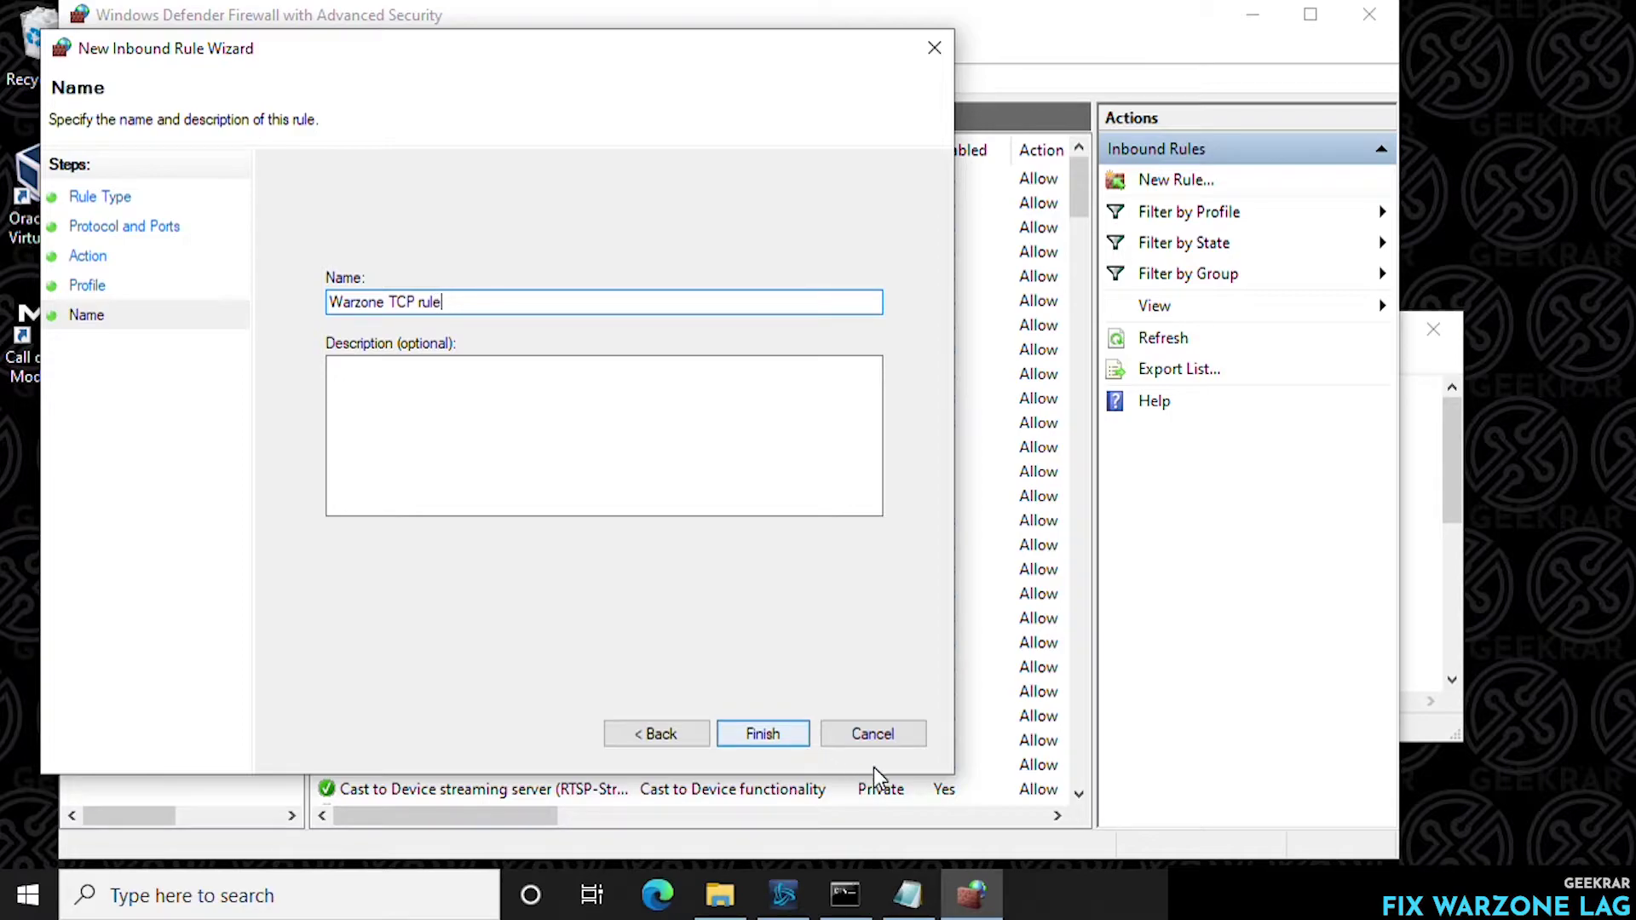
{"action": "left_click", "coordinate": [764, 733]}
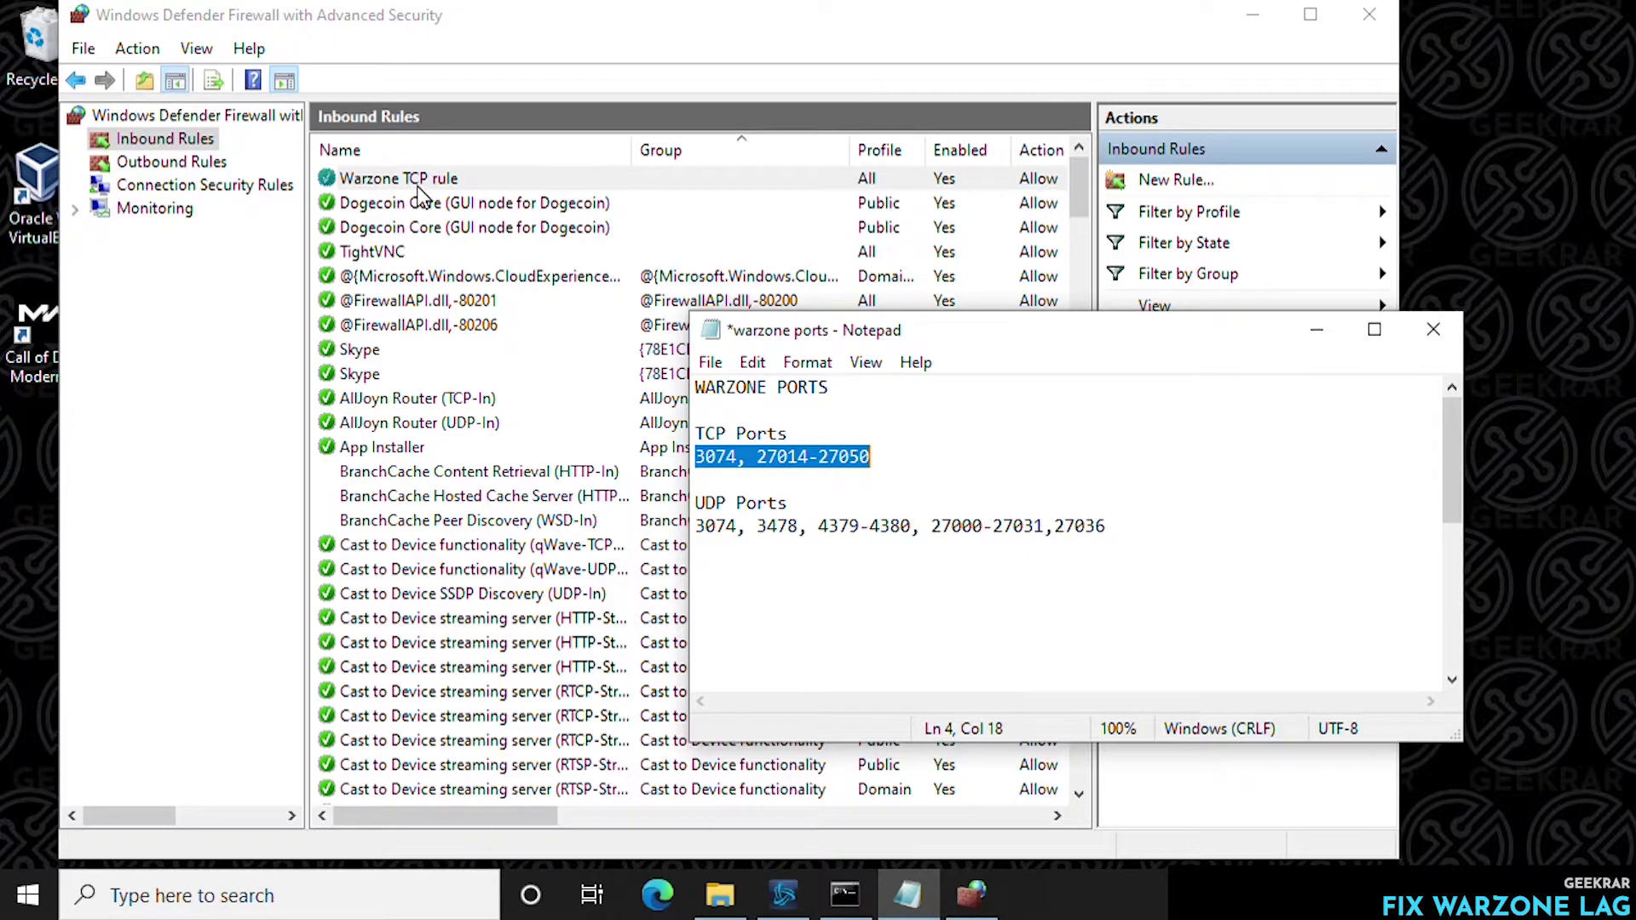
Start a second inbound Port rule and set its protocol to UDP.
{"action": "left_click", "coordinate": [194, 147]}
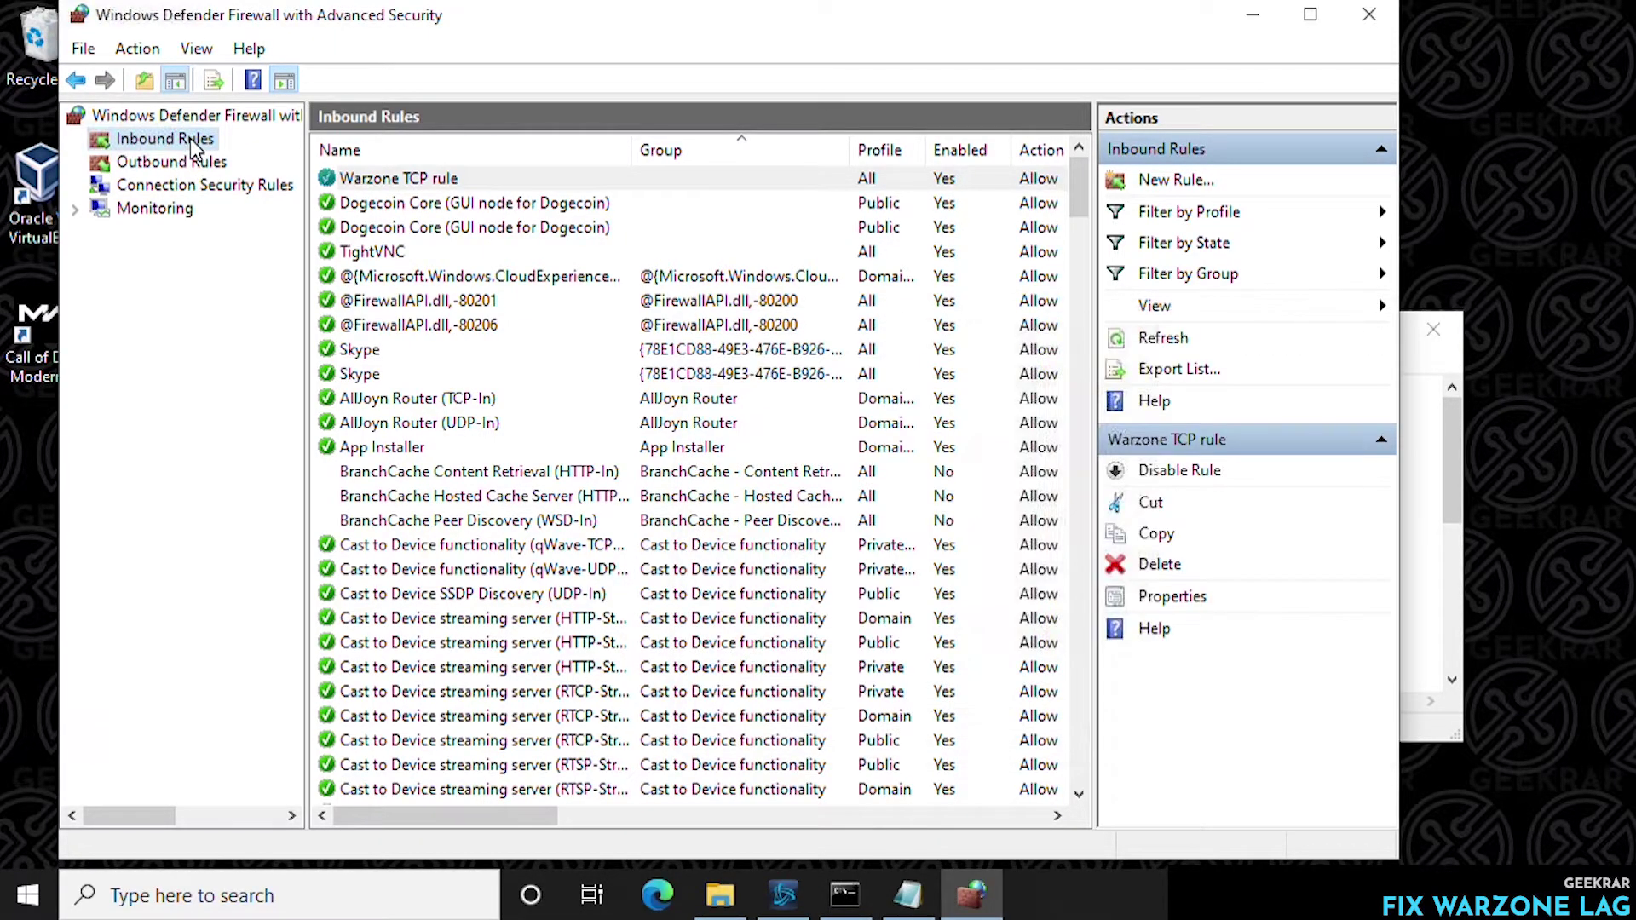
{"action": "left_click", "coordinate": [1177, 181]}
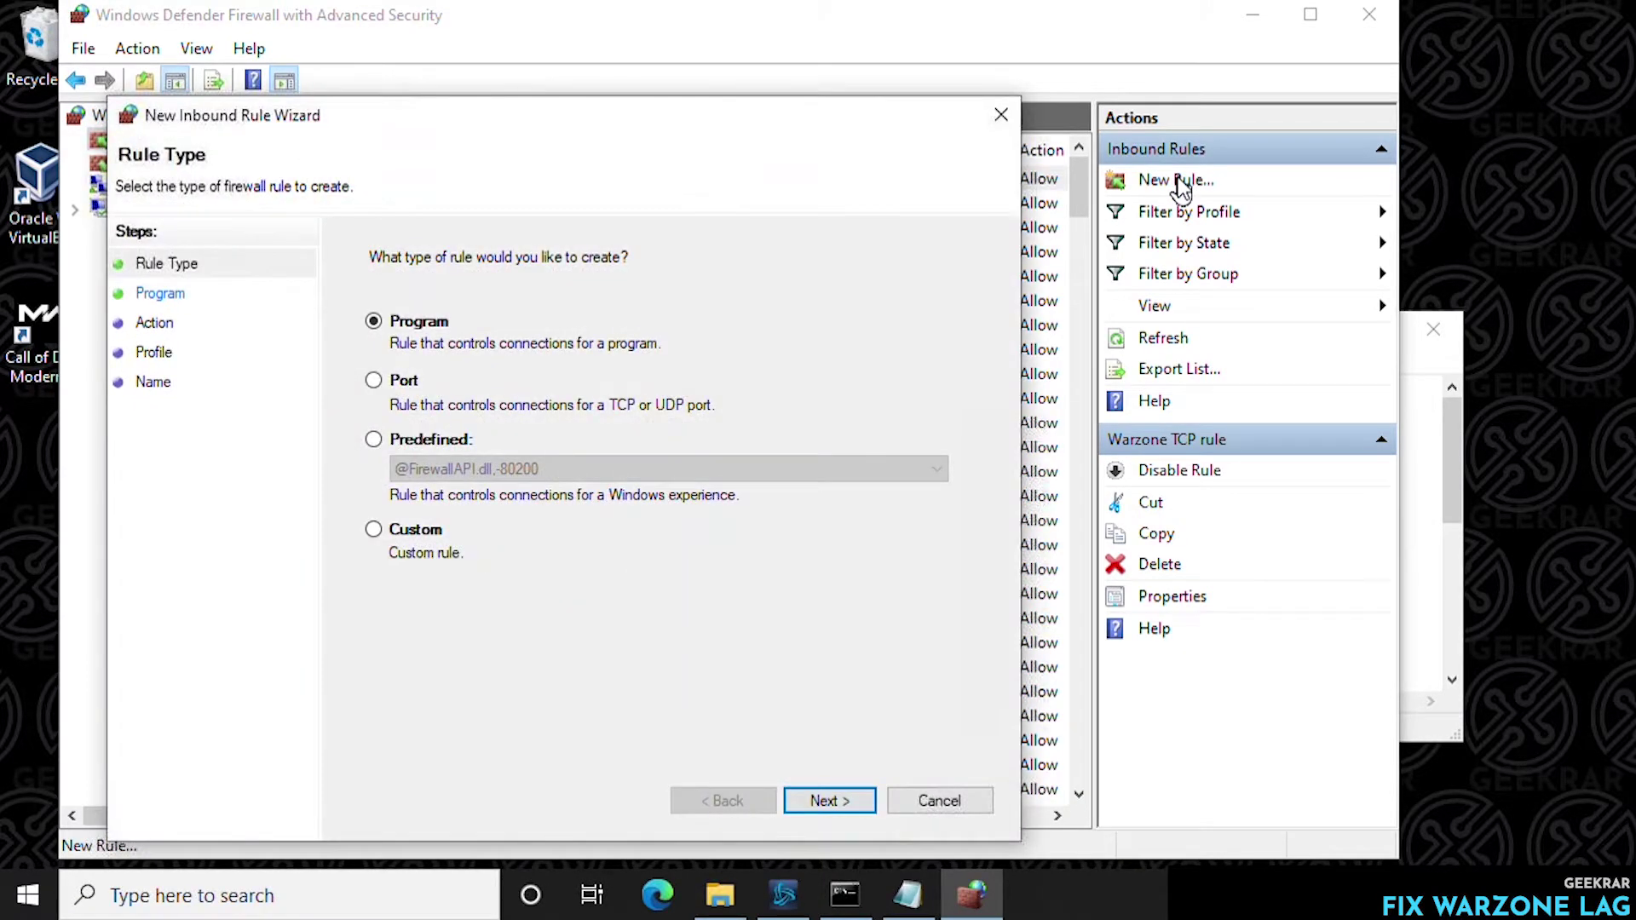
{"action": "left_click", "coordinate": [406, 385]}
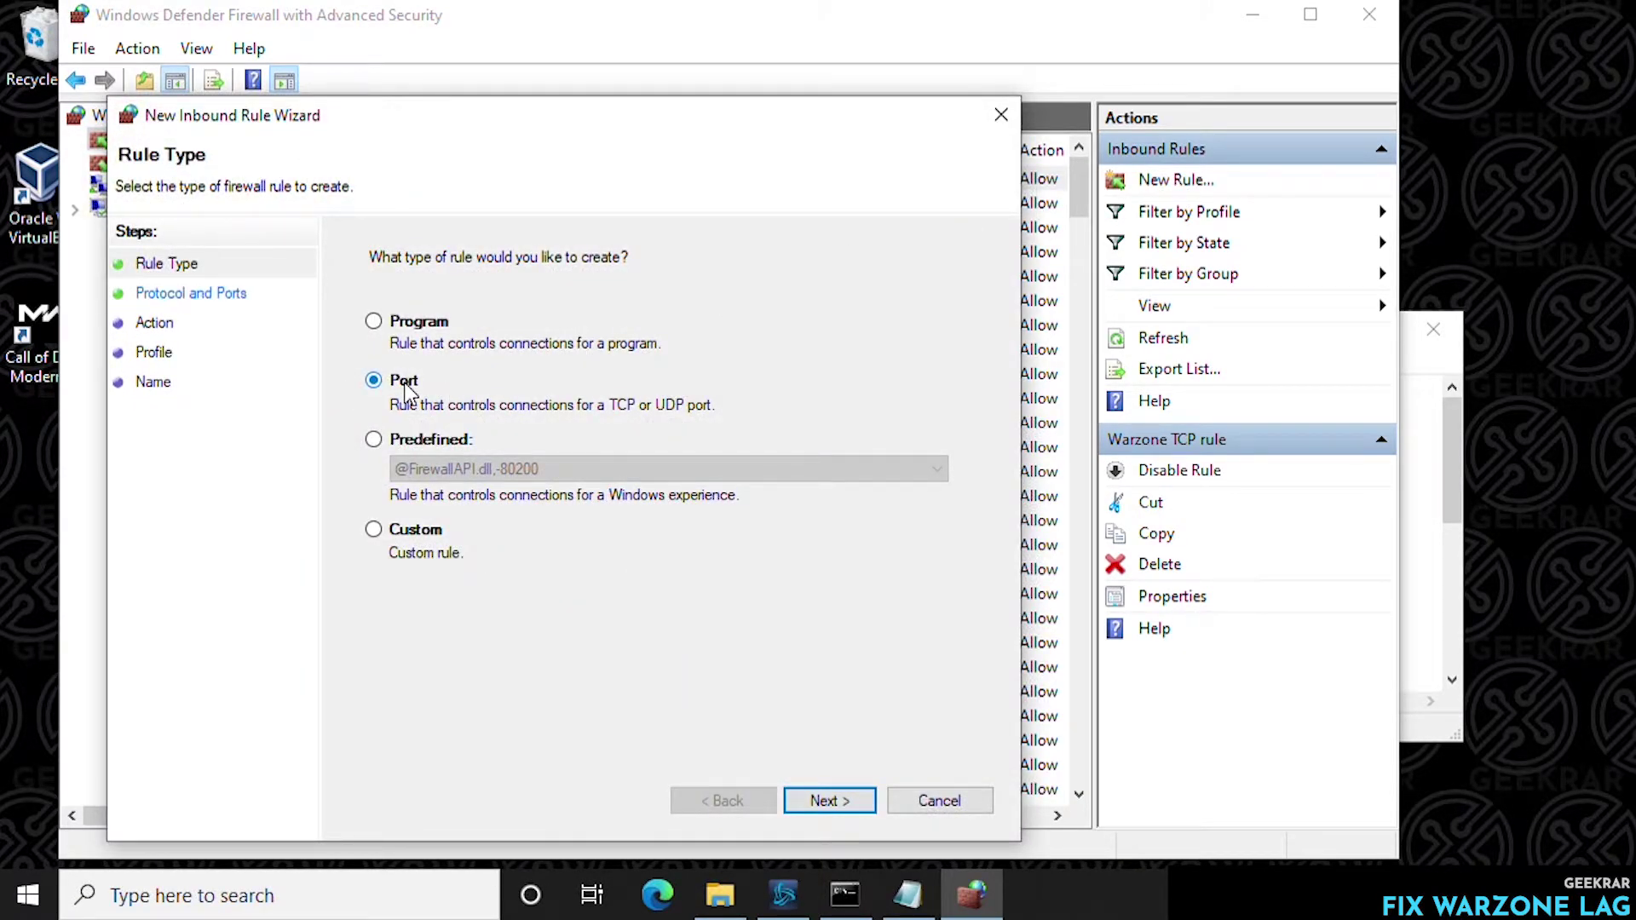
{"action": "left_click", "coordinate": [831, 802]}
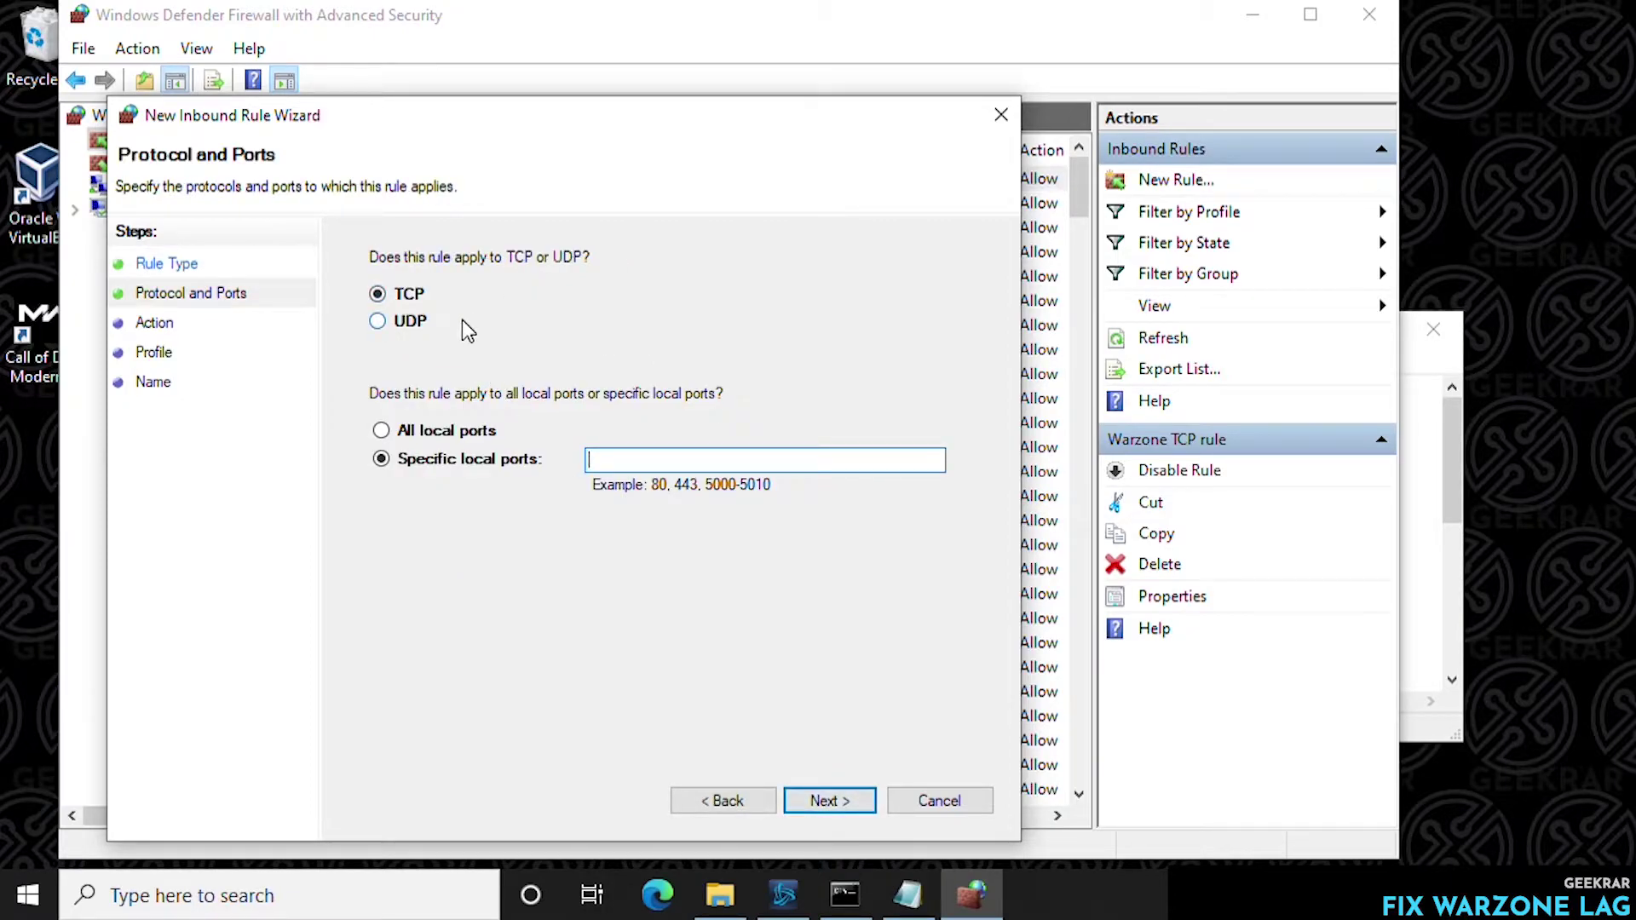
{"action": "left_click", "coordinate": [377, 324]}
{"action": "key", "text": "alt+Tab"}
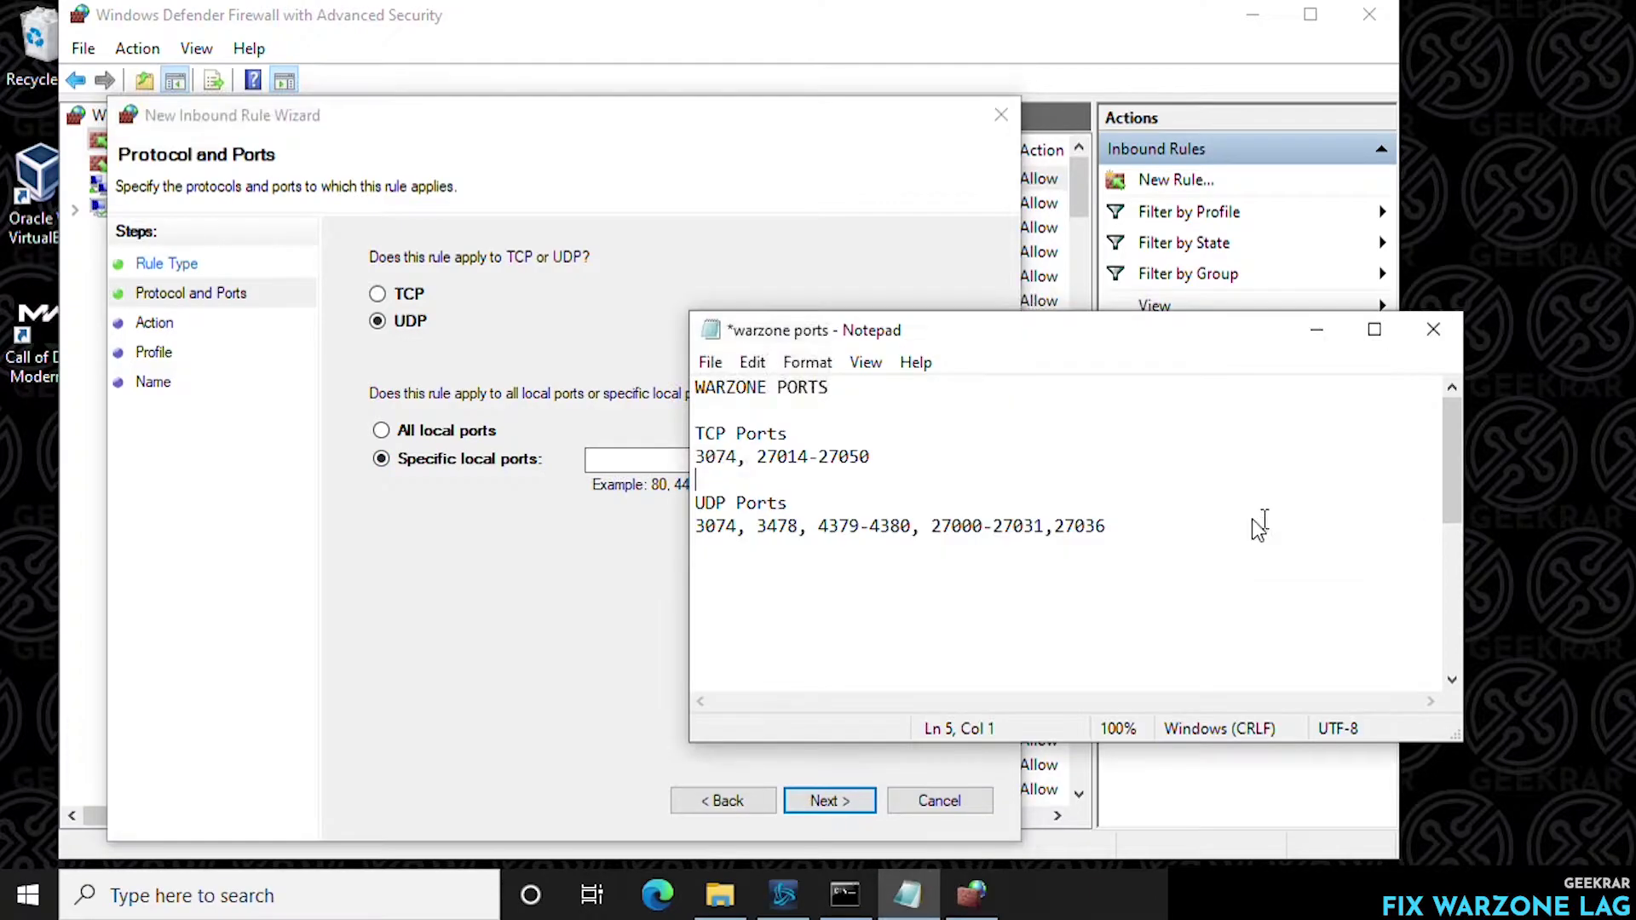
{"action": "left_click_drag", "start_coordinate": [1106, 526], "coordinate": [701, 533]}
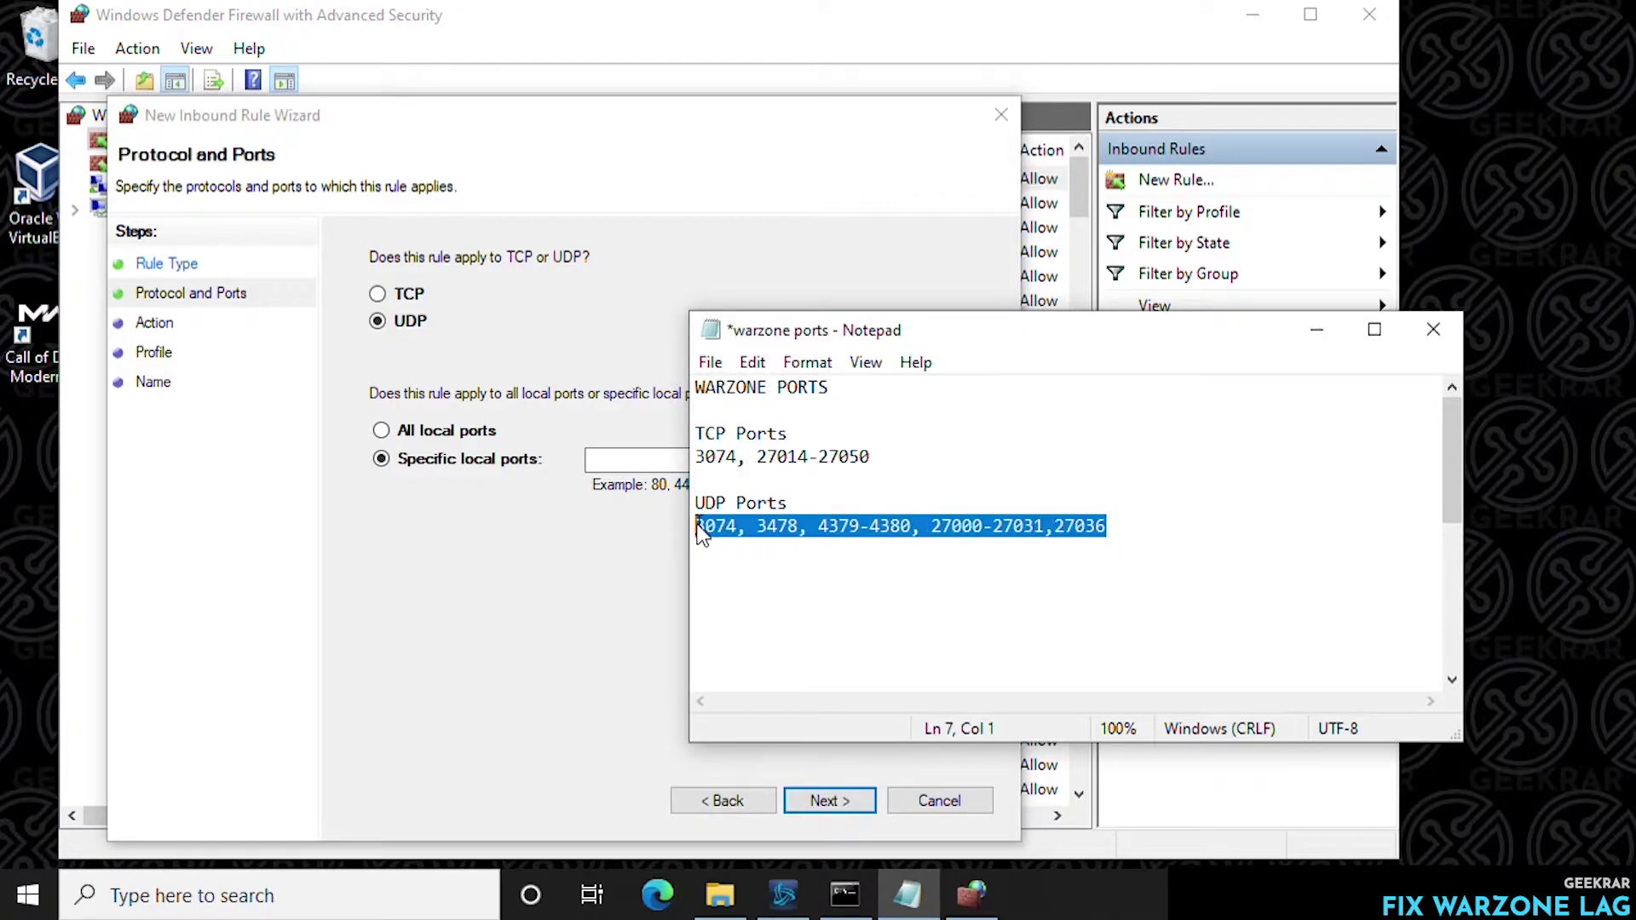
{"action": "key", "text": "ctrl+c"}
{"action": "left_click", "coordinate": [604, 460]}
{"action": "key", "text": "ctrl+v"}
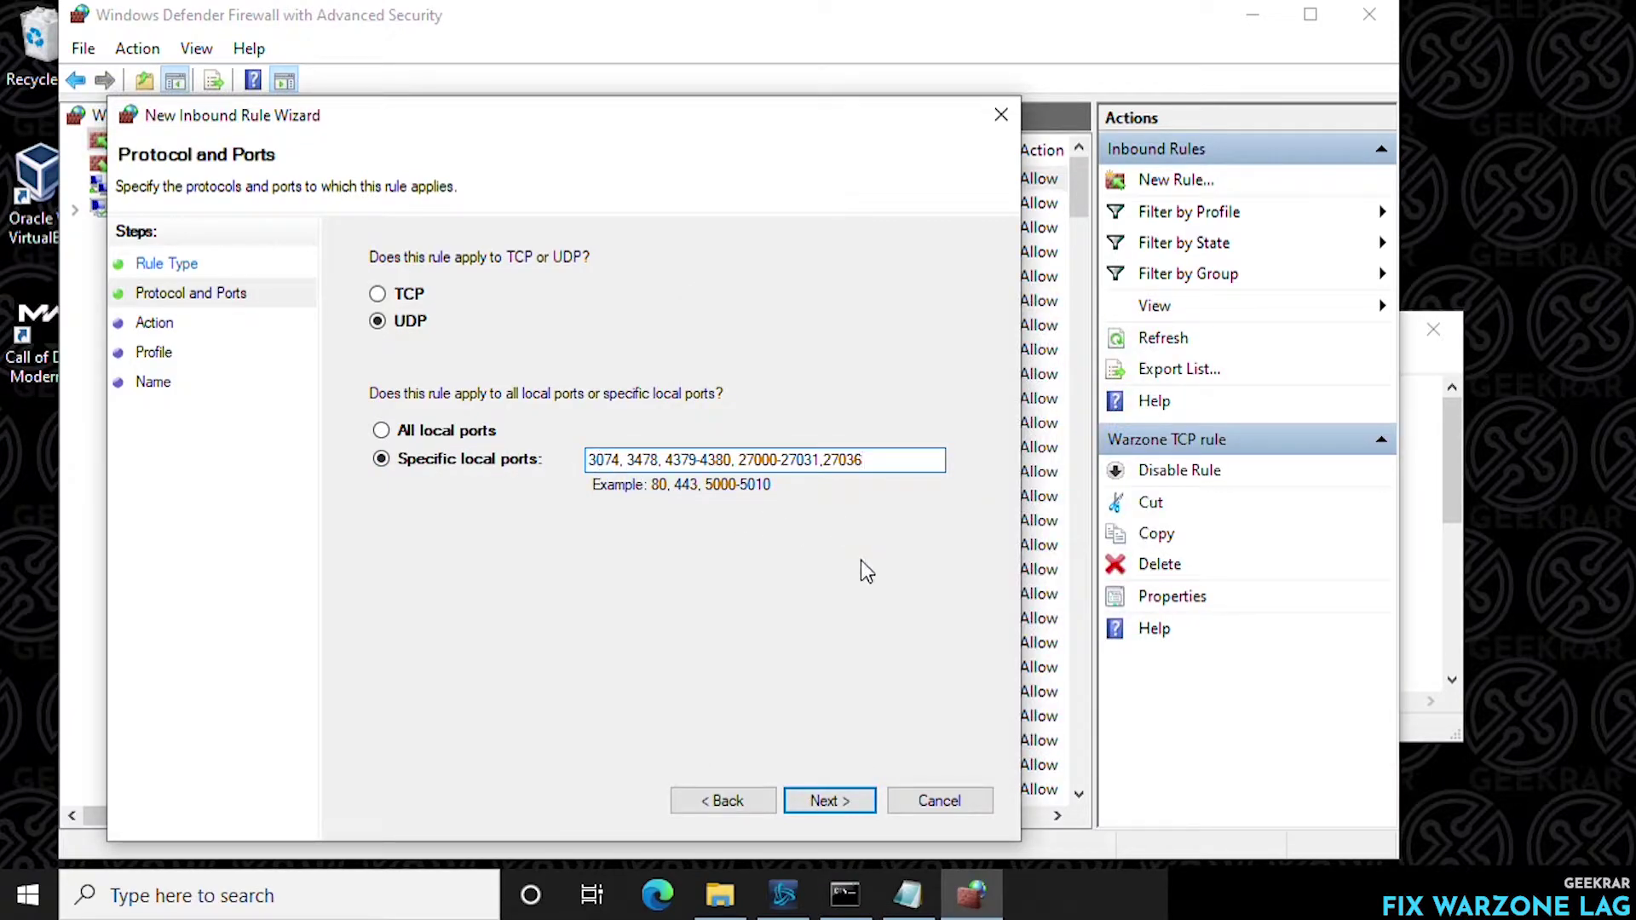
{"action": "left_click", "coordinate": [847, 801]}
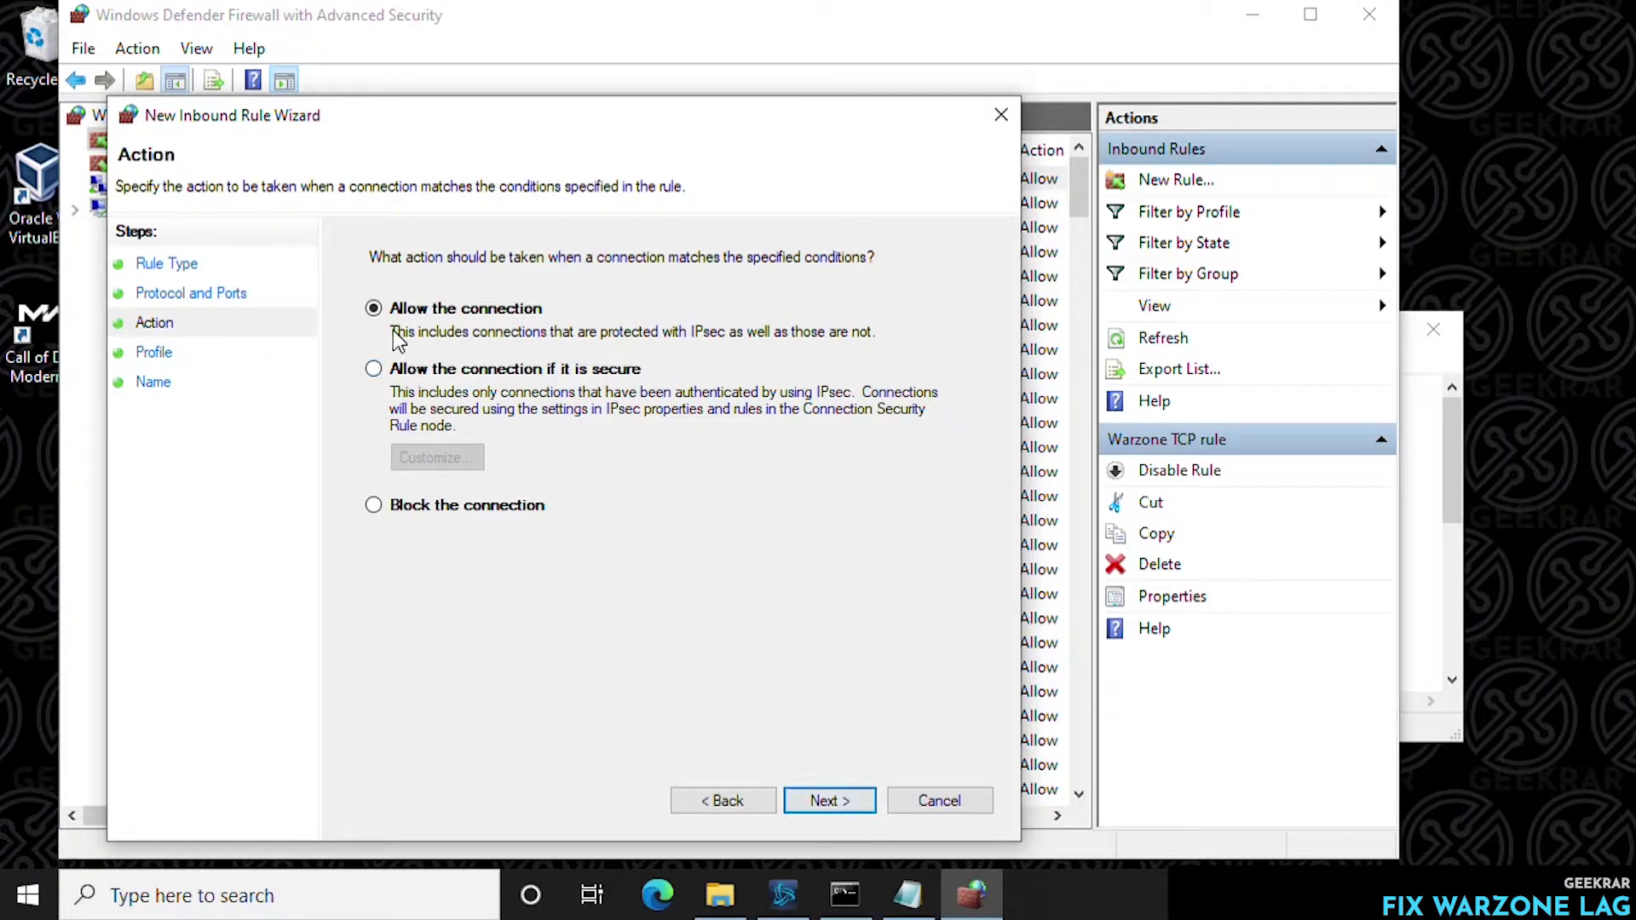
Finish the rule as 'Warzone UDP rule' allowing all profiles, then minimize Notepad and the firewall window.
{"action": "left_click", "coordinate": [855, 803]}
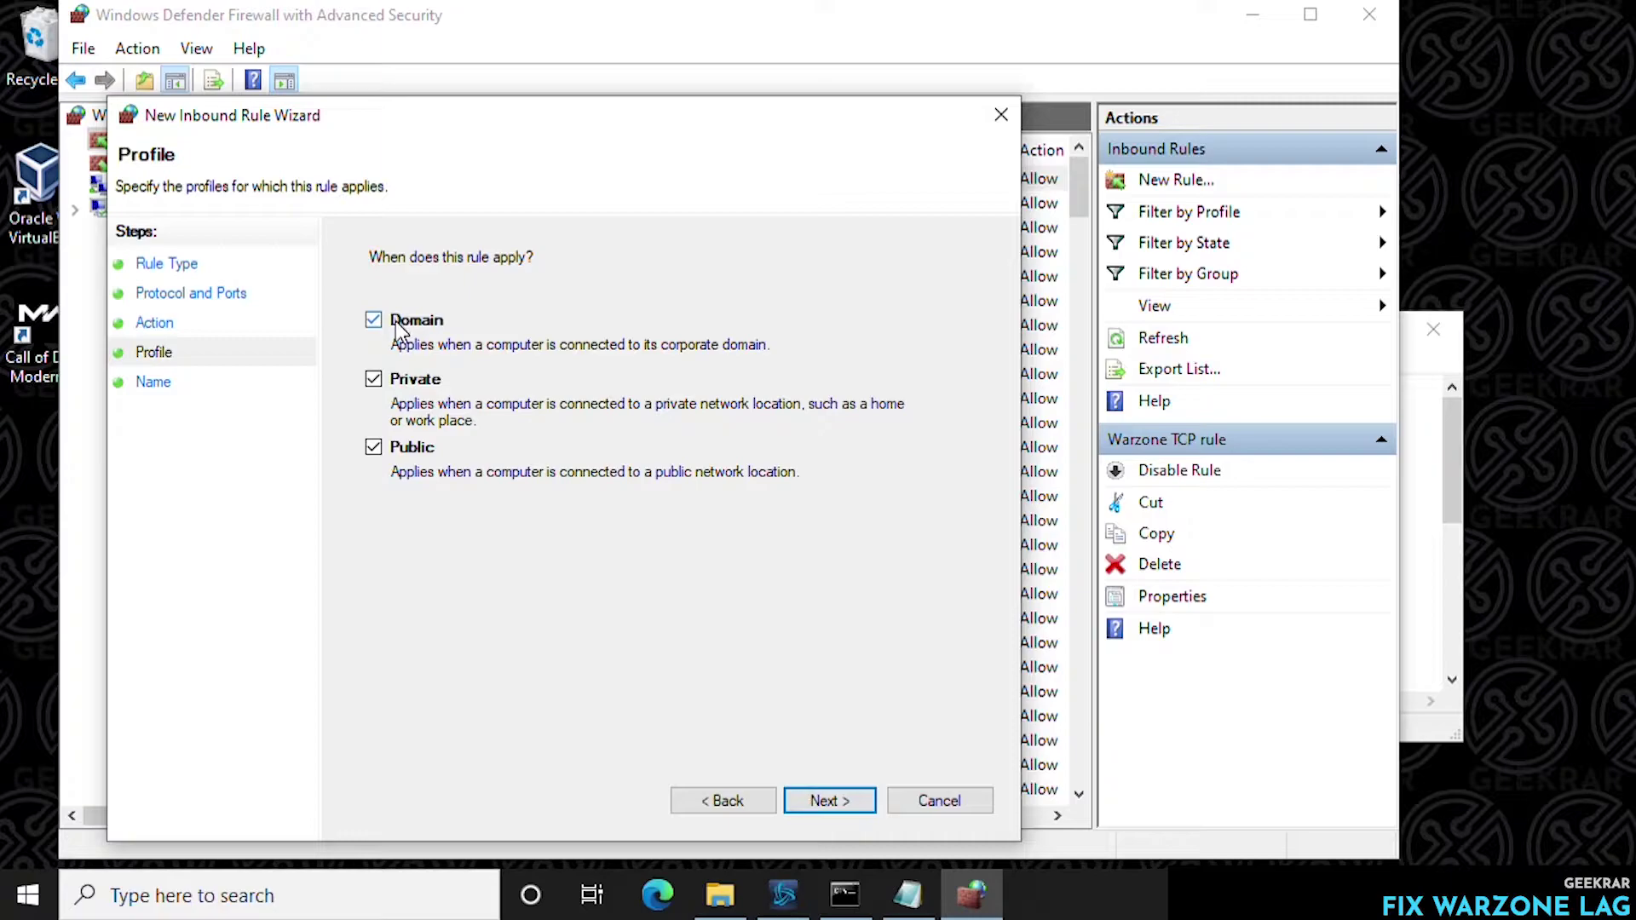
{"action": "left_click", "coordinate": [829, 801]}
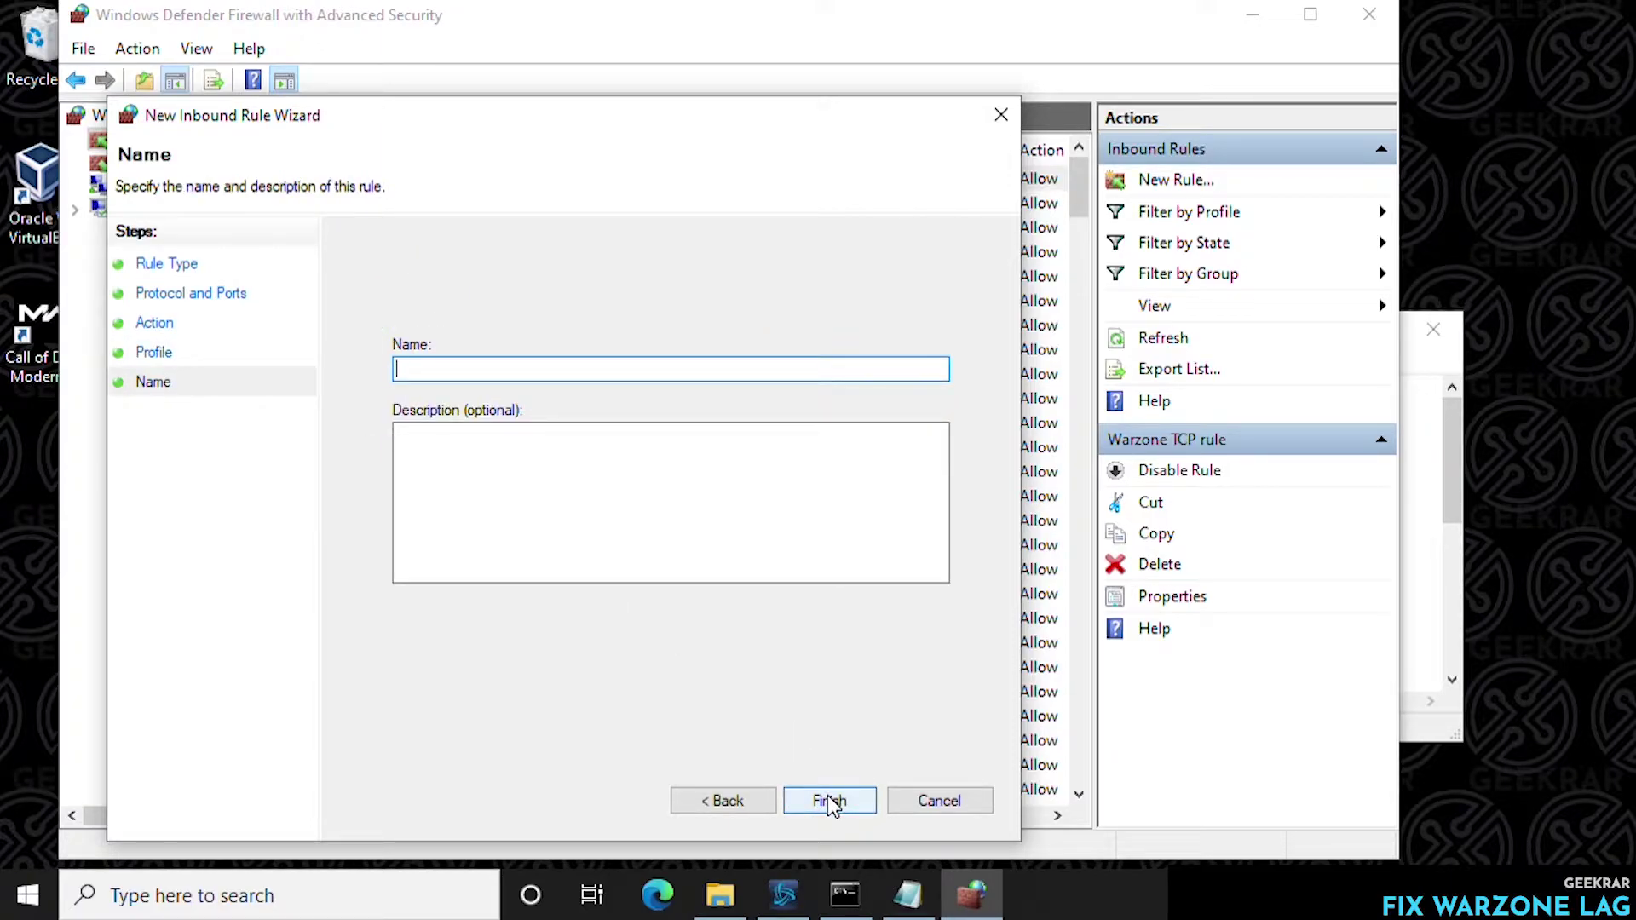
{"action": "type", "text": "Warzone UDP rule"}
{"action": "left_click", "coordinate": [830, 802]}
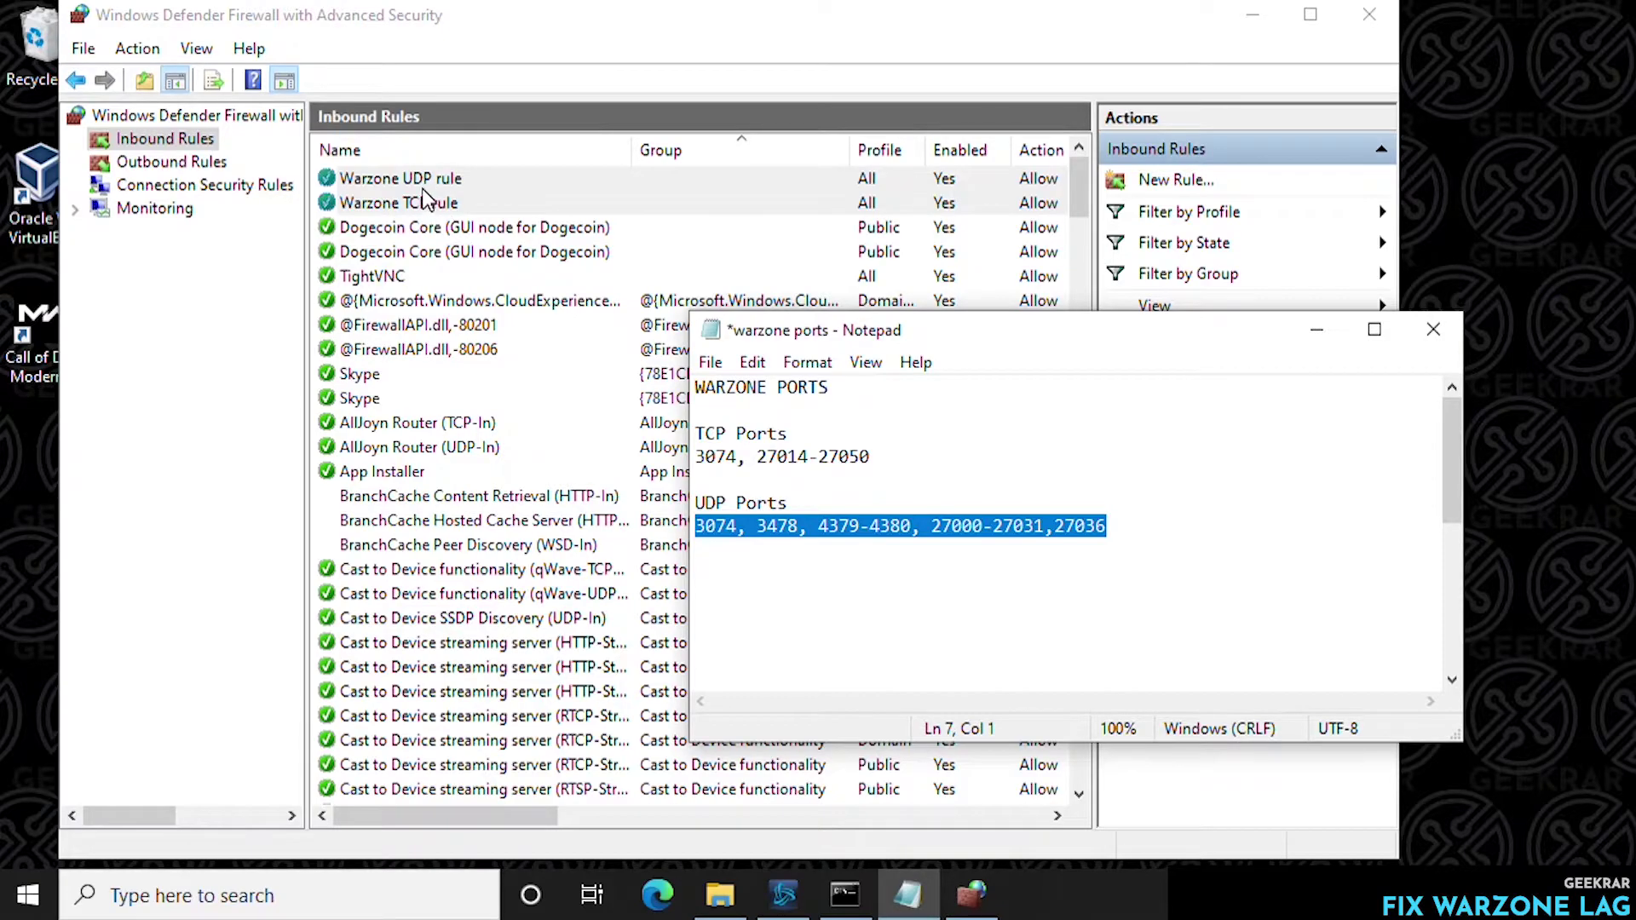
{"action": "left_click", "coordinate": [1316, 330]}
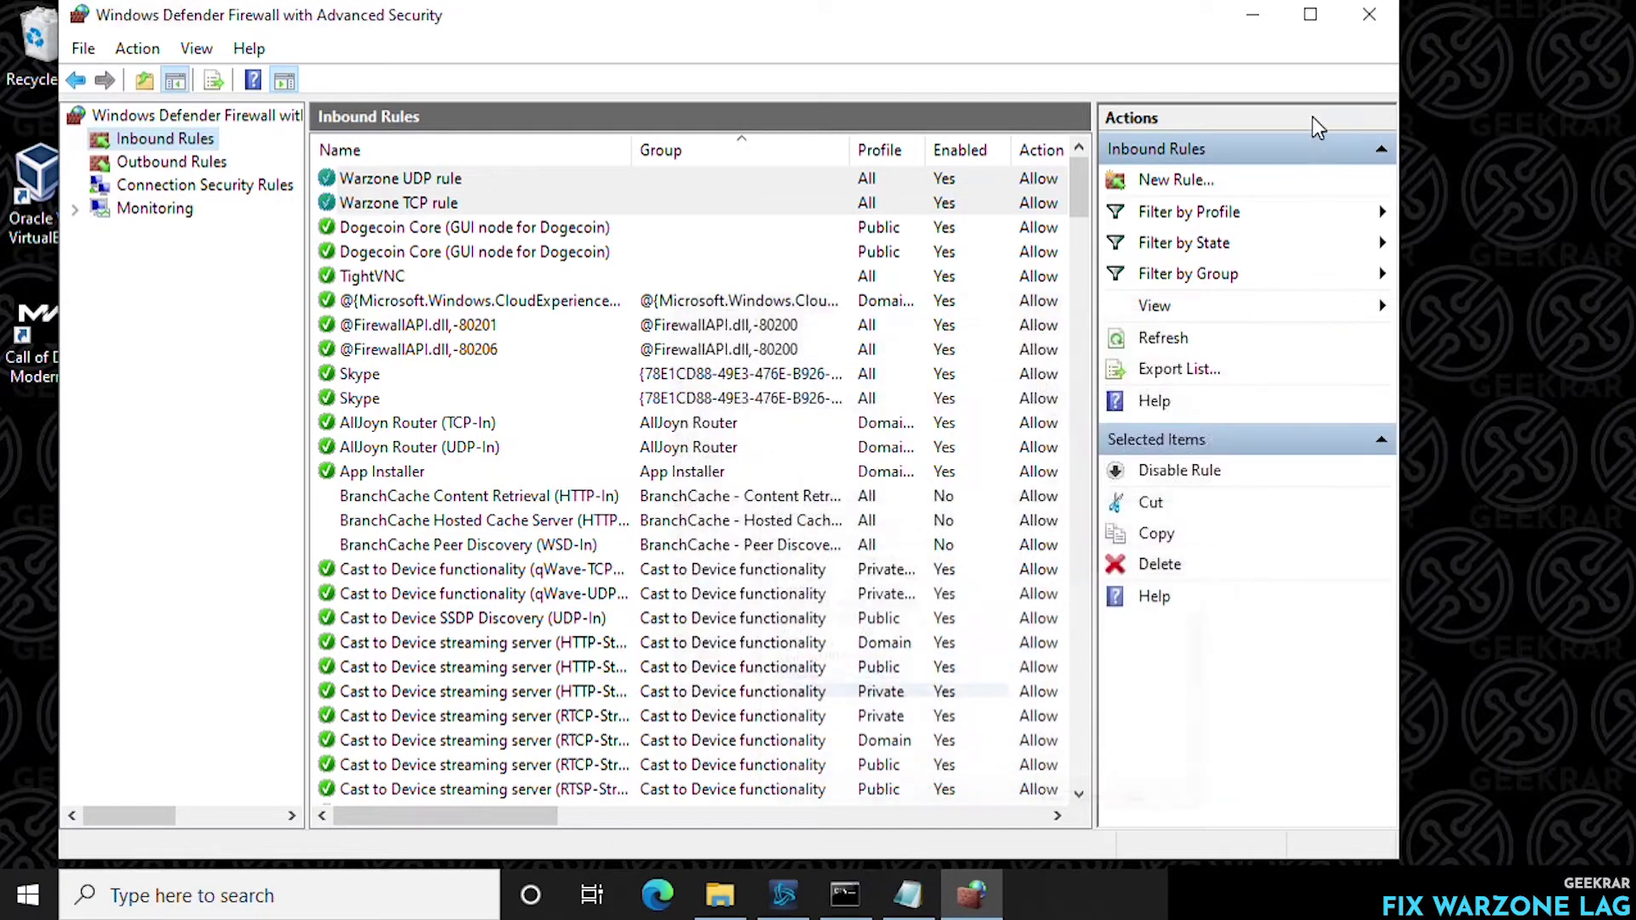
{"action": "left_click", "coordinate": [1254, 19]}
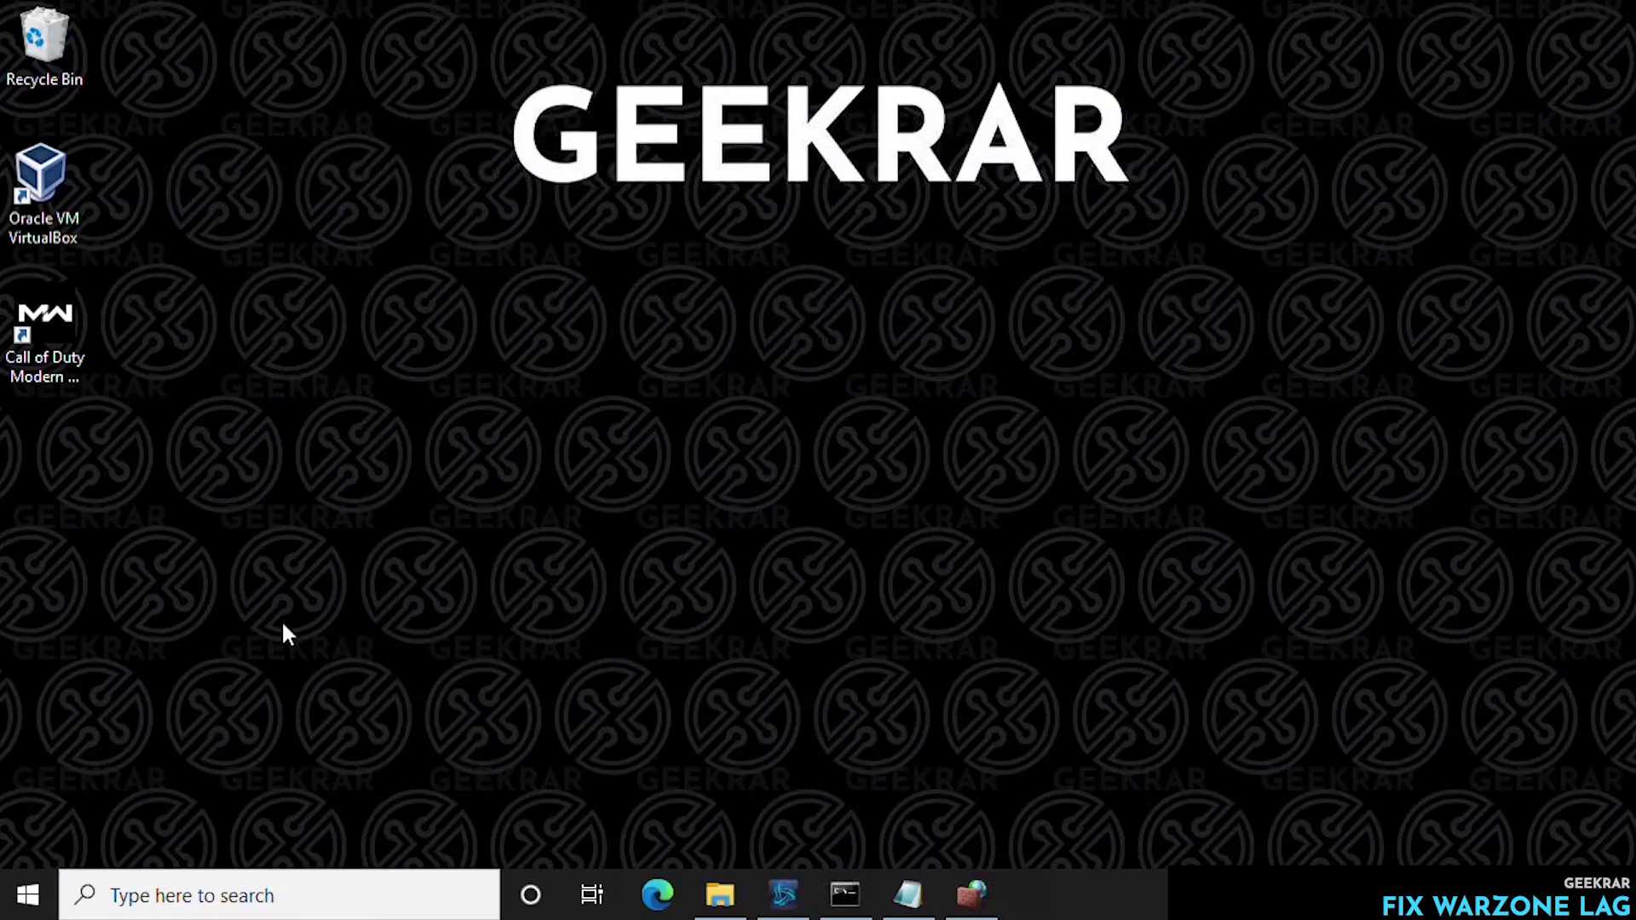
Launch Command Prompt as administrator from the Start search, approving the elevation prompt.
{"action": "left_click", "coordinate": [34, 894]}
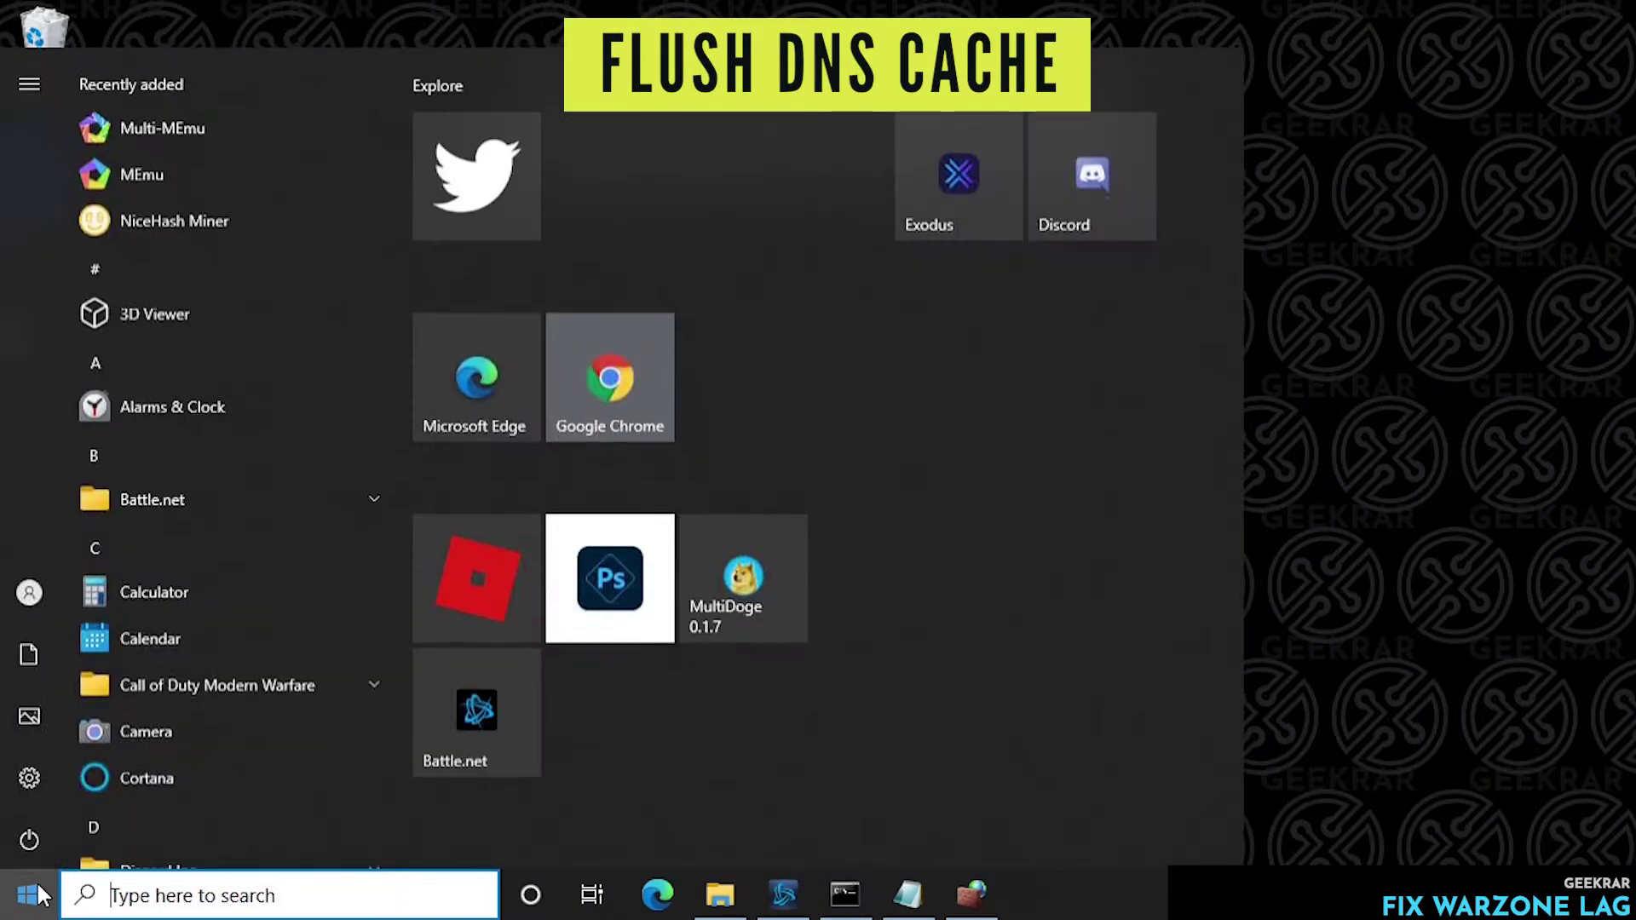
{"action": "type", "text": "cmd"}
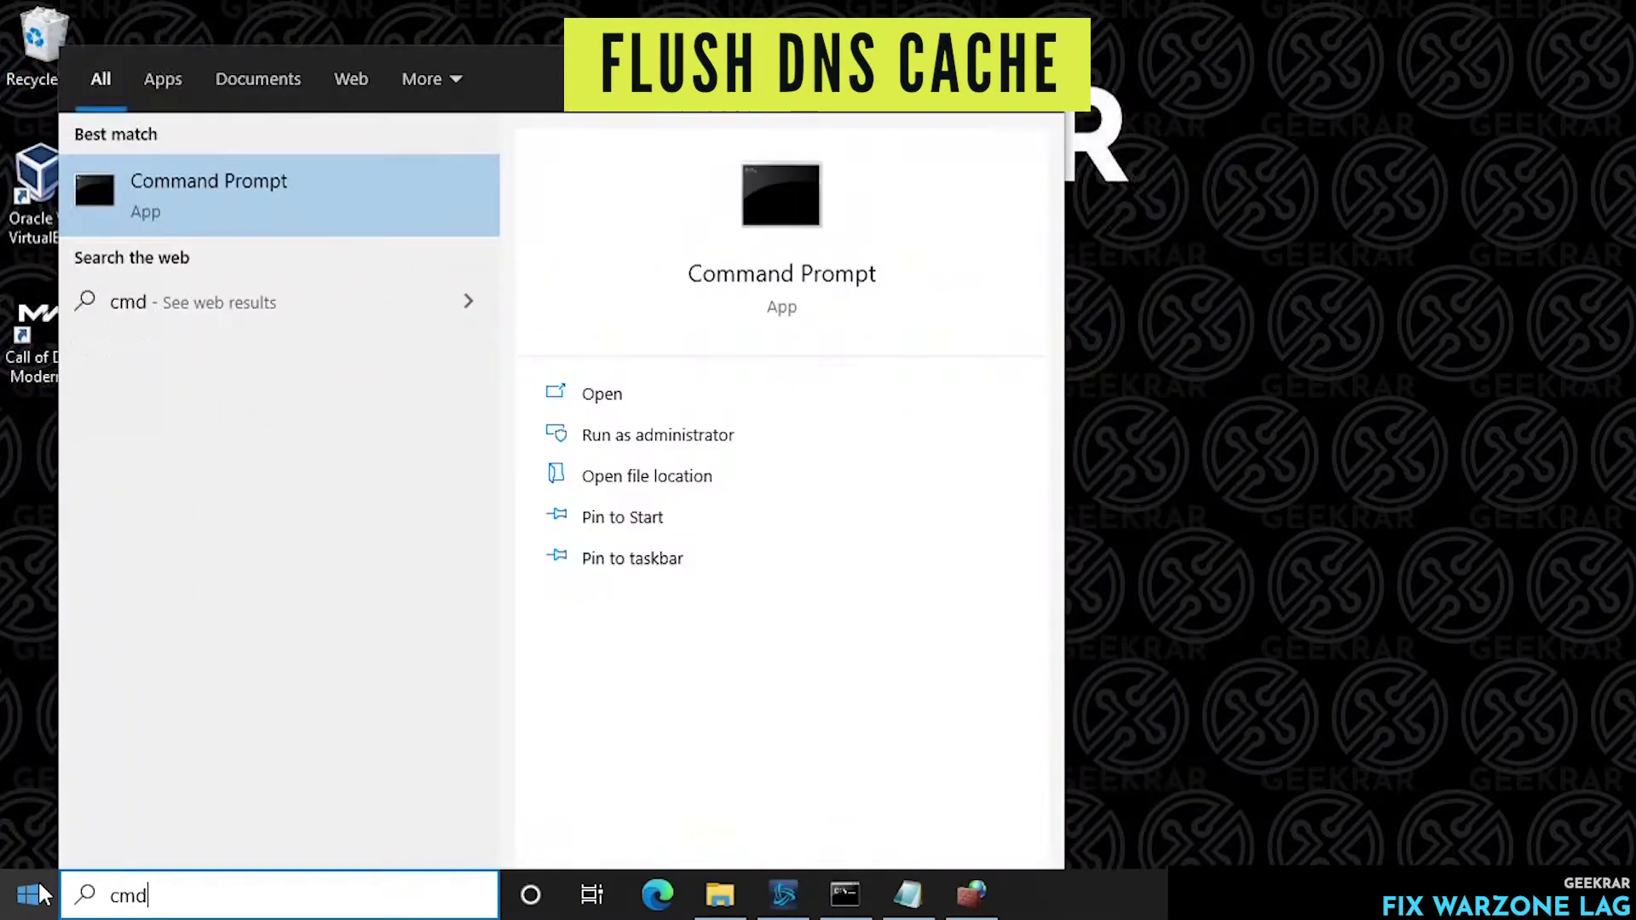
{"action": "right_click", "coordinate": [330, 187]}
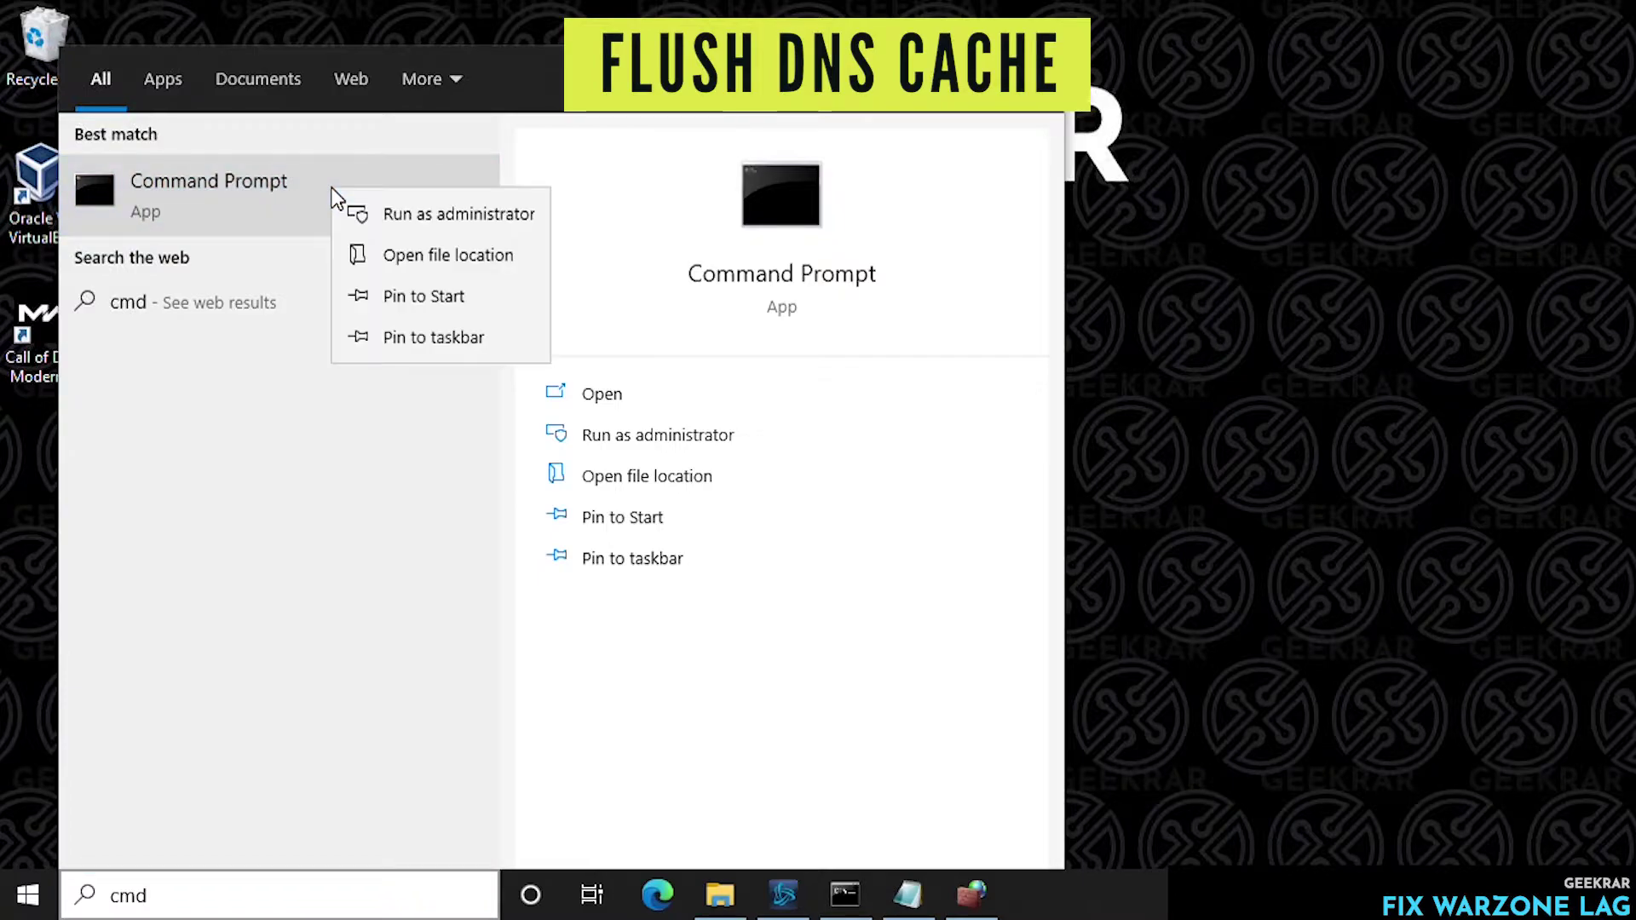
{"action": "left_click", "coordinate": [406, 210]}
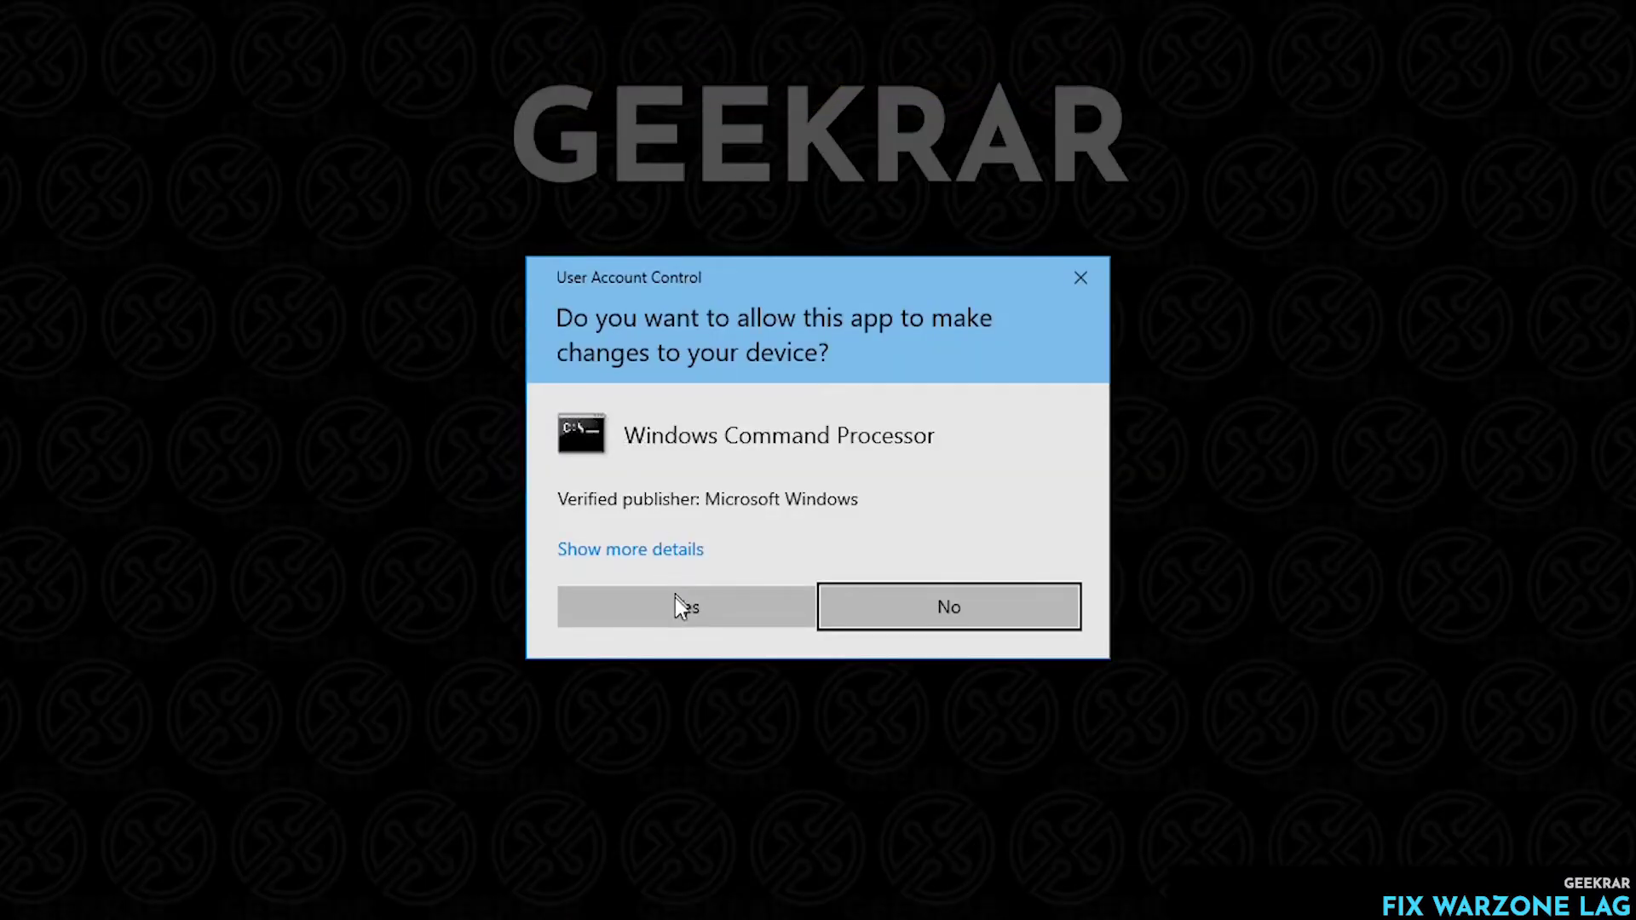
{"action": "left_click", "coordinate": [680, 610]}
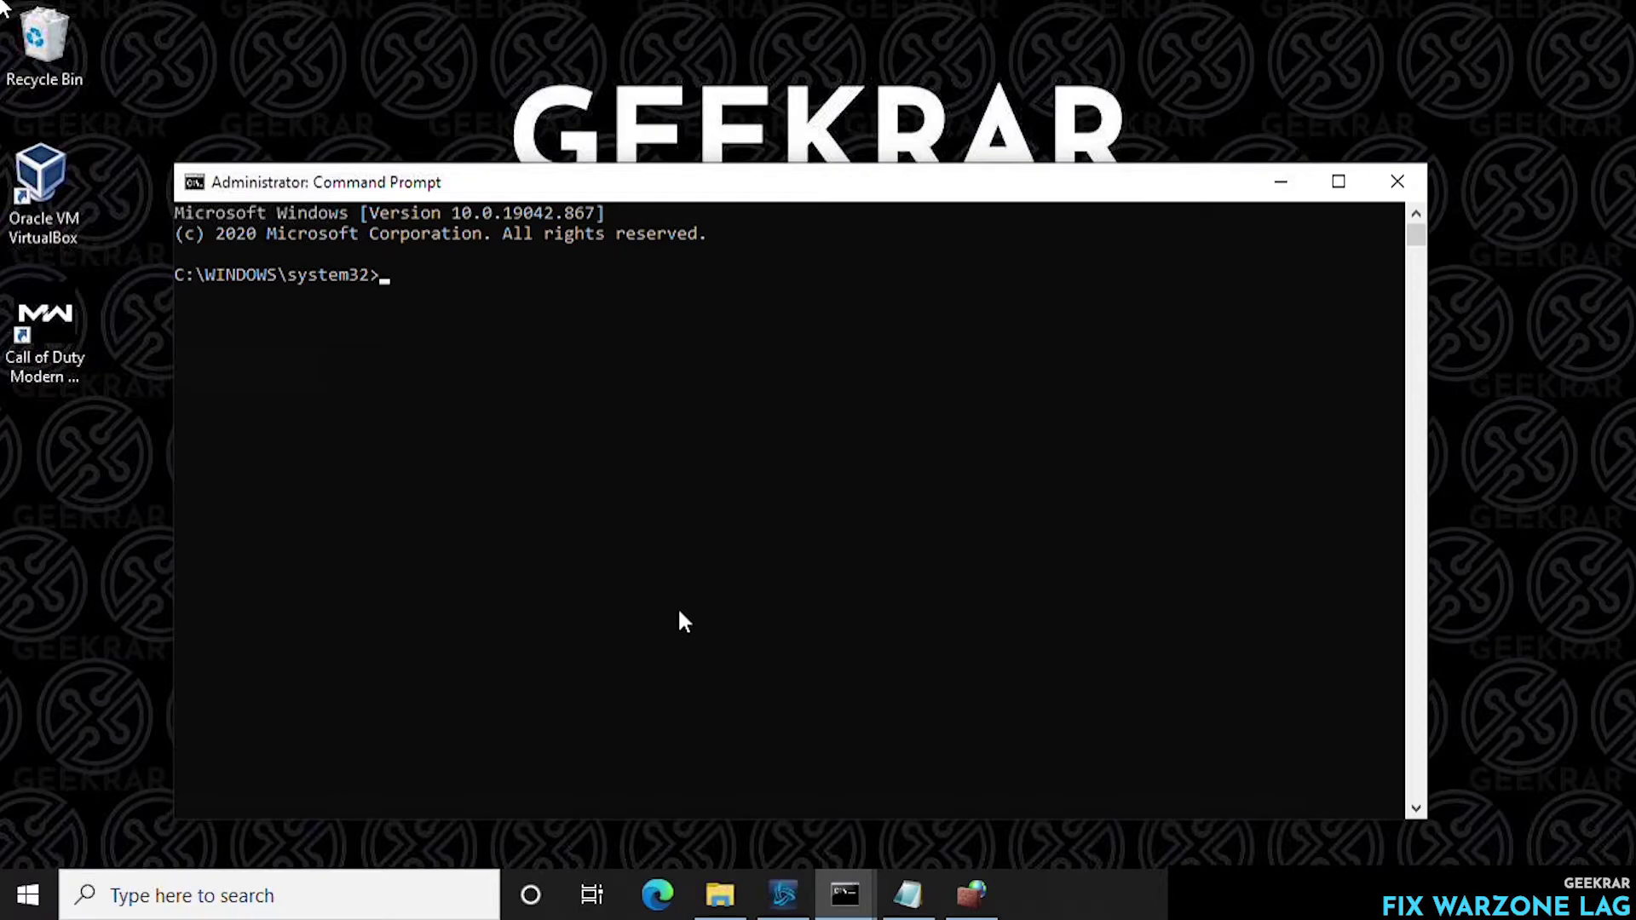
Flush the DNS resolver cache with ipconfig /flushdns and close the console.
{"action": "type", "text": "ipcon"}
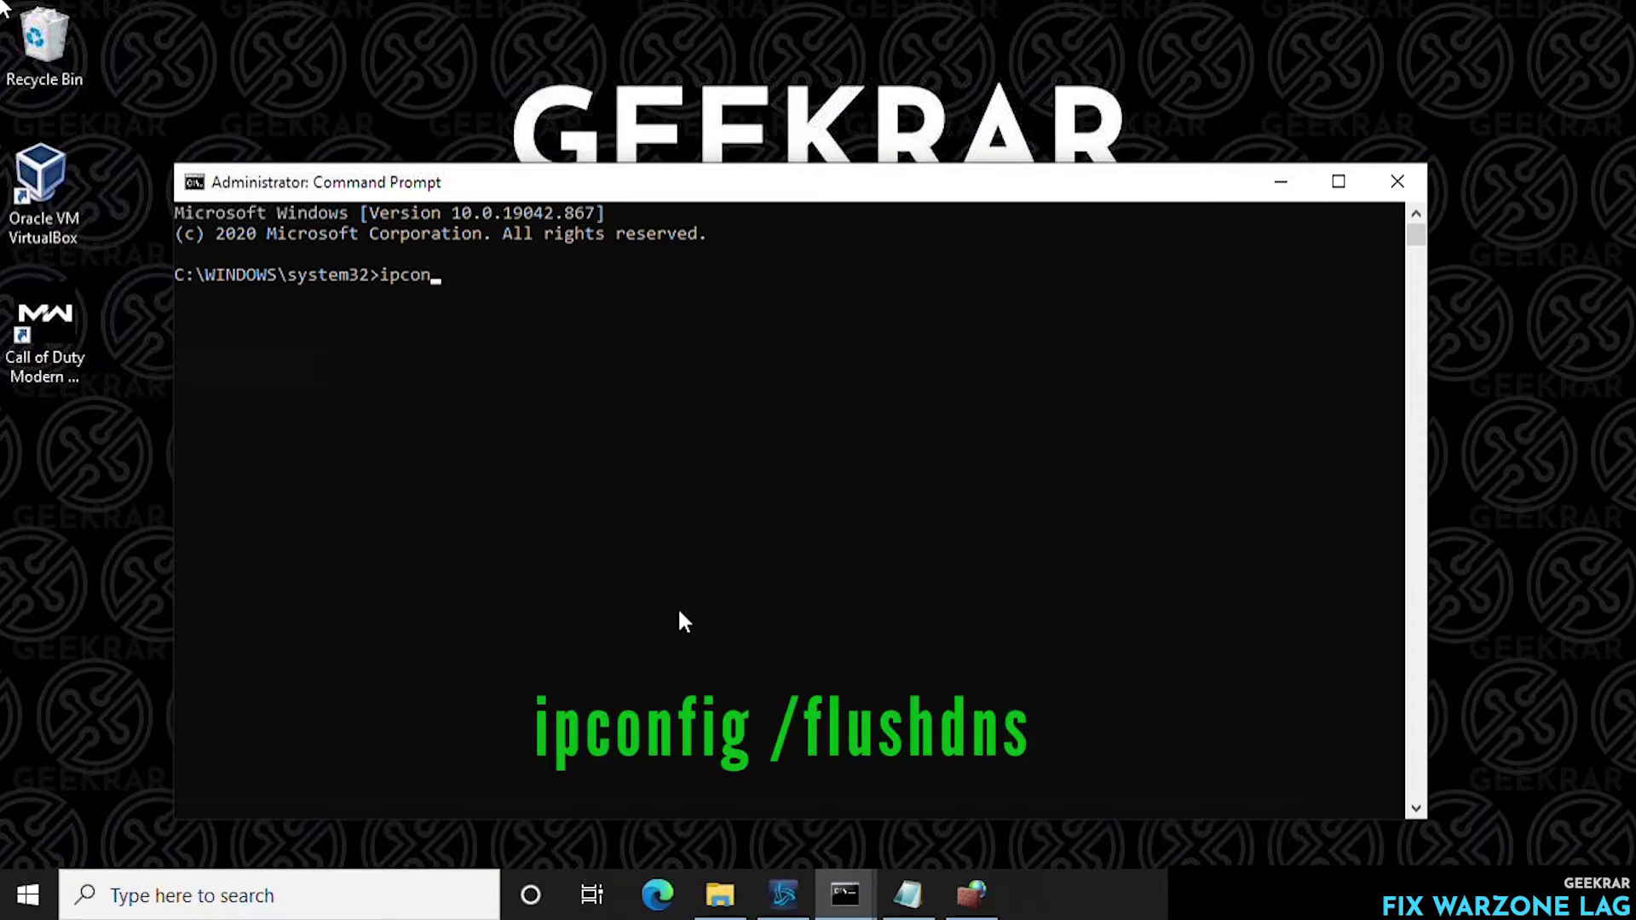
{"action": "type", "text": "fig /"}
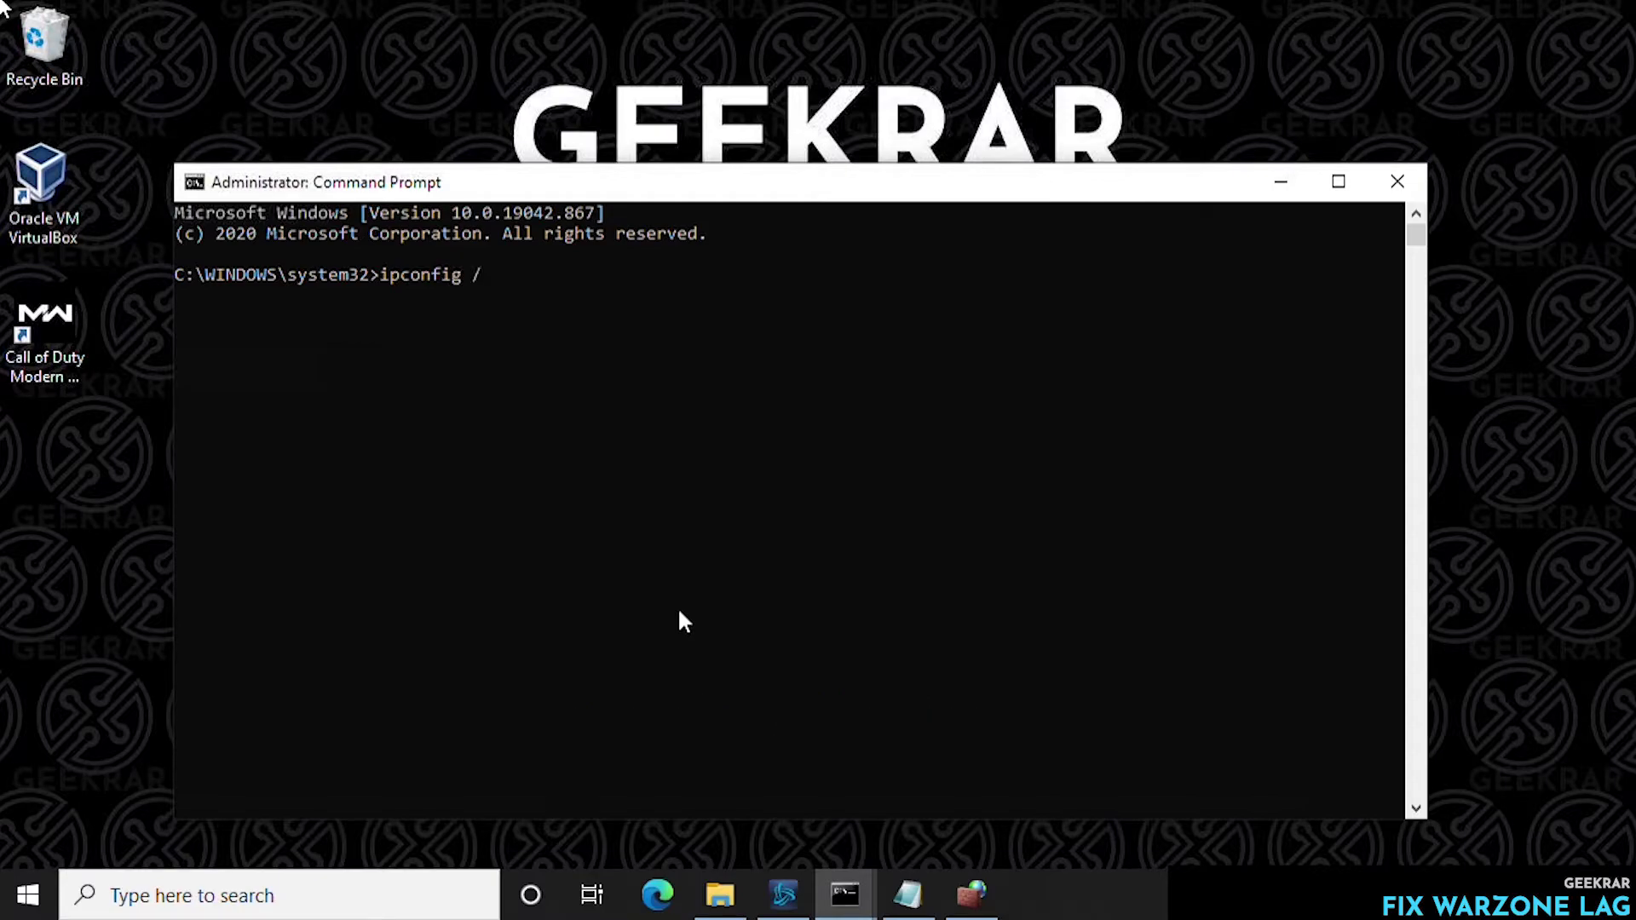
{"action": "type", "text": "flushdns"}
{"action": "key", "text": "Return"}
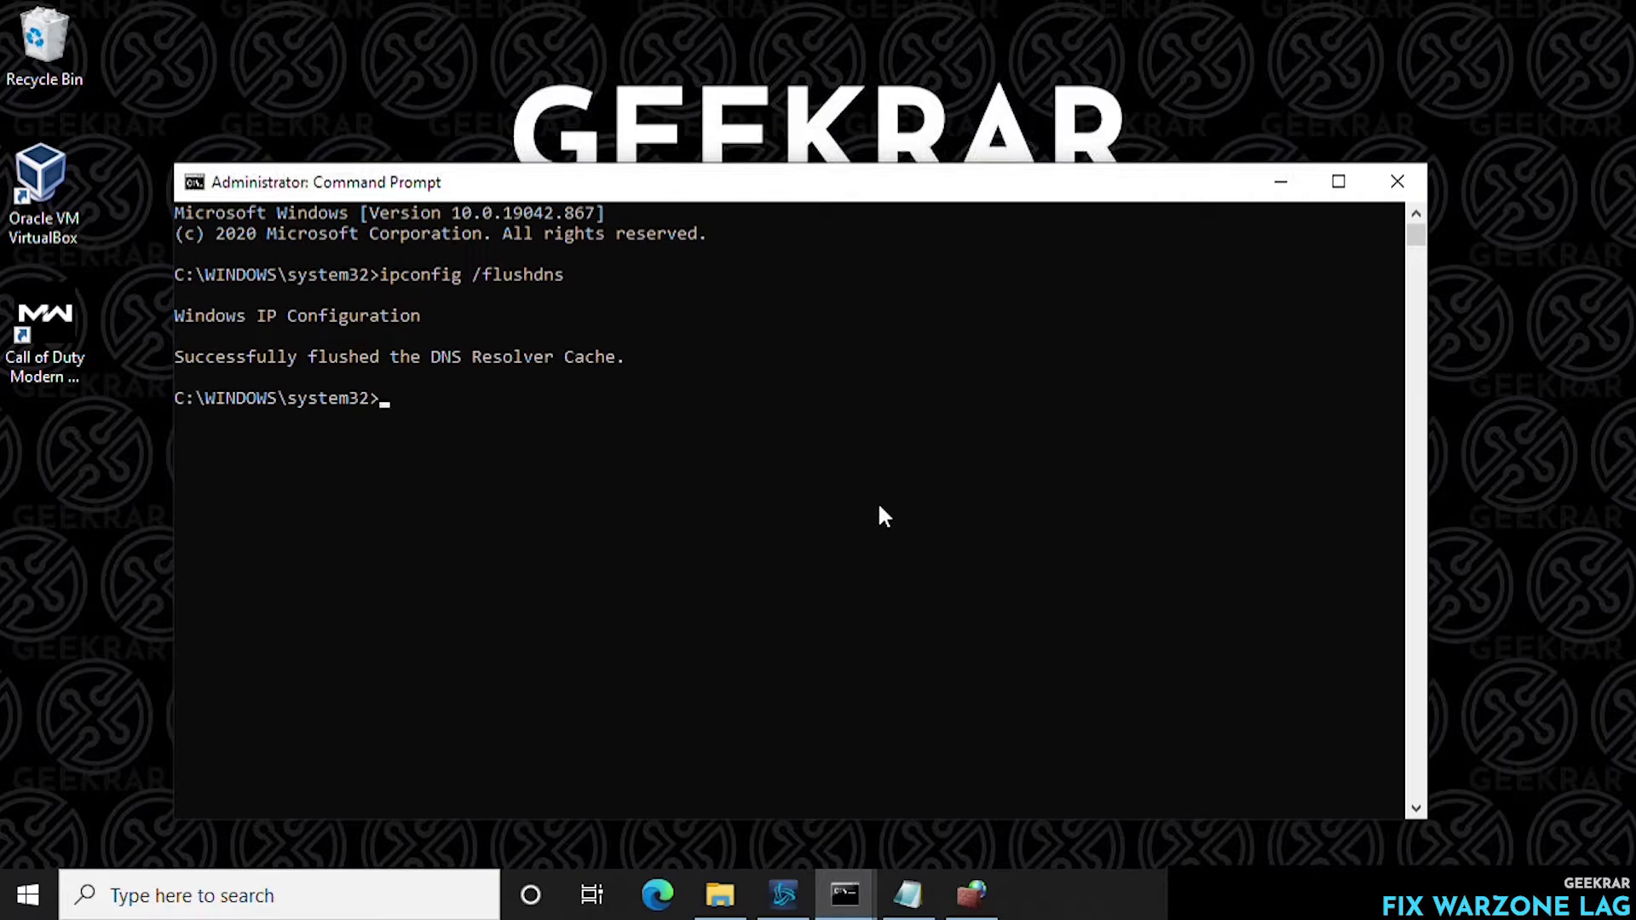
{"action": "left_click", "coordinate": [1408, 184]}
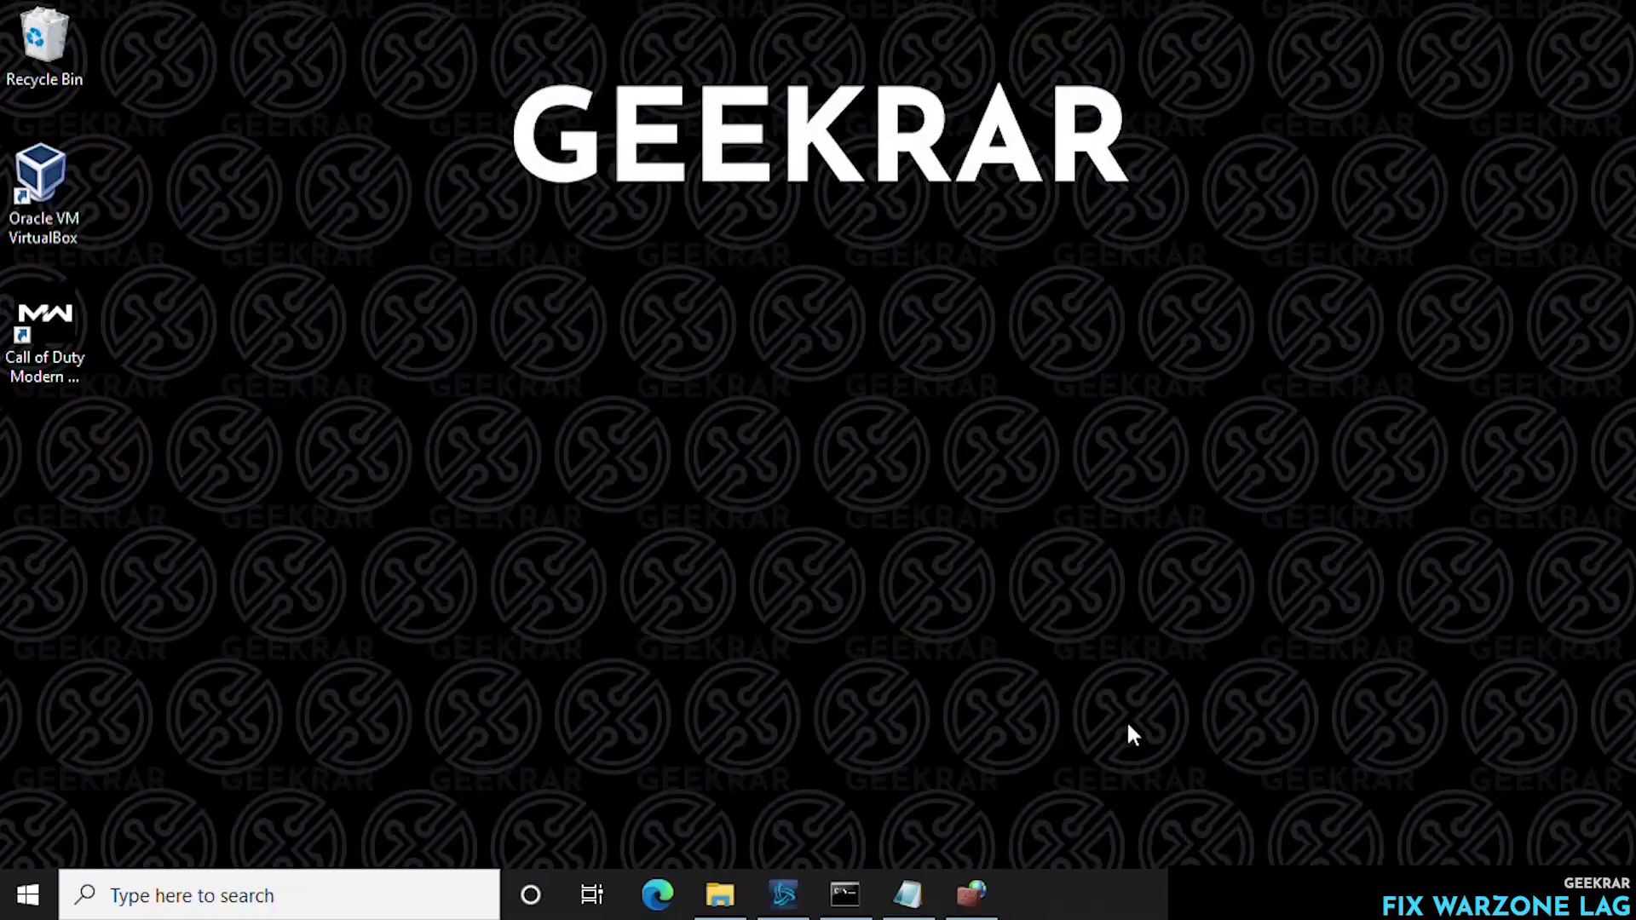
Open a new Command Prompt and move it up and left beside the DNS notes.
{"action": "left_click", "coordinate": [908, 893]}
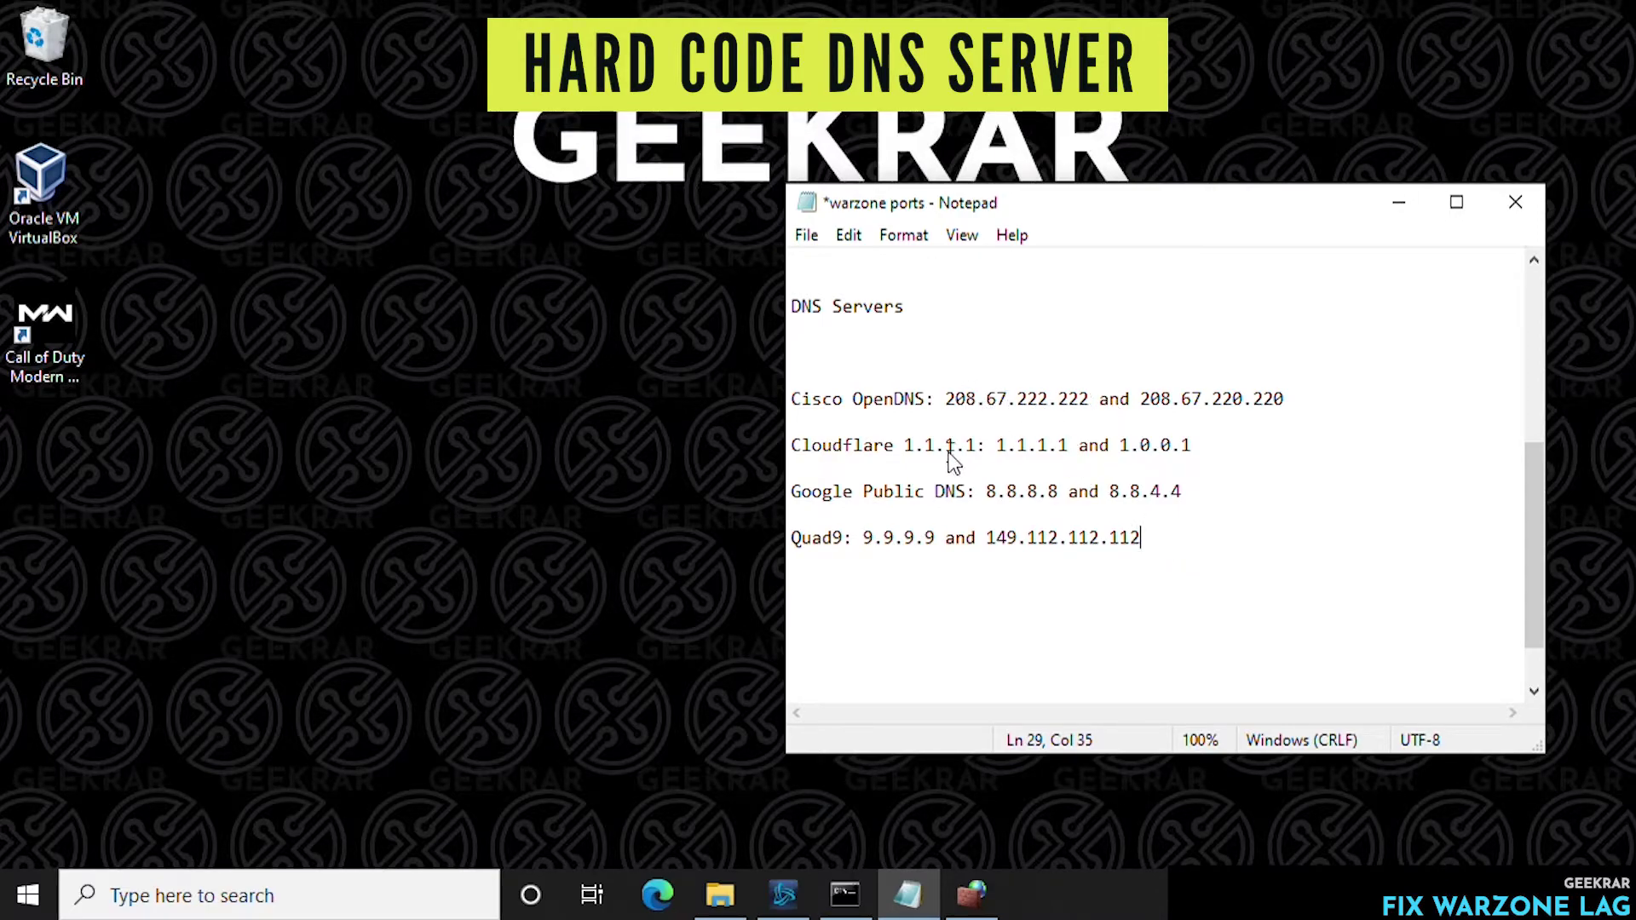
{"action": "left_click", "coordinate": [28, 894]}
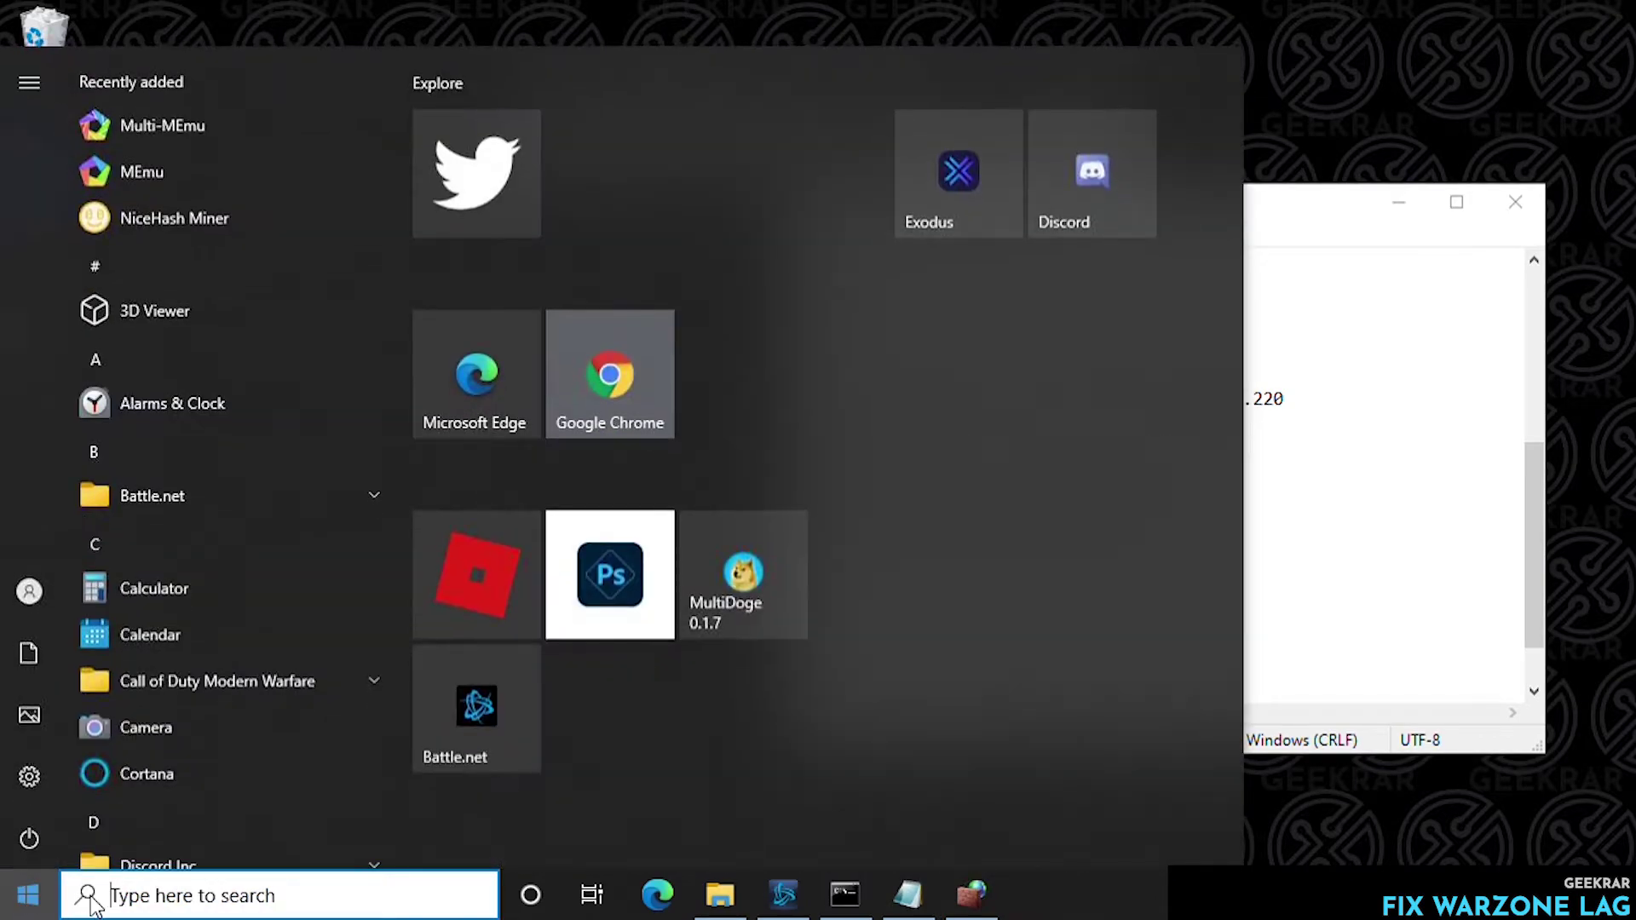
{"action": "type", "text": "cmd"}
{"action": "key", "text": "Return"}
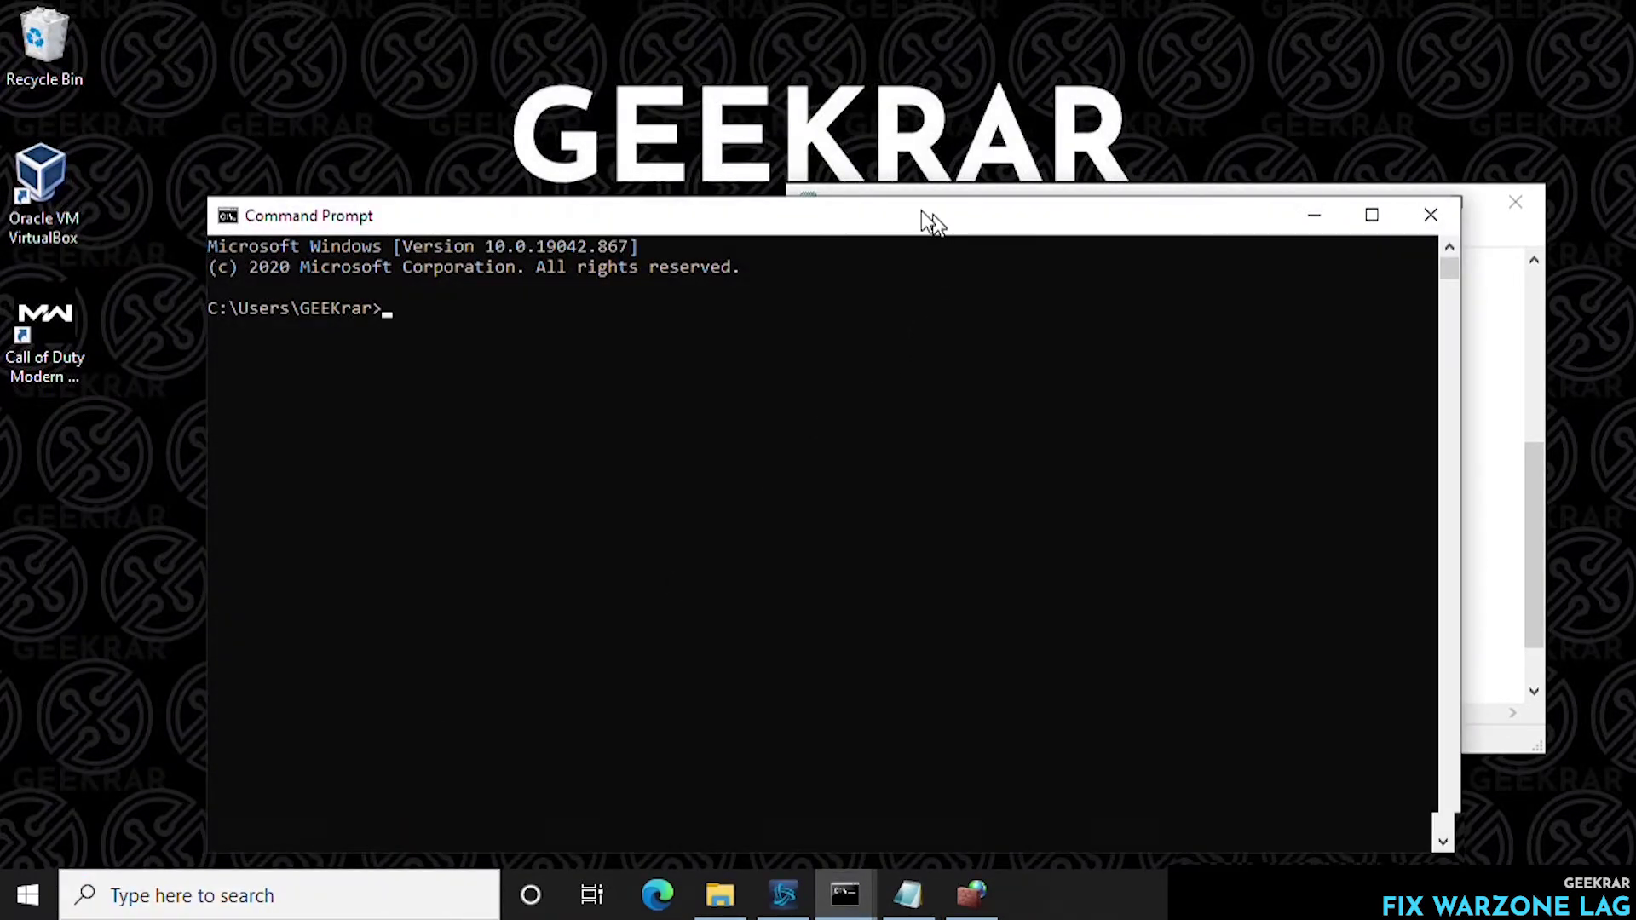
{"action": "left_click_drag", "start_coordinate": [923, 216], "coordinate": [769, 116]}
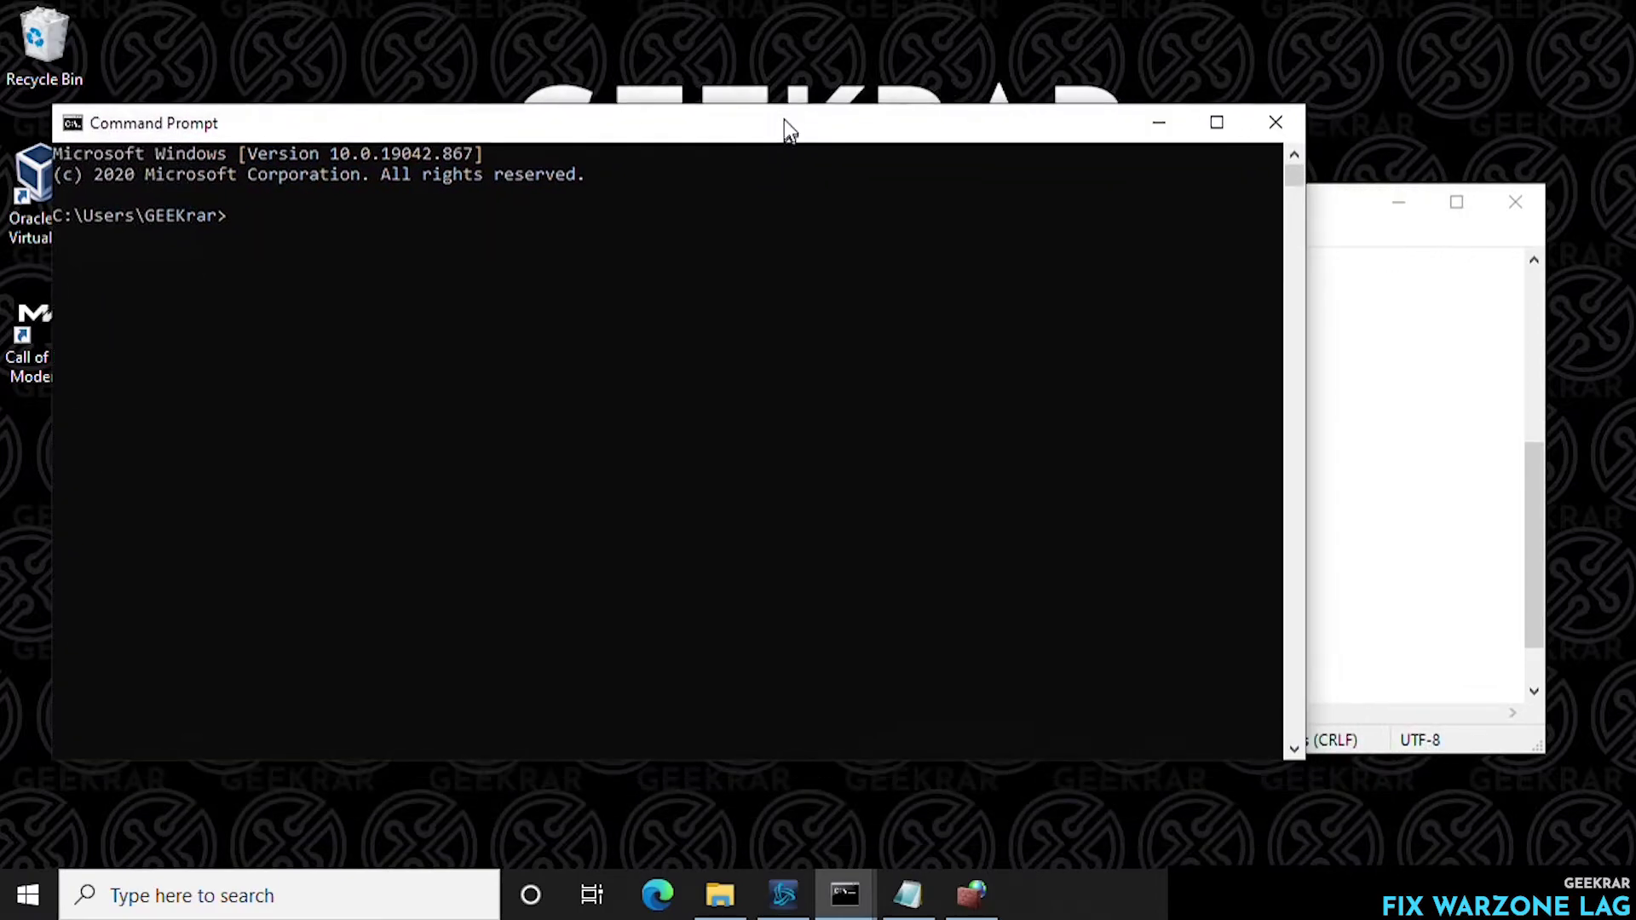
Ping the Cisco OpenDNS server 208.67.222.222 copied from the notes.
{"action": "left_click", "coordinate": [1356, 204]}
{"action": "left_click_drag", "start_coordinate": [1131, 400], "coordinate": [986, 401]}
{"action": "right_click", "coordinate": [989, 393]}
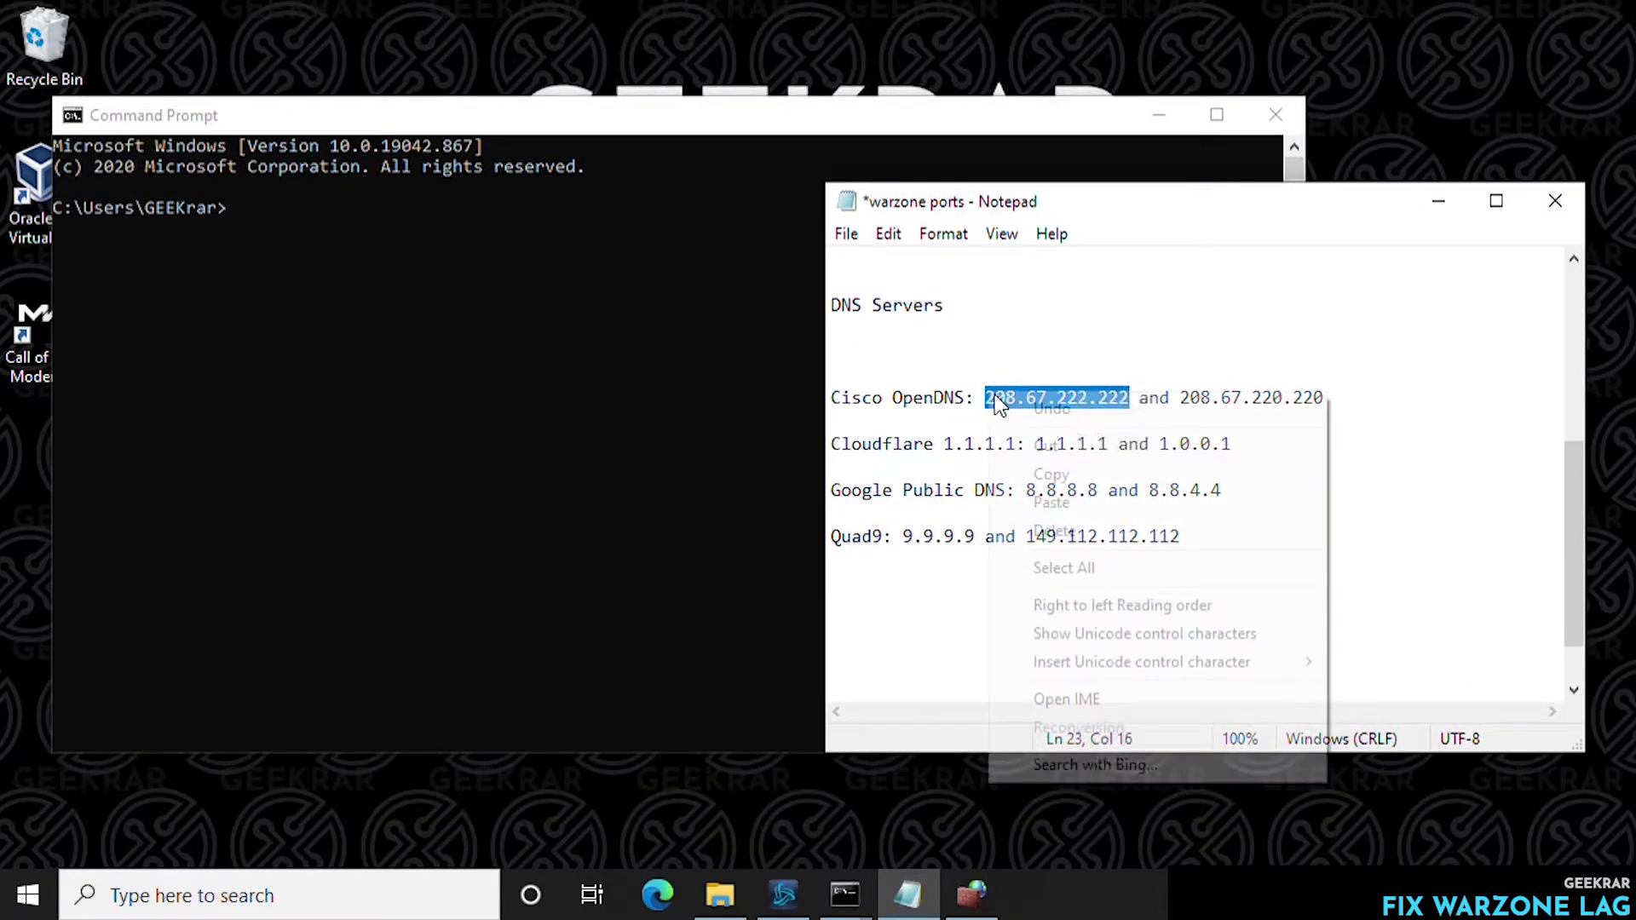
{"action": "left_click", "coordinate": [1056, 474]}
{"action": "left_click", "coordinate": [473, 284]}
{"action": "type", "text": "ping"}
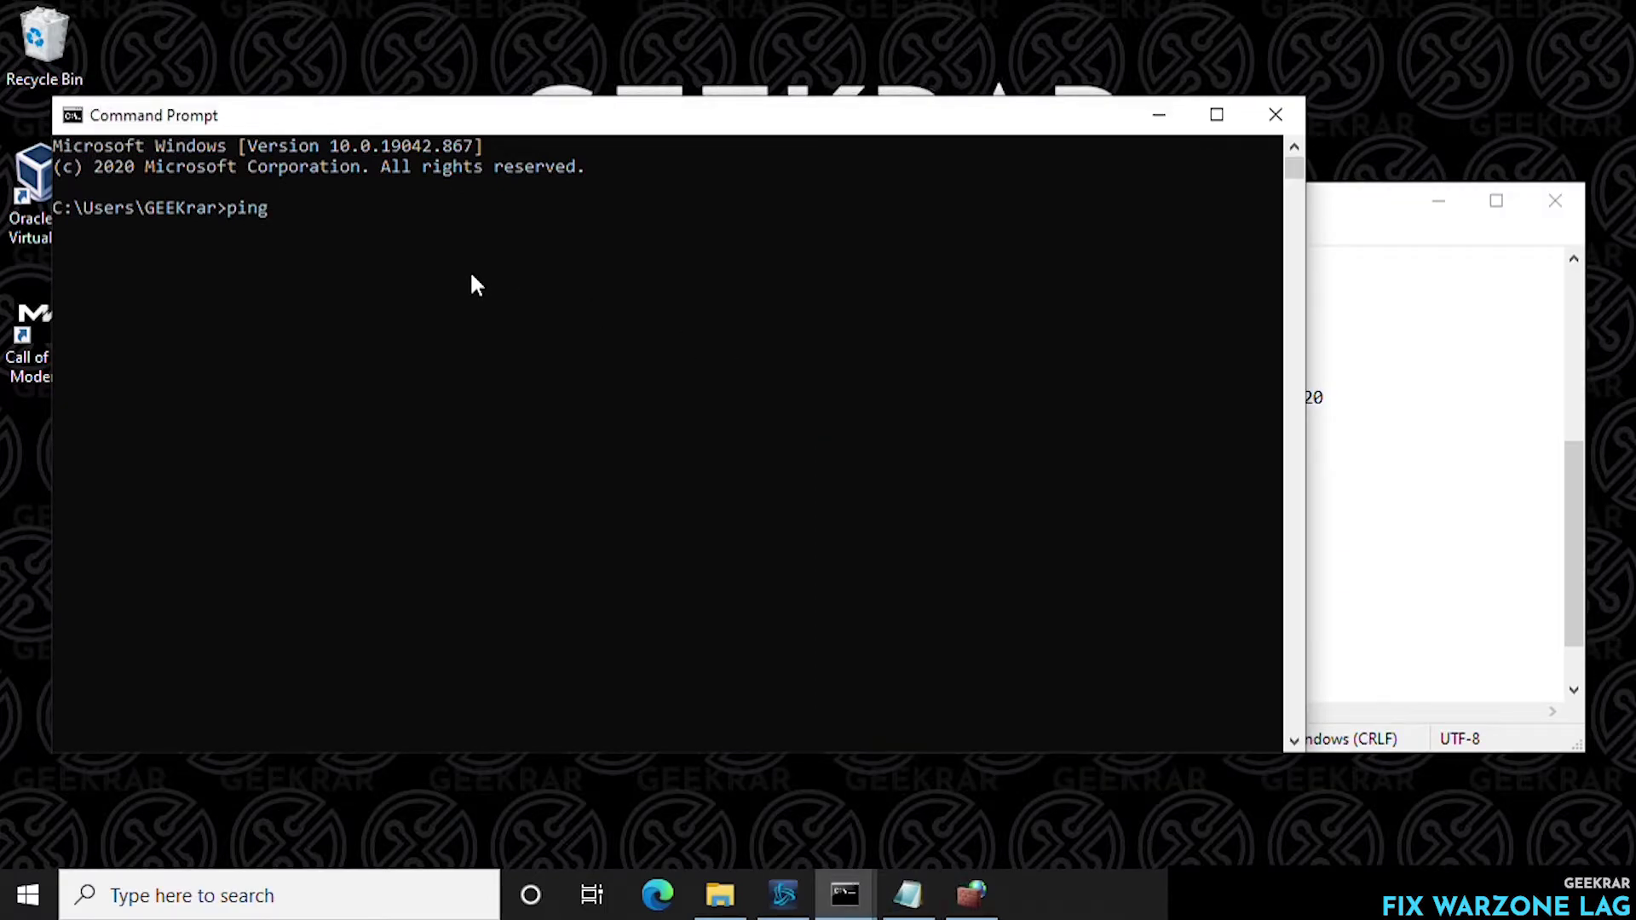
{"action": "key", "text": "ctrl+v"}
{"action": "key", "text": "Return"}
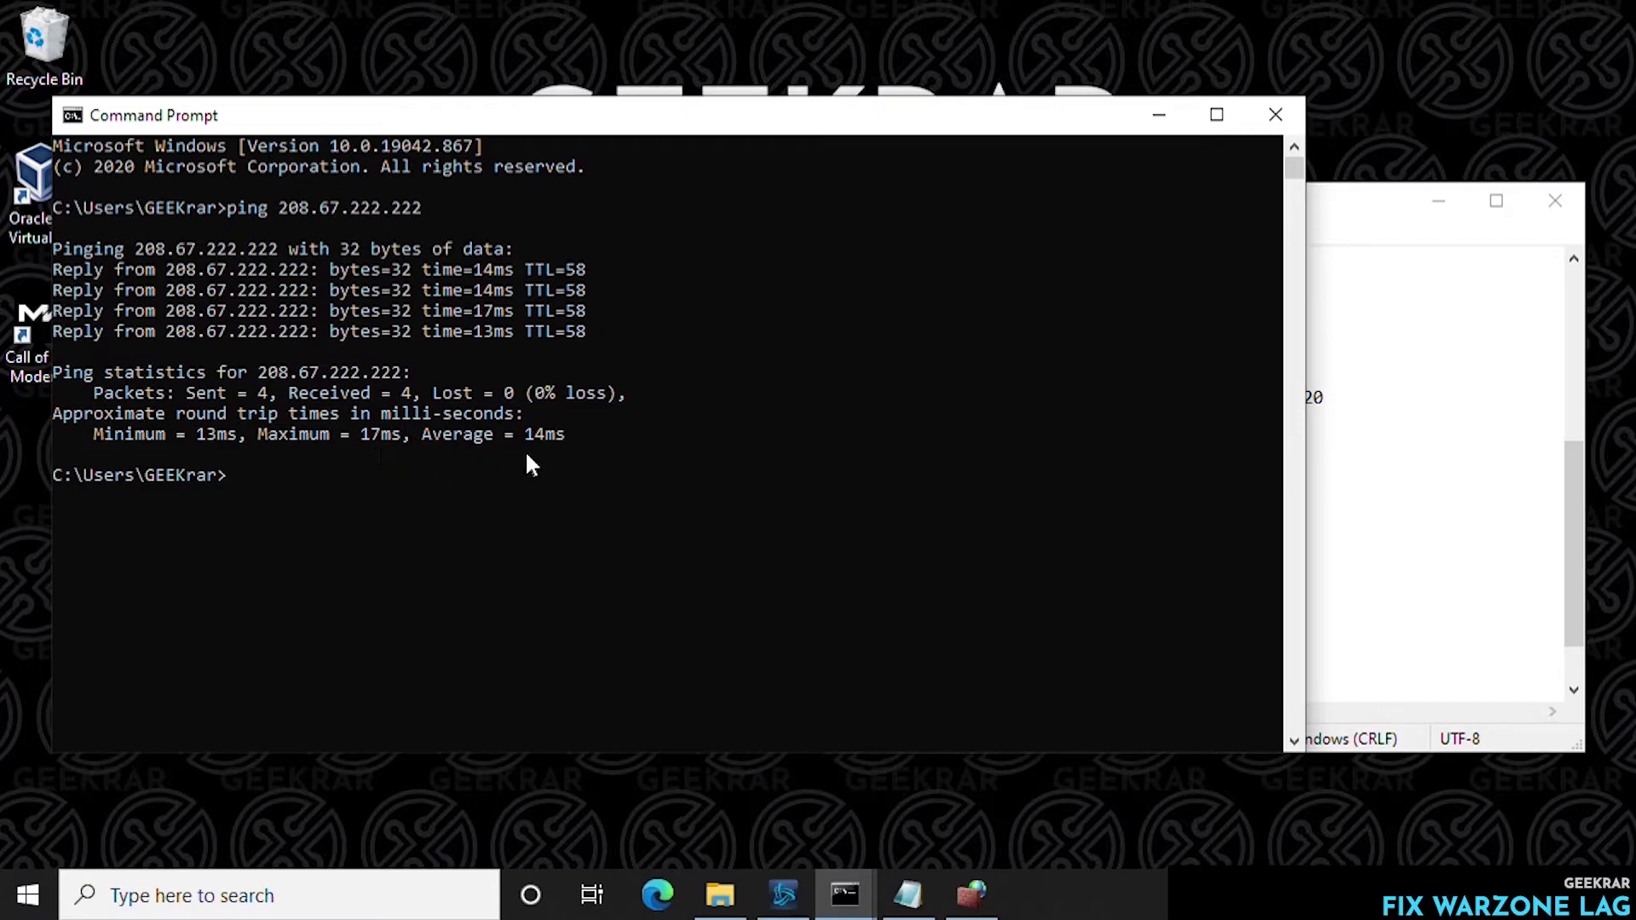
Ping the Cloudflare DNS server 1.1.1.1 copied from the notes.
{"action": "left_click", "coordinate": [1504, 441]}
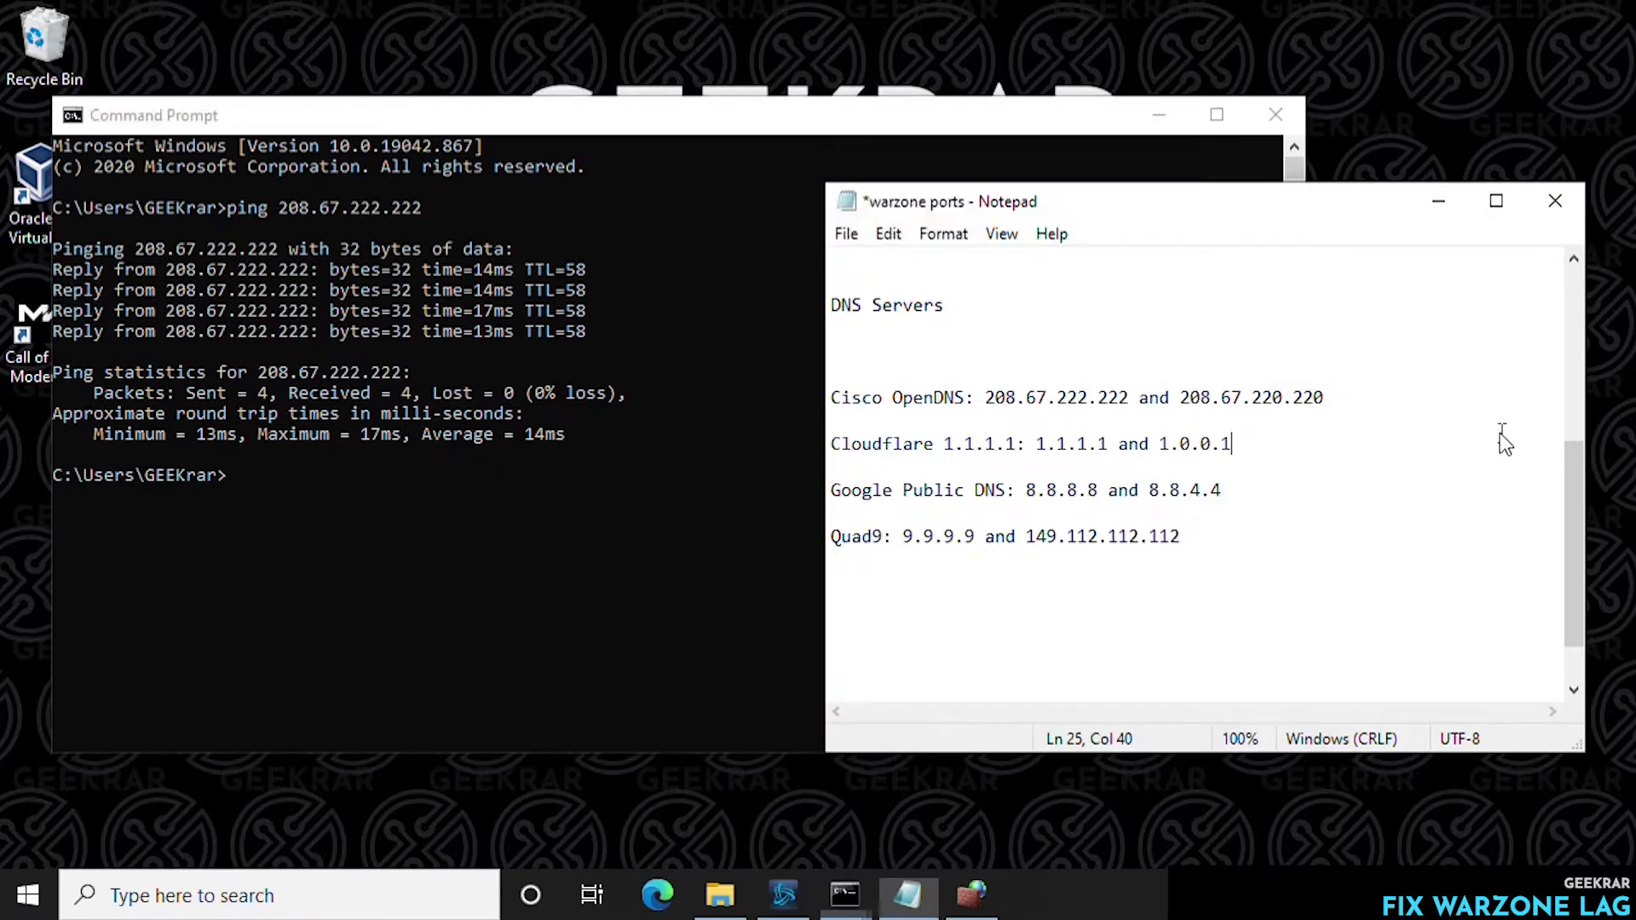
{"action": "left_click_drag", "start_coordinate": [1015, 444], "coordinate": [942, 447]}
{"action": "right_click", "coordinate": [959, 451]}
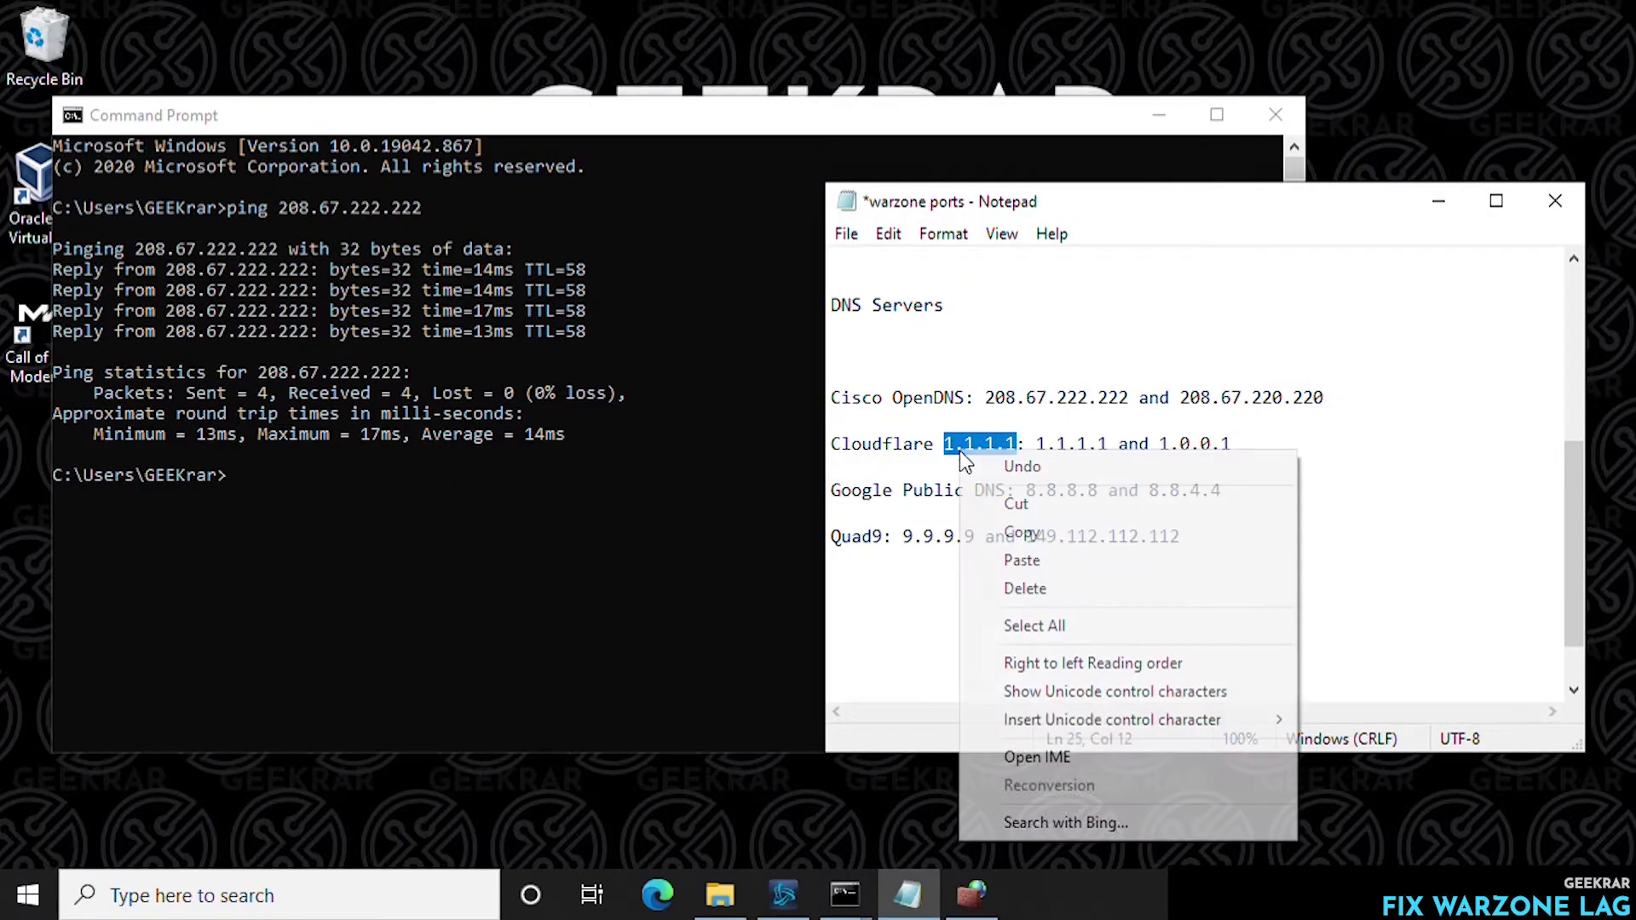
{"action": "left_click", "coordinate": [1021, 533]}
{"action": "left_click", "coordinate": [331, 514]}
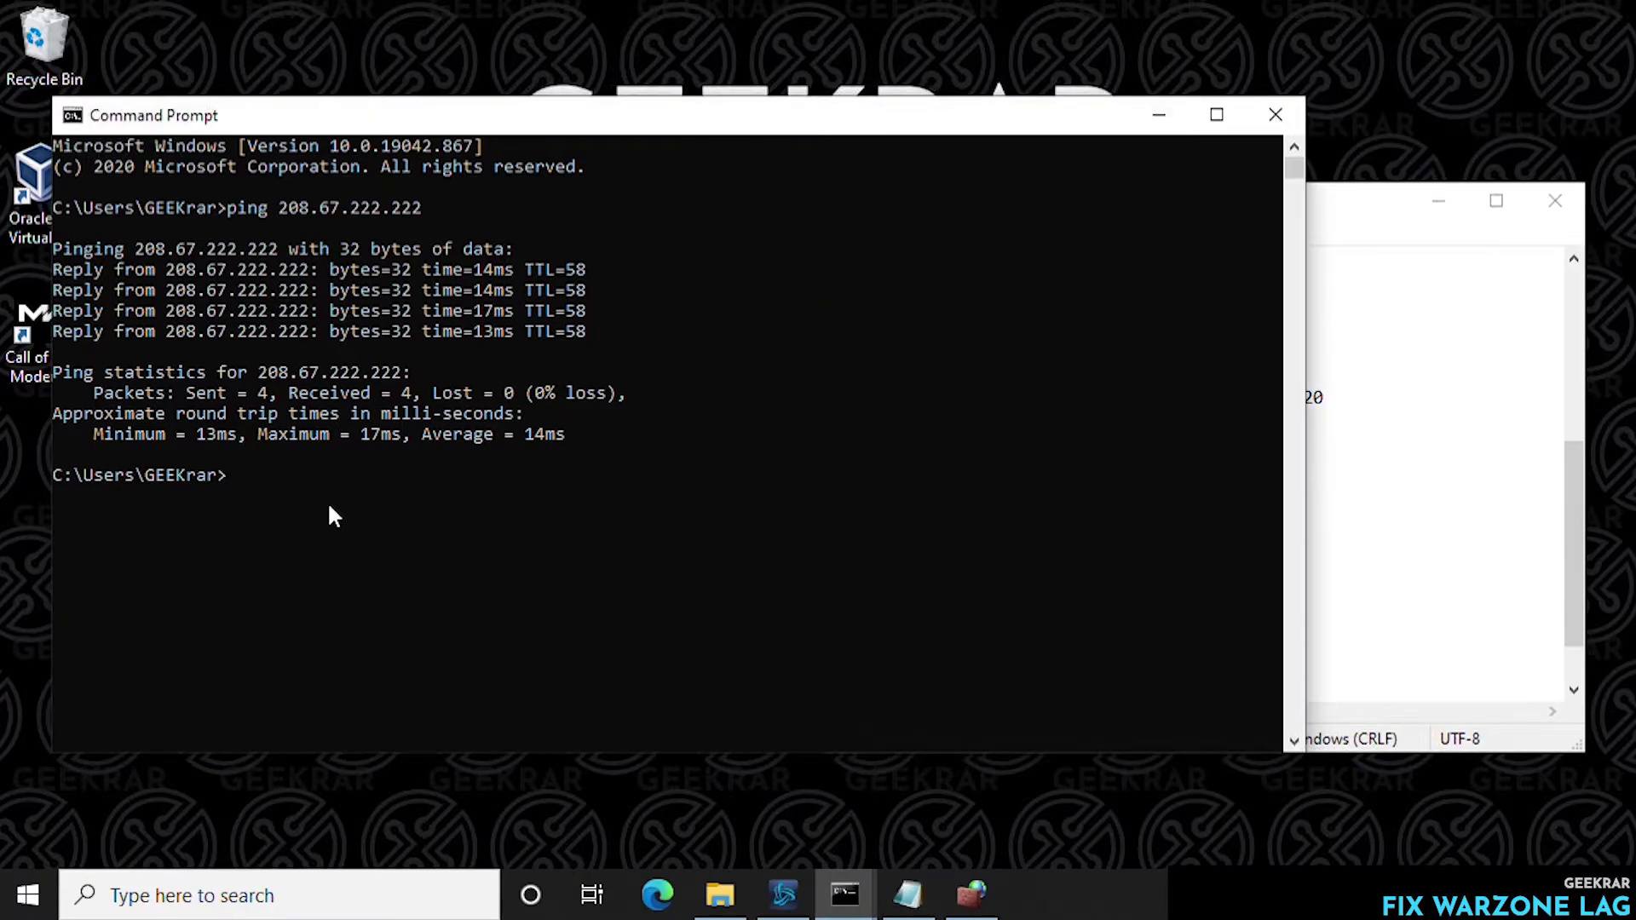
{"action": "type", "text": "ping 1.1.1.1"}
{"action": "key", "text": "Return"}
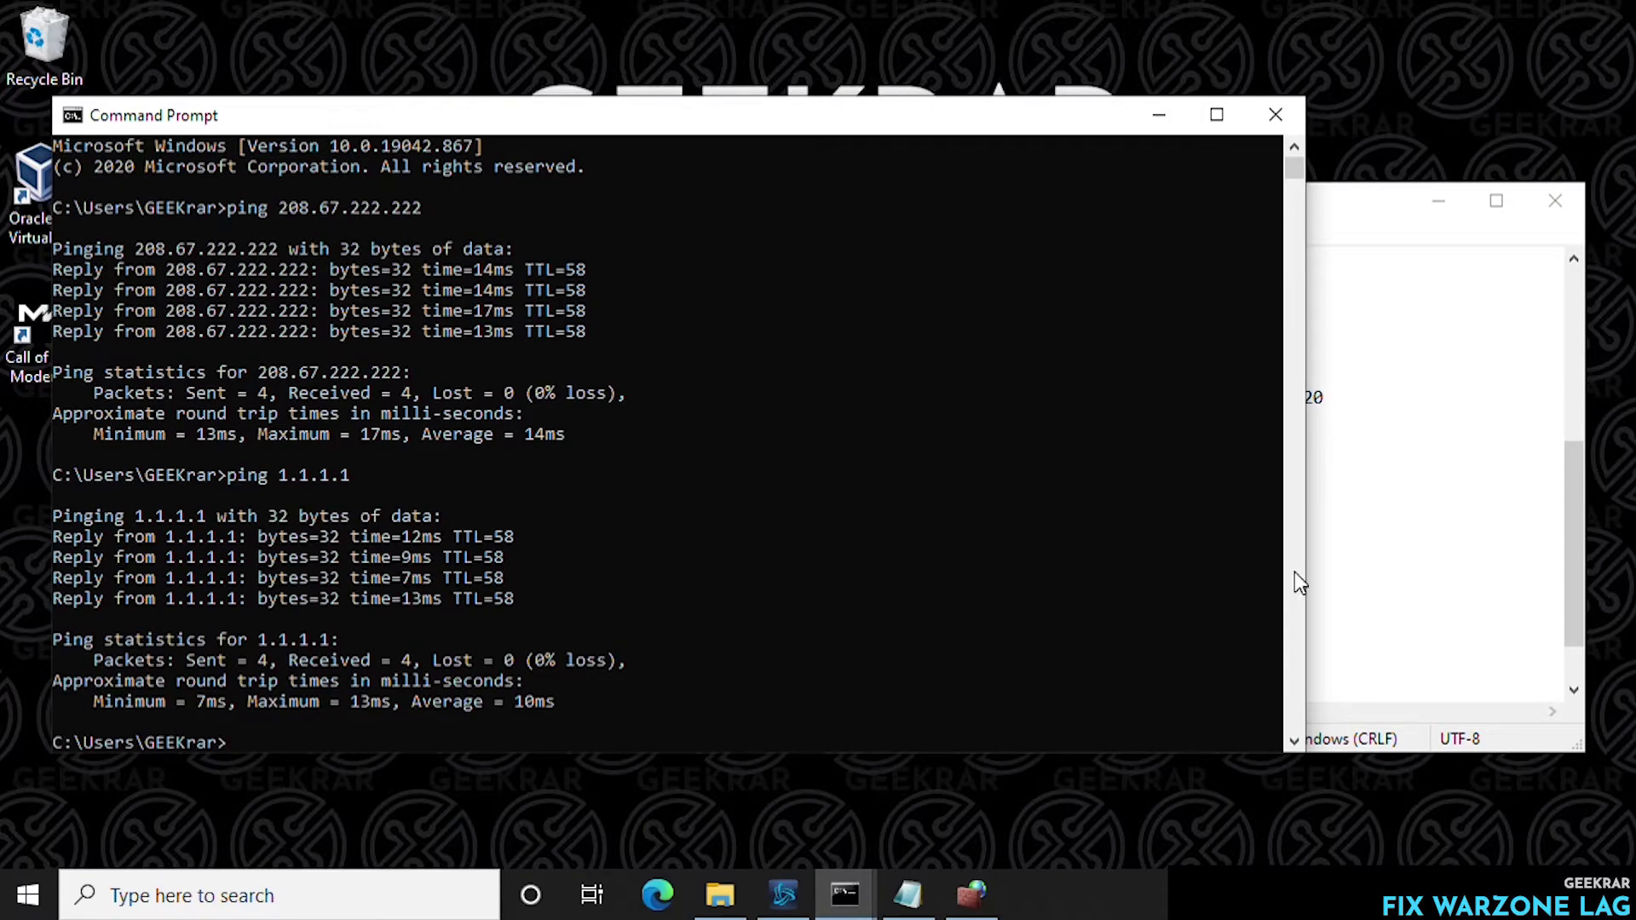
Ping the Google DNS server 8.8.8.8 copied from the notes.
{"action": "left_click", "coordinate": [1389, 583]}
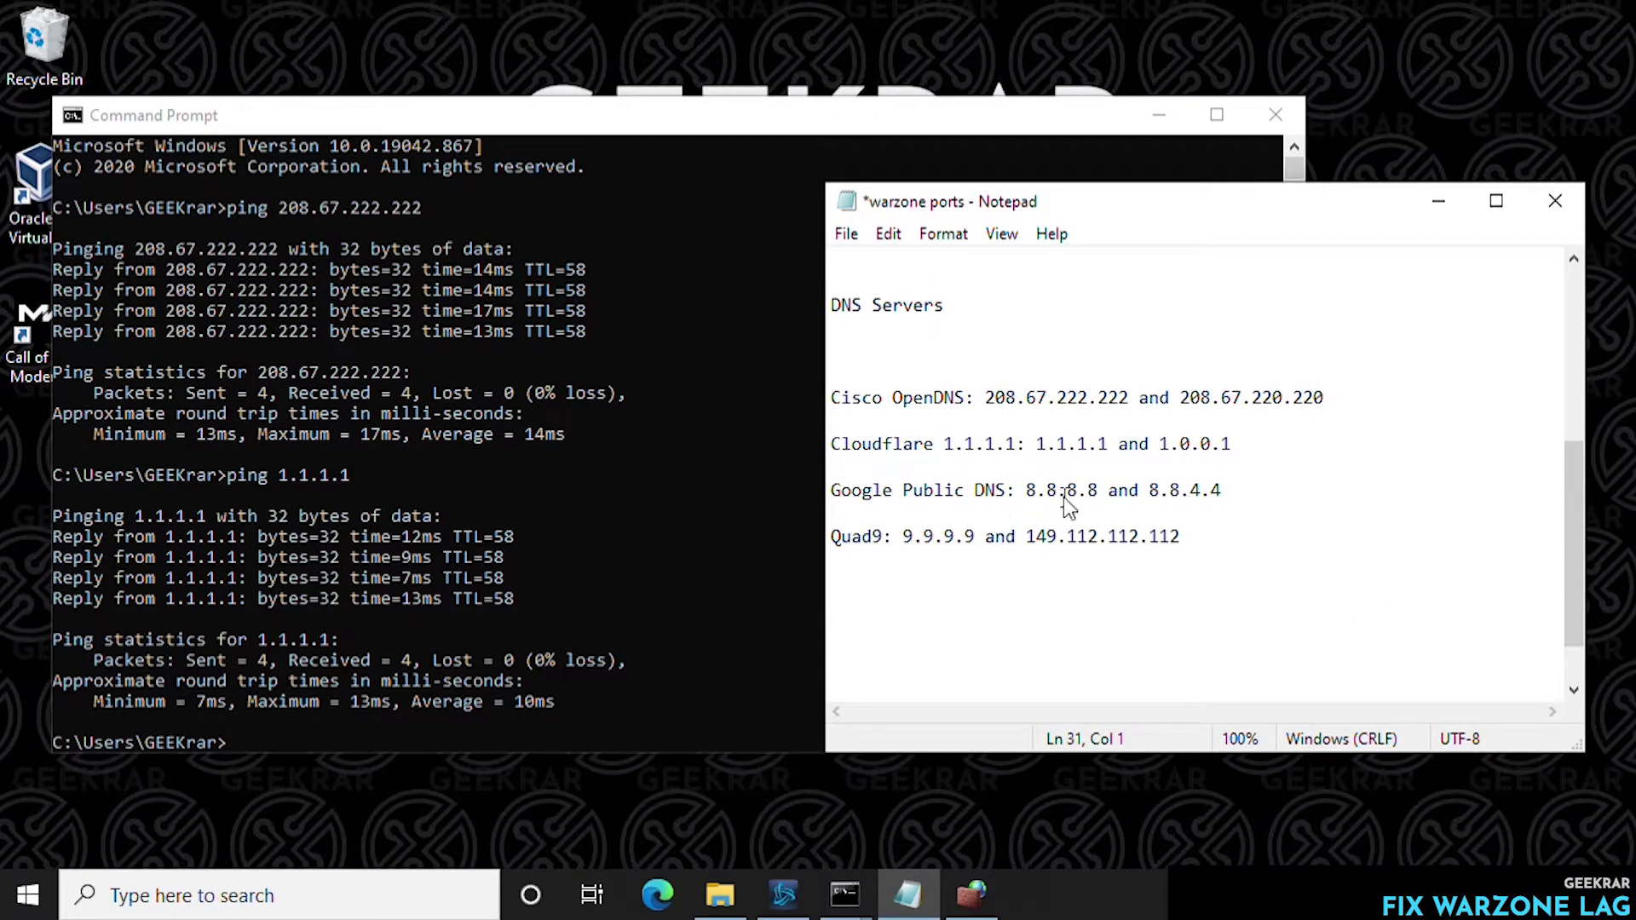
{"action": "left_click_drag", "start_coordinate": [1099, 492], "coordinate": [1029, 496]}
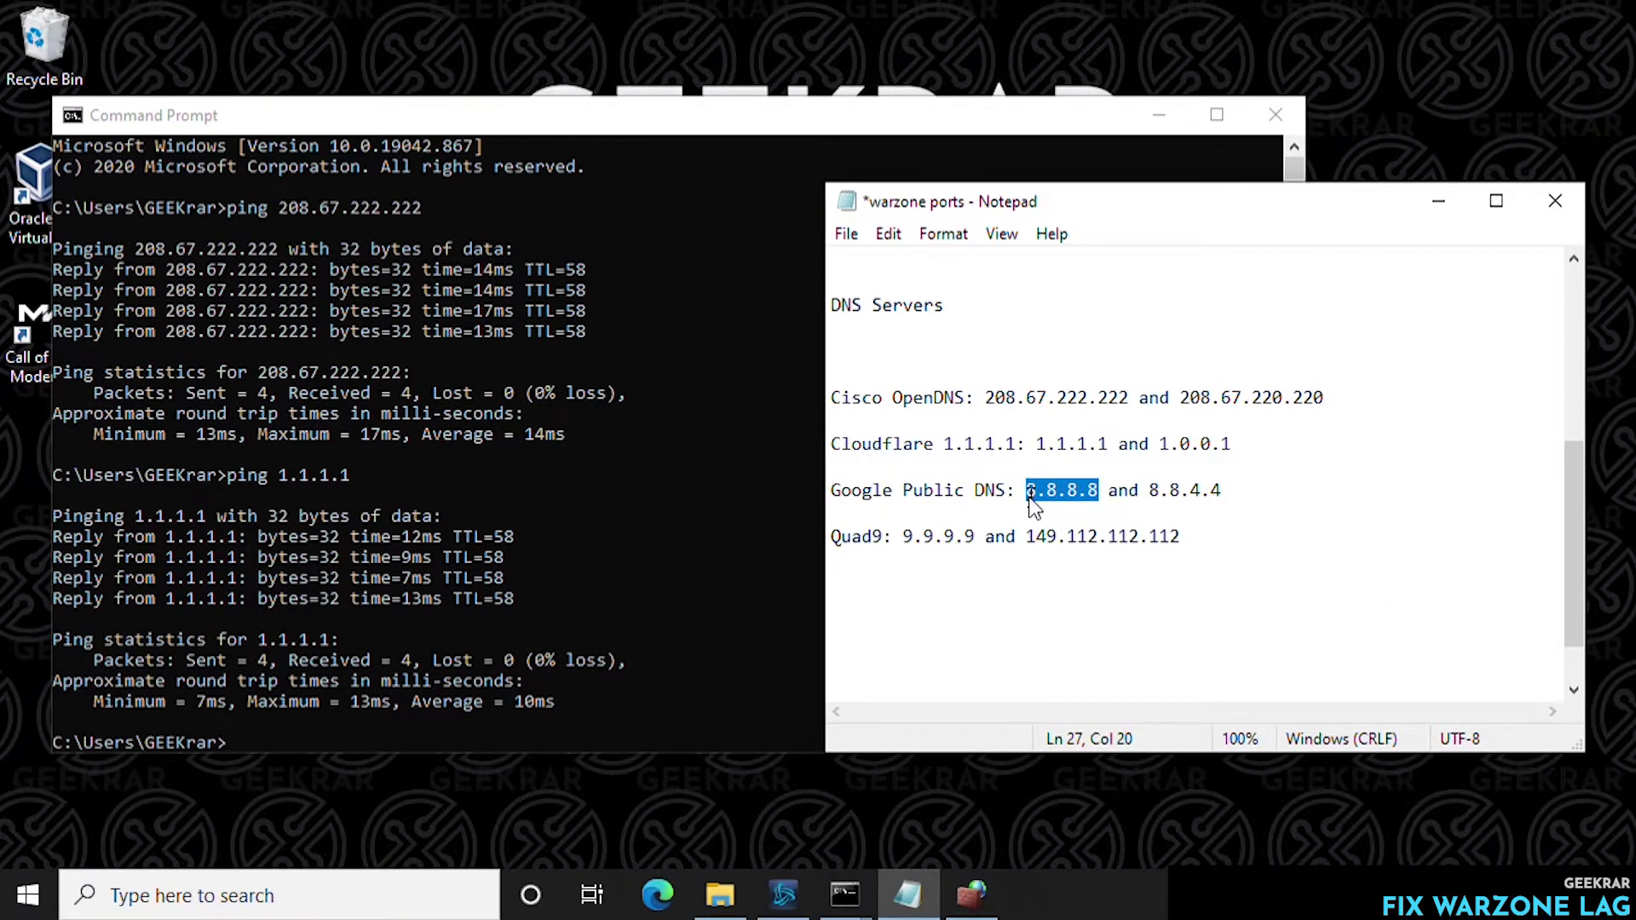
{"action": "right_click", "coordinate": [1032, 503]}
{"action": "left_click", "coordinate": [1093, 155]}
{"action": "left_click", "coordinate": [435, 708]}
{"action": "type", "text": "p"}
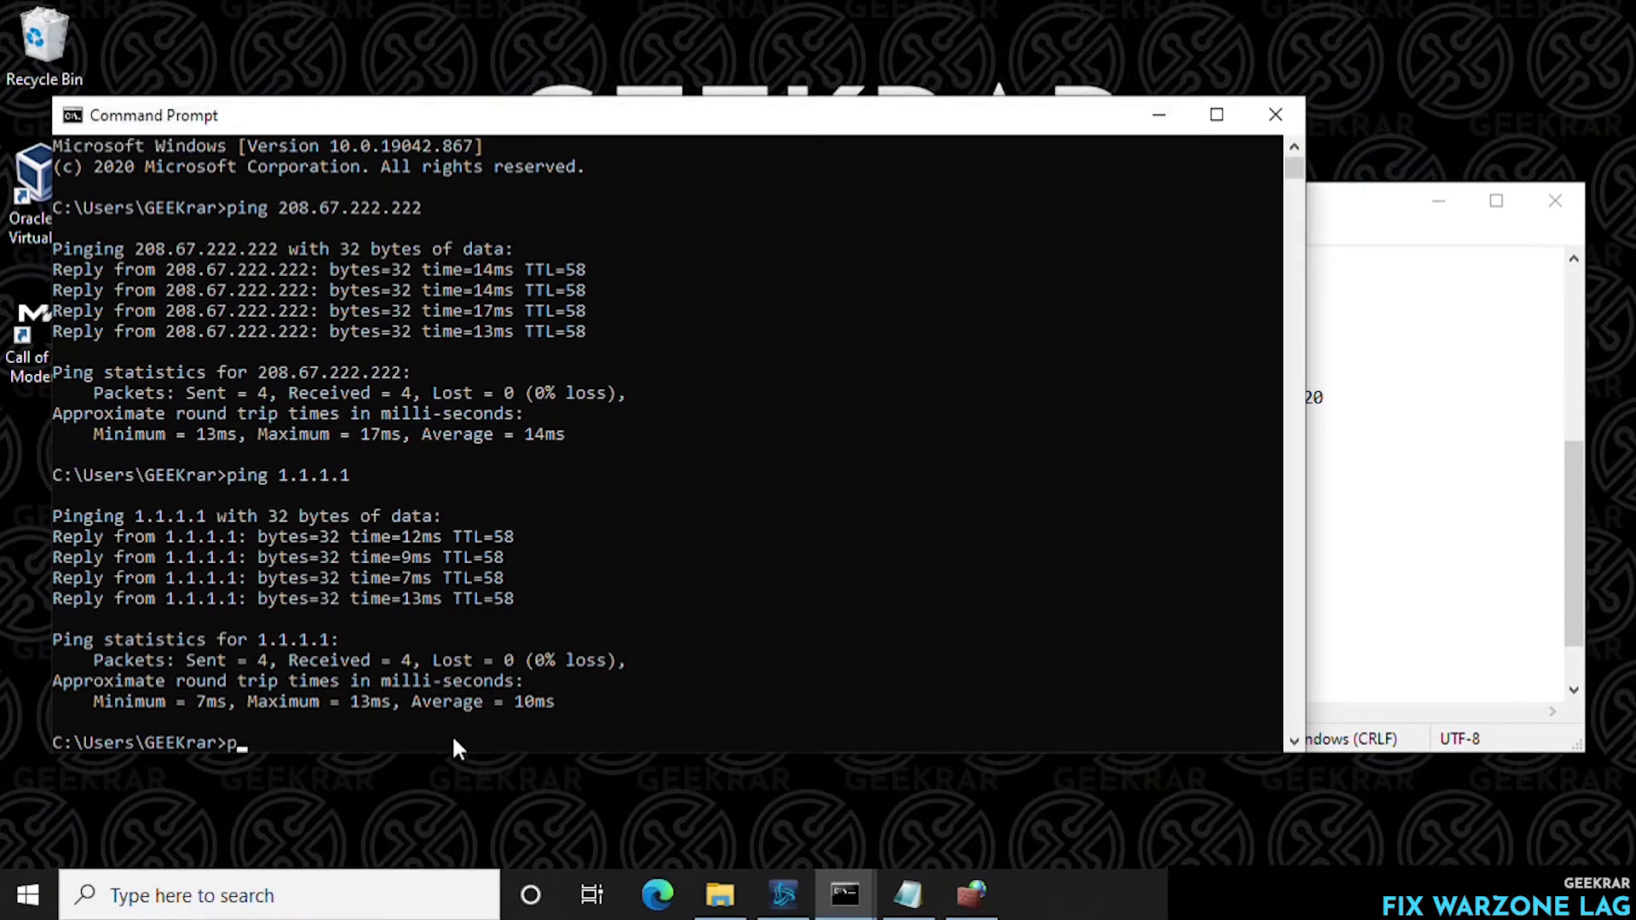
{"action": "type", "text": "ing"}
{"action": "key", "text": "ctrl+v"}
{"action": "key", "text": "Return"}
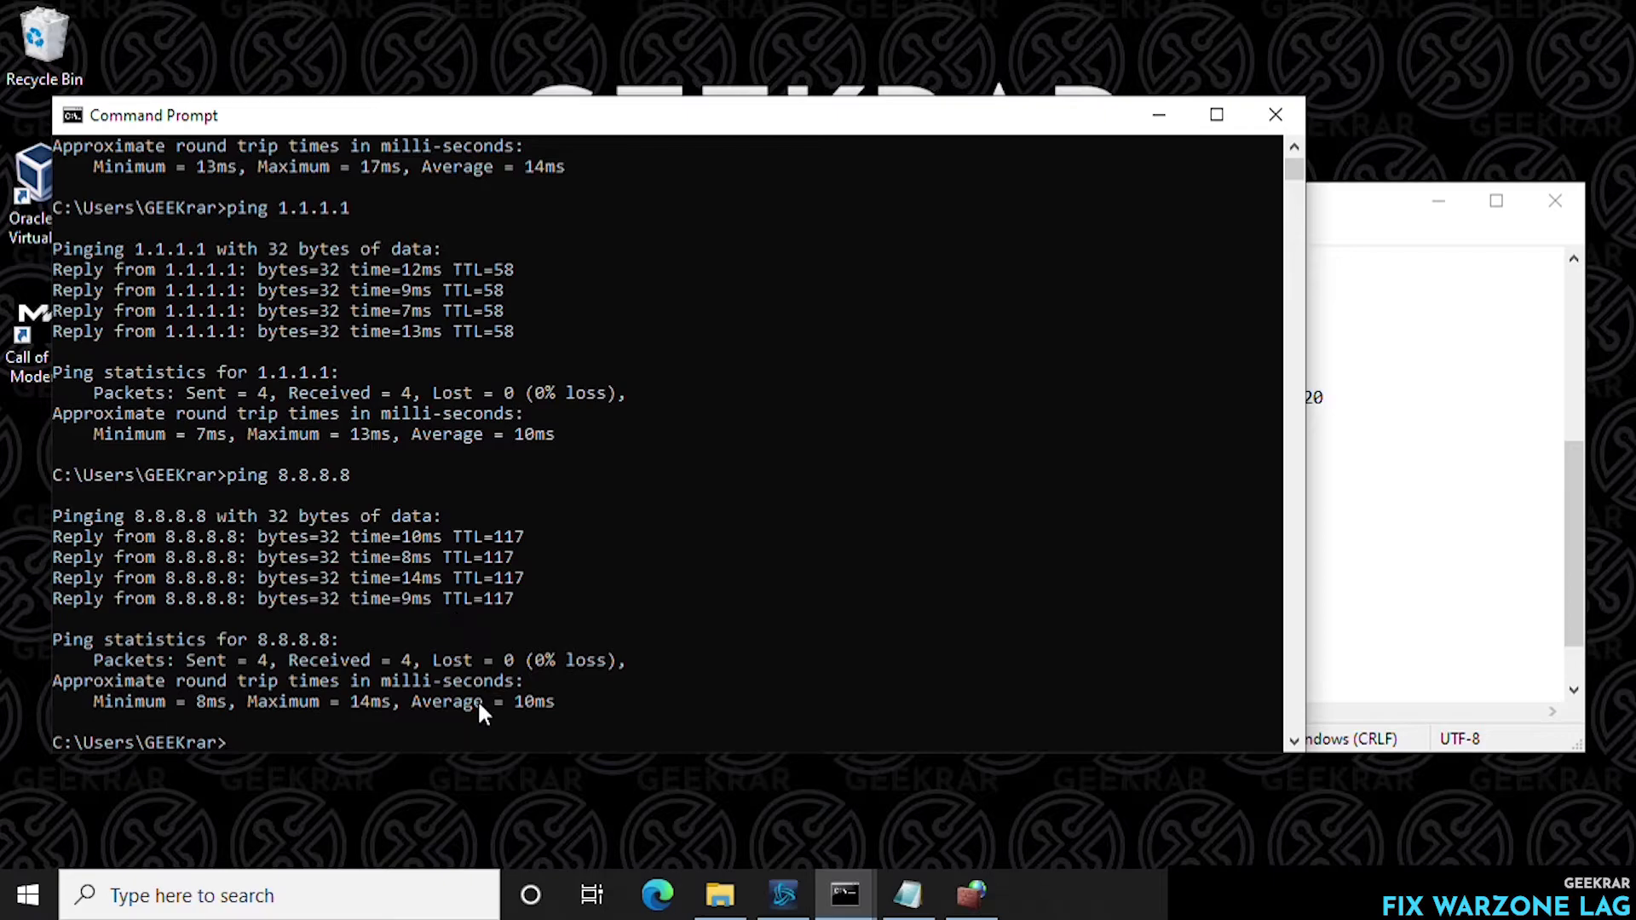
Ping the Quad9 DNS server 9.9.9.9 copied from the notes.
{"action": "left_click", "coordinate": [1412, 643]}
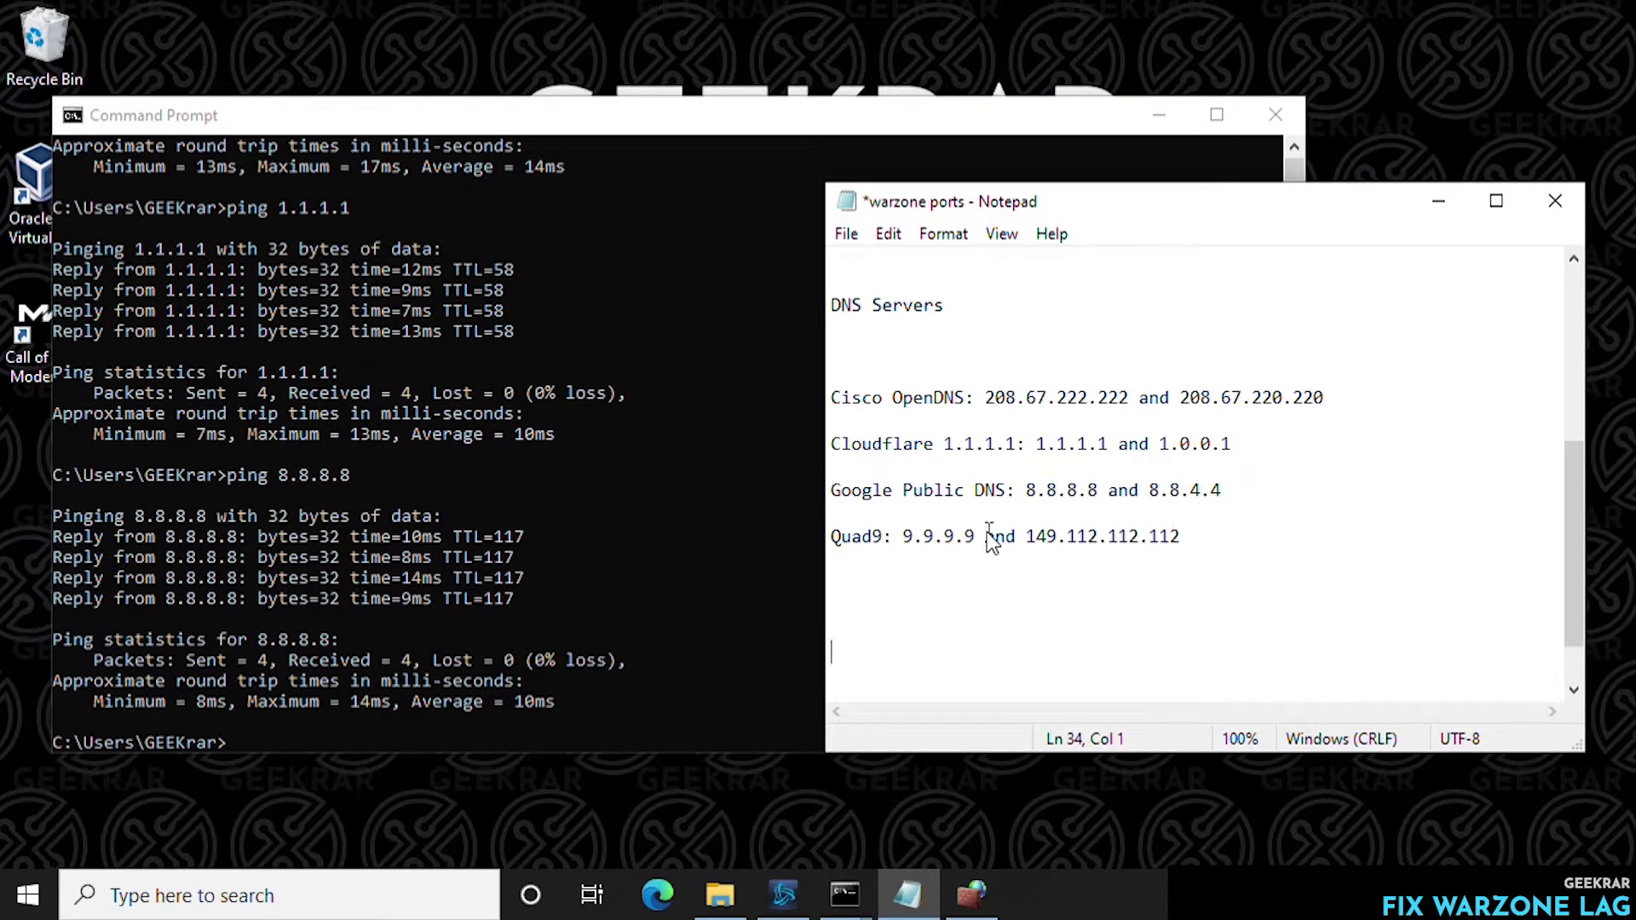
{"action": "left_click_drag", "start_coordinate": [977, 536], "coordinate": [905, 543]}
{"action": "right_click", "coordinate": [914, 545]}
{"action": "left_click", "coordinate": [979, 228]}
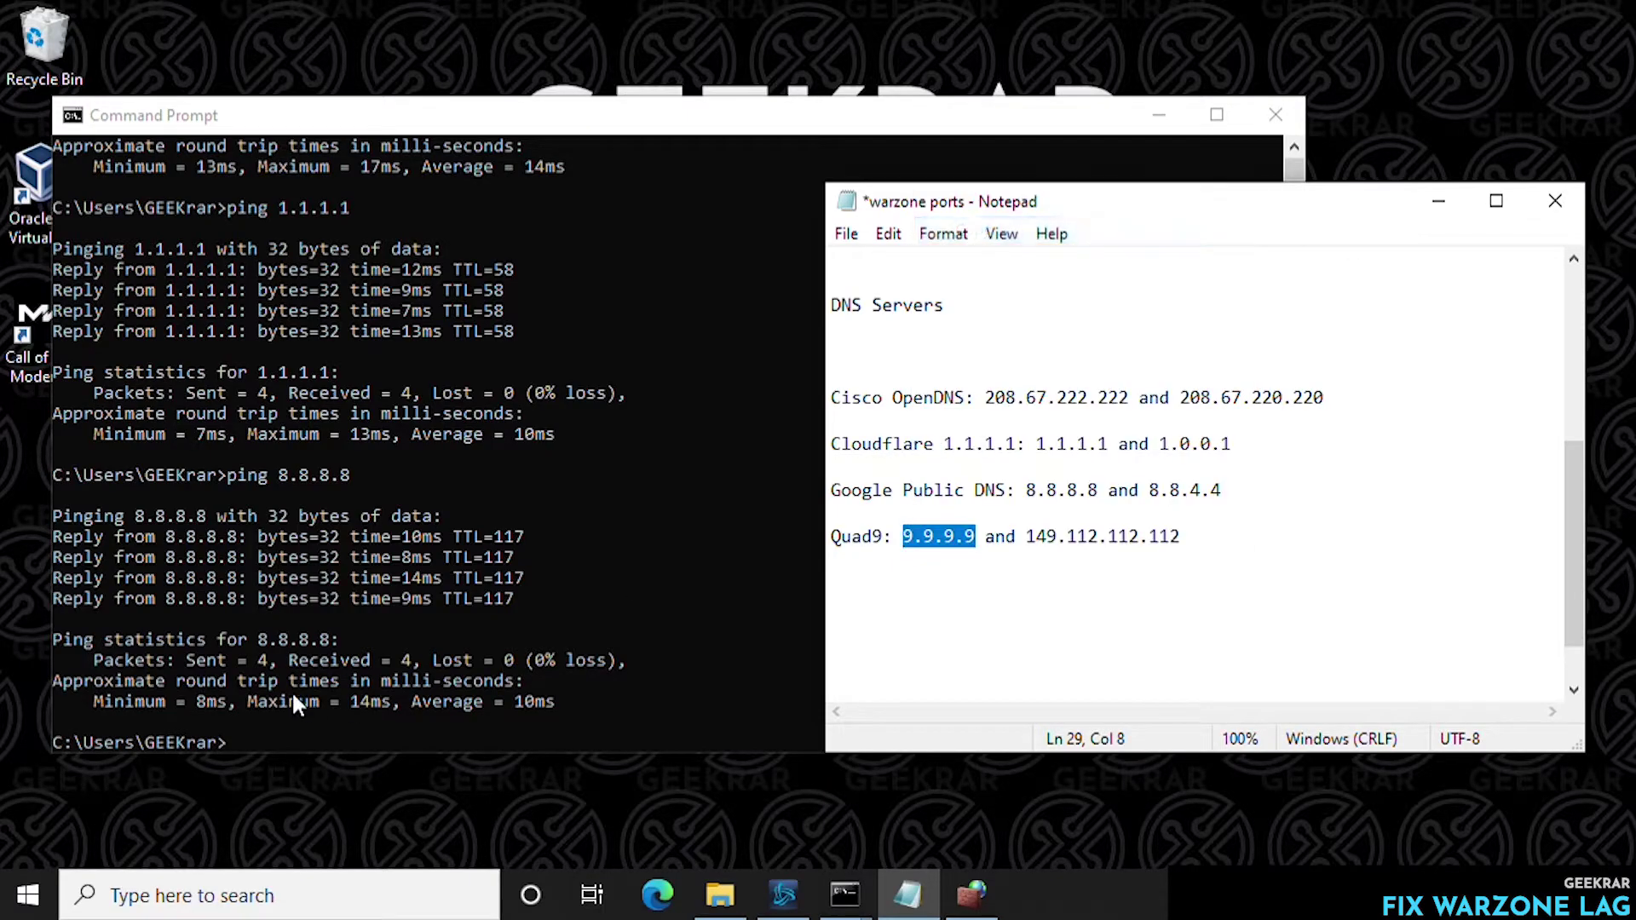
{"action": "left_click", "coordinate": [407, 748]}
{"action": "type", "text": "pin"}
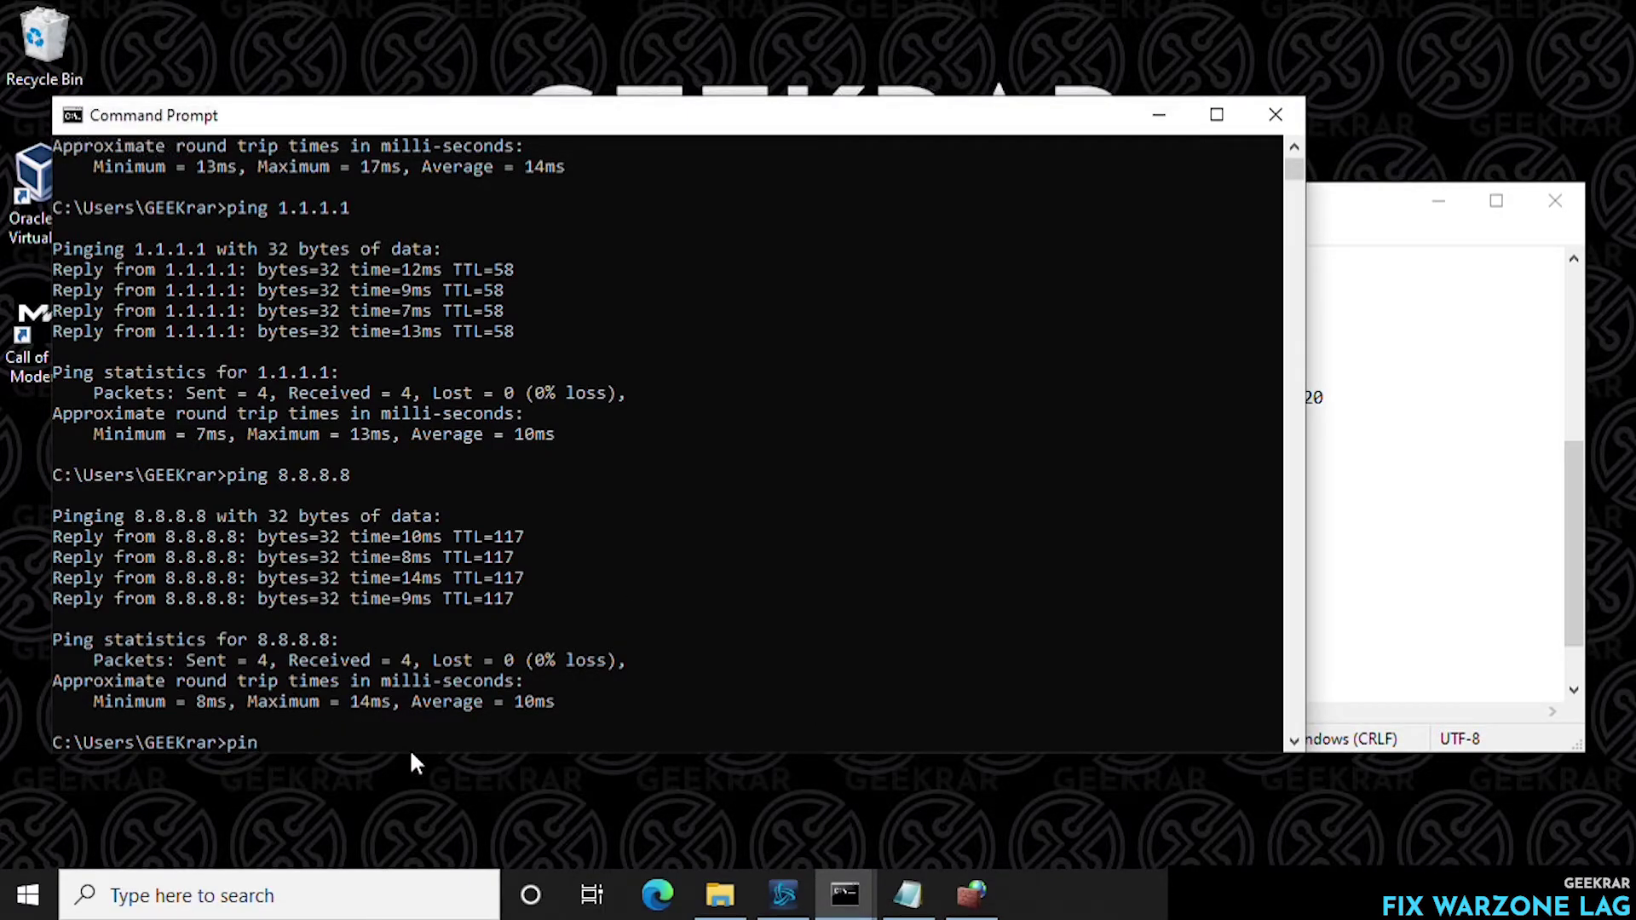
{"action": "type", "text": "g"}
{"action": "key", "text": "ctrl+v"}
{"action": "key", "text": "Return"}
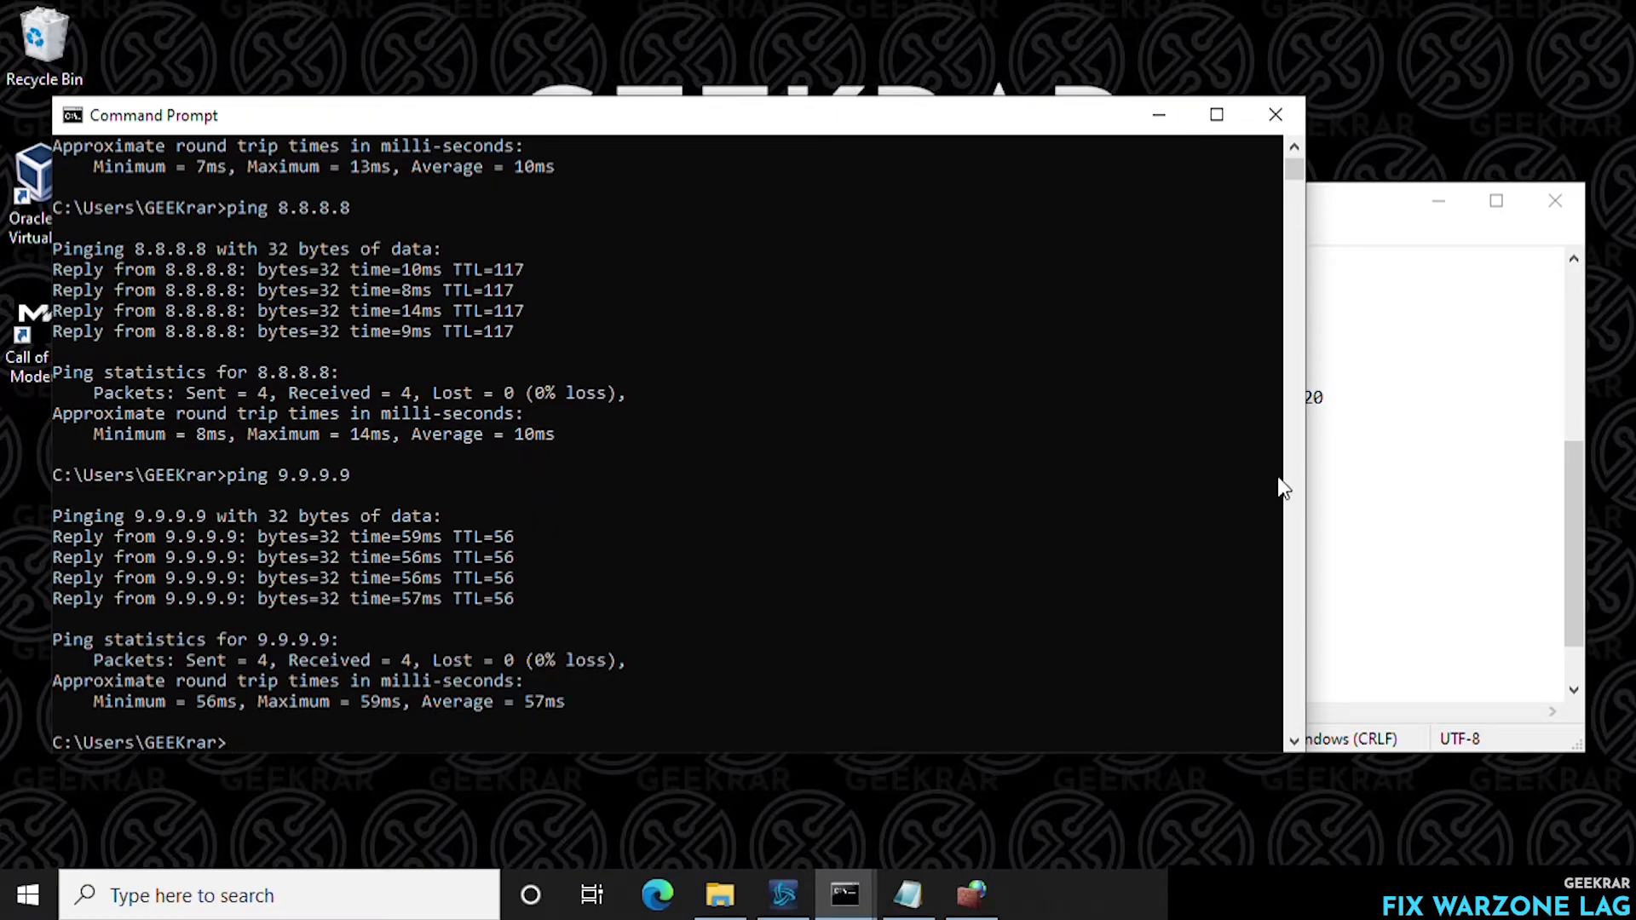
Scroll through the four ping results to compare them, then minimize the console.
{"action": "left_click", "coordinate": [1295, 152]}
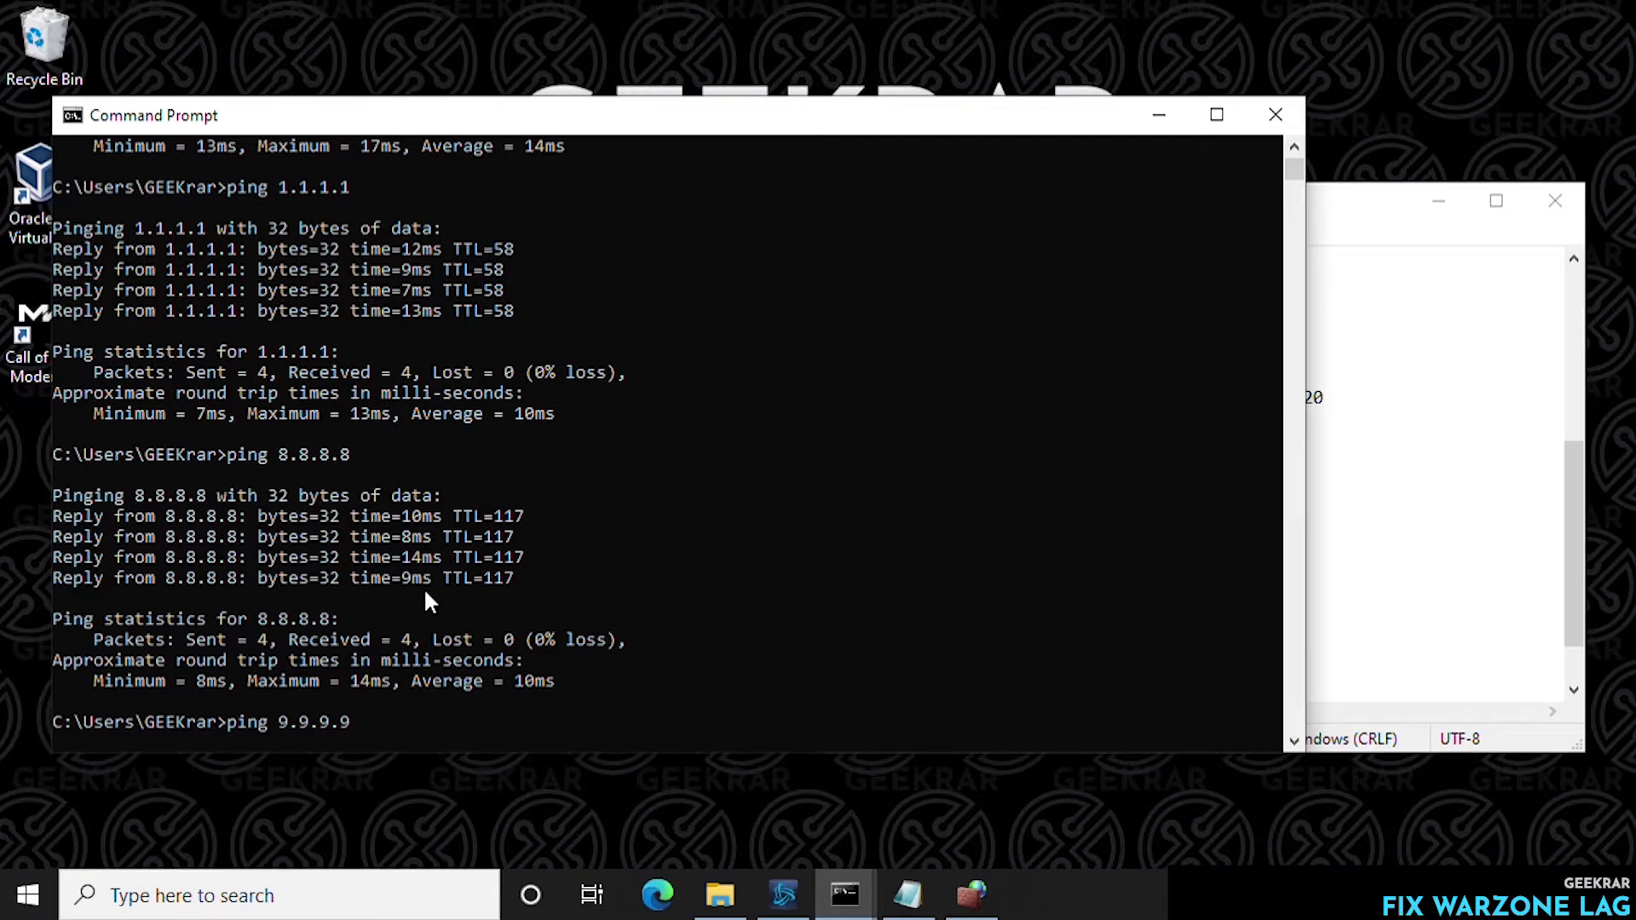
{"action": "scroll", "coordinate": [593, 367], "scroll_direction": "up", "scroll_amount": 5}
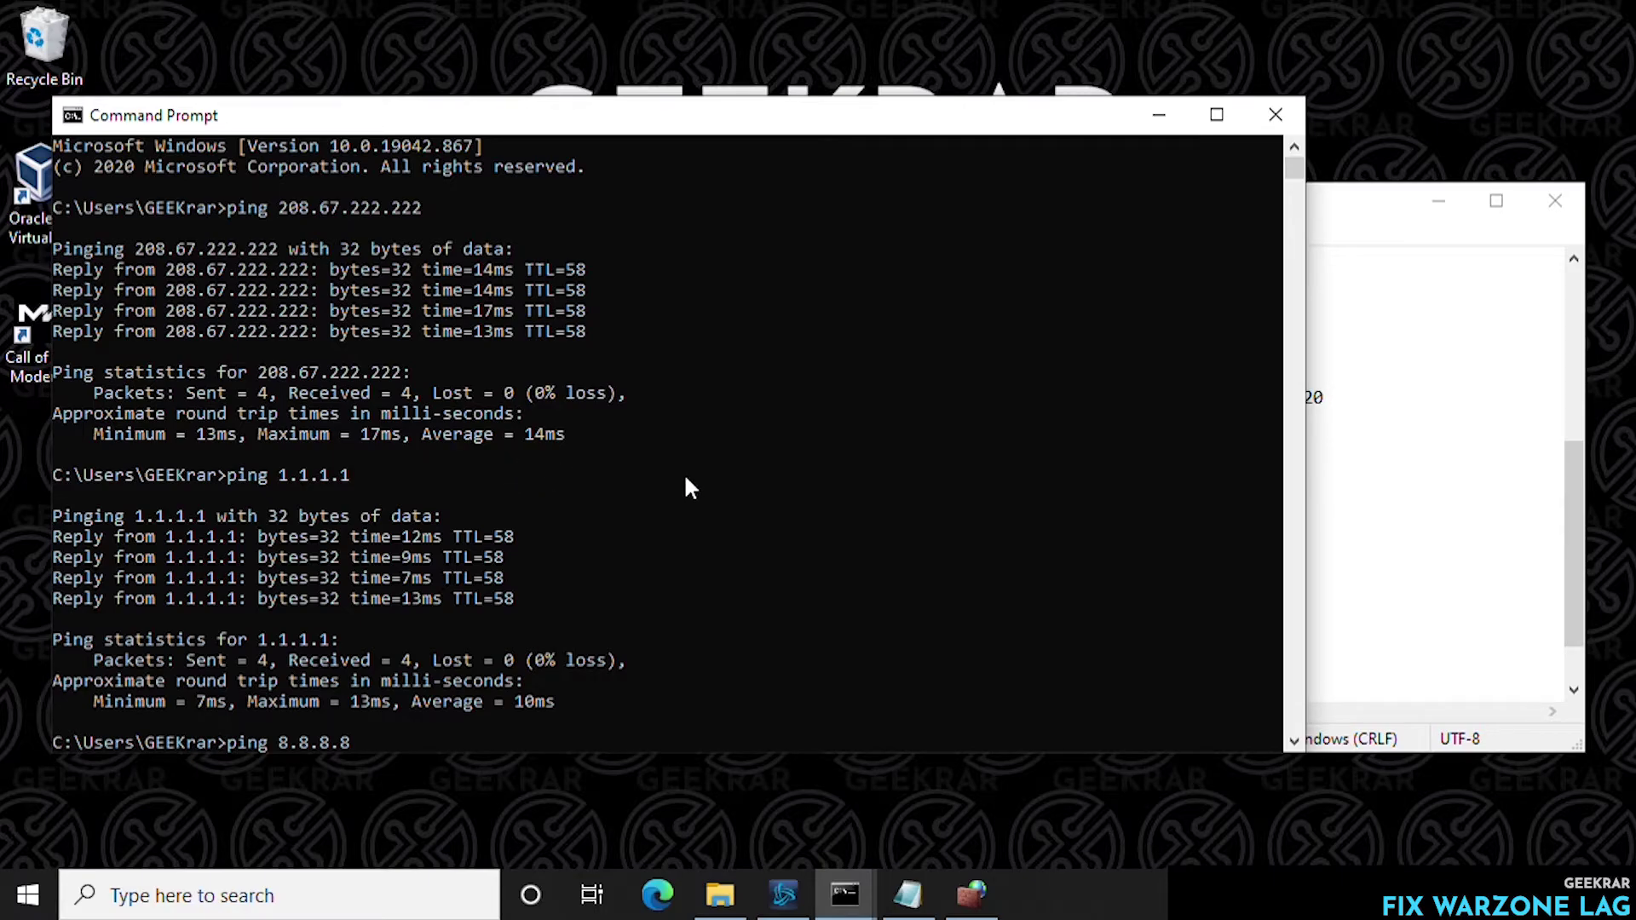
{"action": "scroll", "coordinate": [688, 487], "scroll_direction": "down", "scroll_amount": 10}
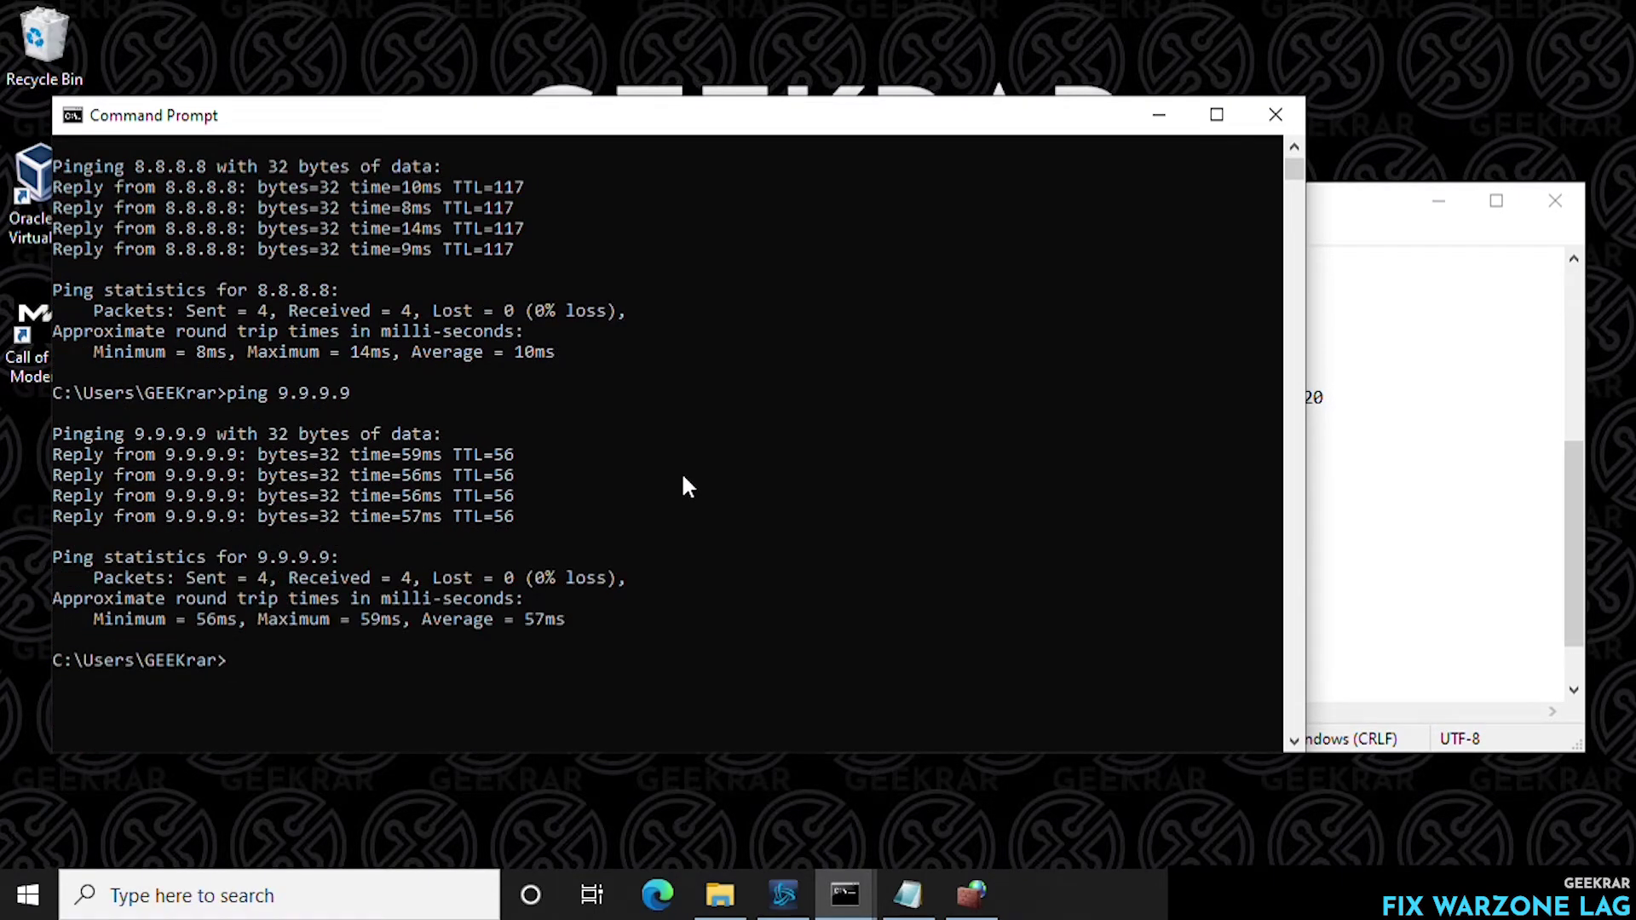
{"action": "scroll", "coordinate": [686, 485], "scroll_direction": "down", "scroll_amount": 3}
{"action": "scroll", "coordinate": [687, 486], "scroll_direction": "up", "scroll_amount": 2}
{"action": "scroll", "coordinate": [687, 486], "scroll_direction": "up", "scroll_amount": 1}
{"action": "scroll", "coordinate": [600, 620], "scroll_direction": "up", "scroll_amount": 10}
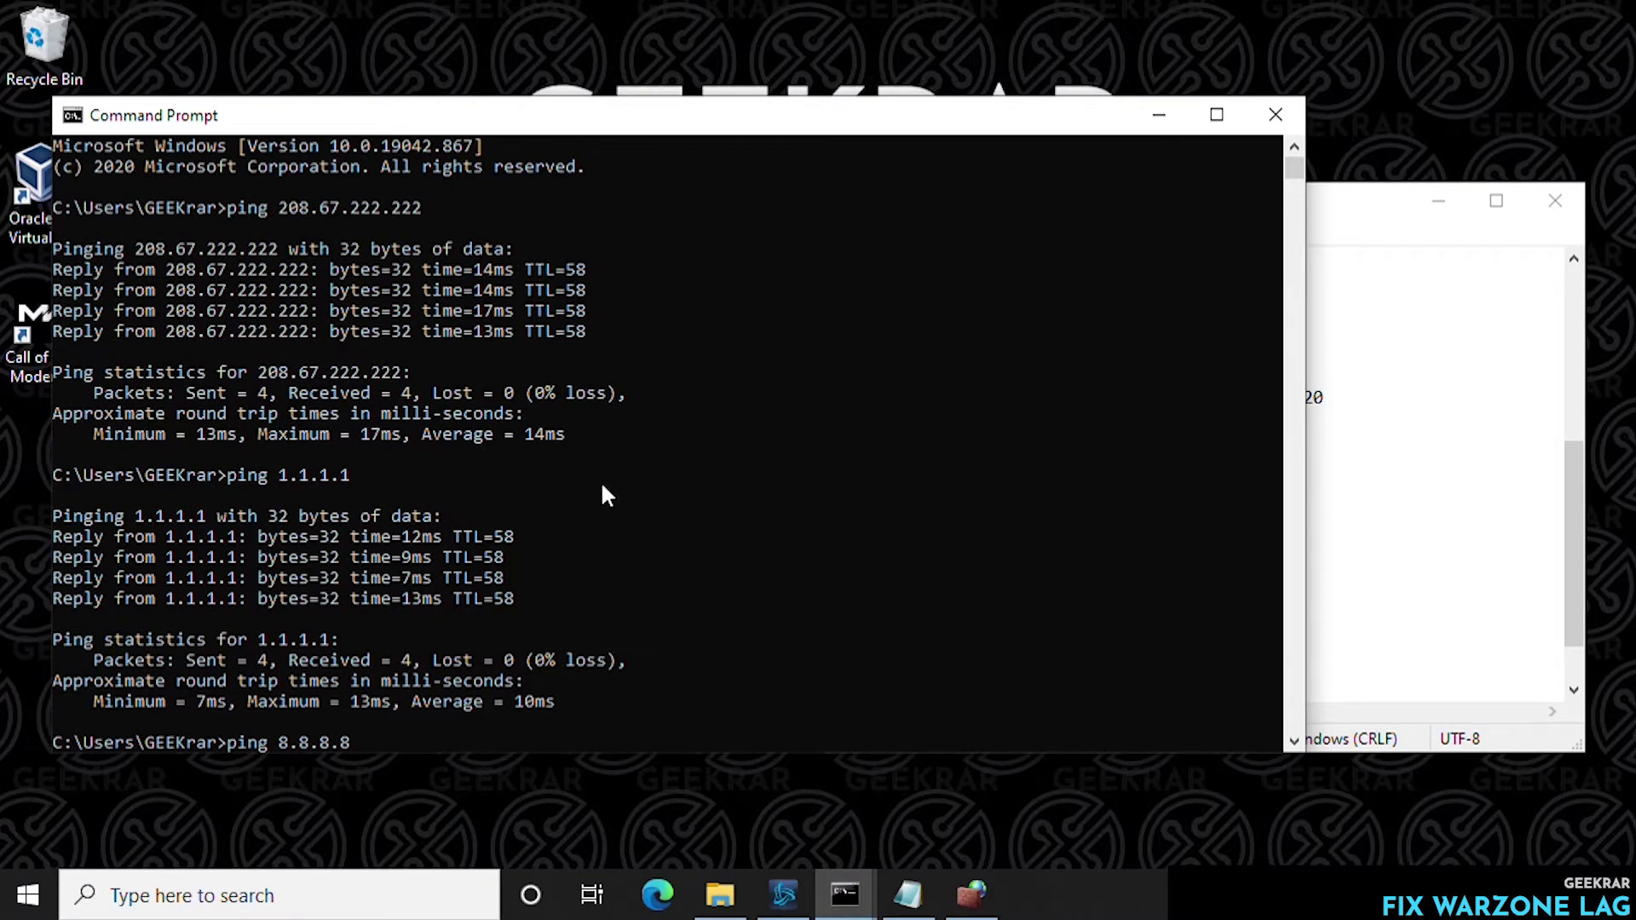
{"action": "scroll", "coordinate": [579, 456], "scroll_direction": "down", "scroll_amount": 4}
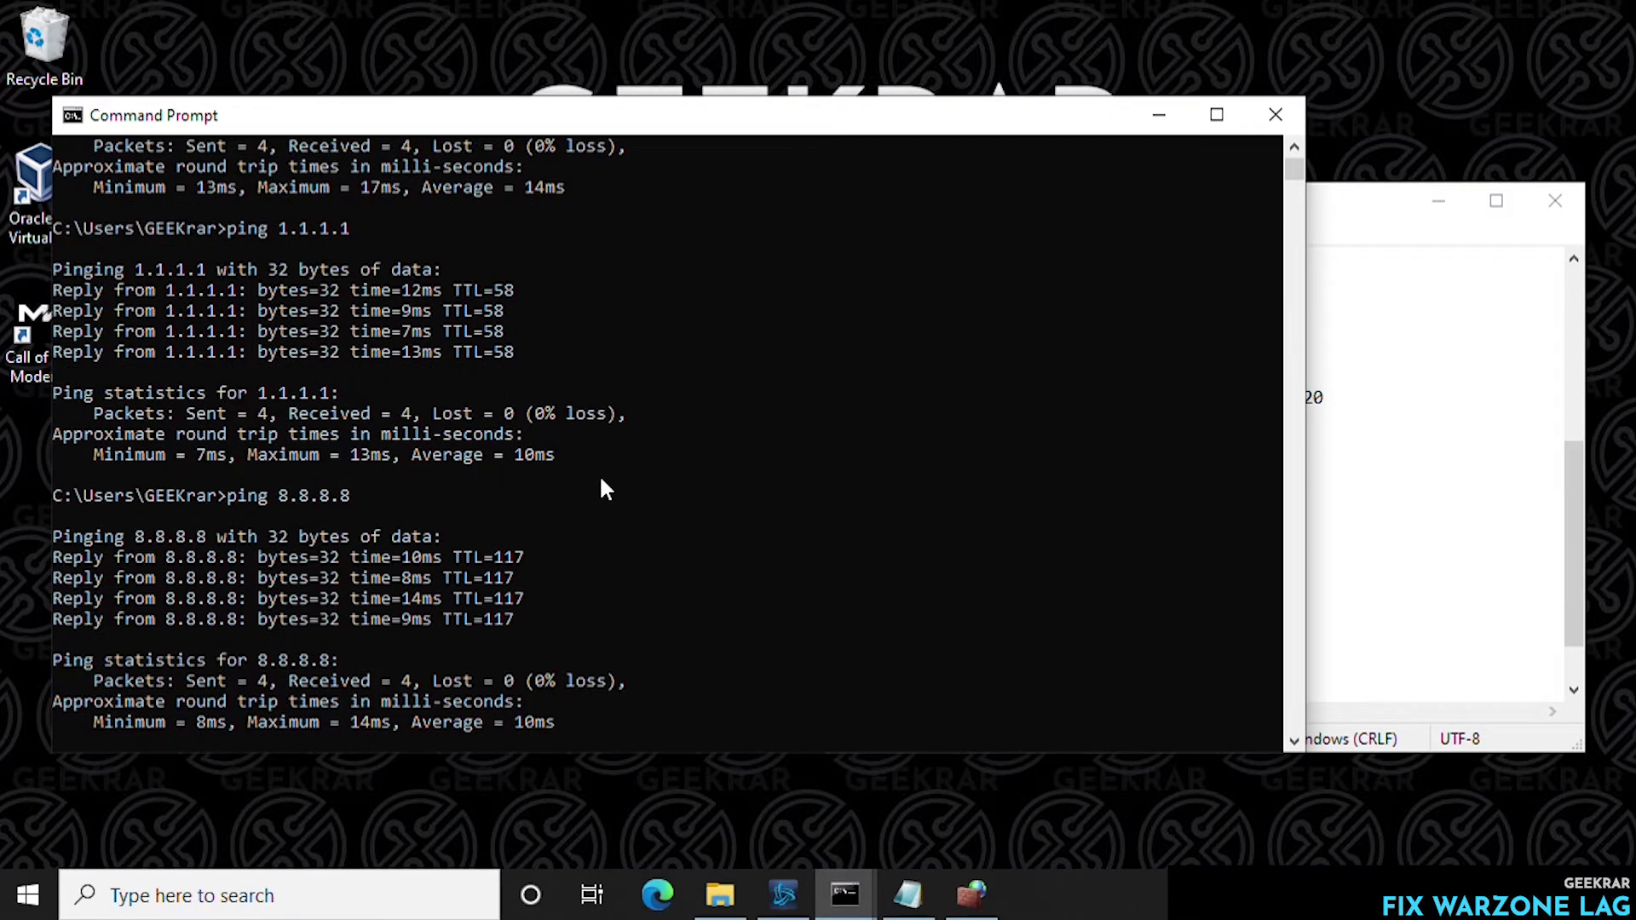
{"action": "scroll", "coordinate": [600, 479], "scroll_direction": "down", "scroll_amount": 4}
{"action": "left_click", "coordinate": [1159, 114]}
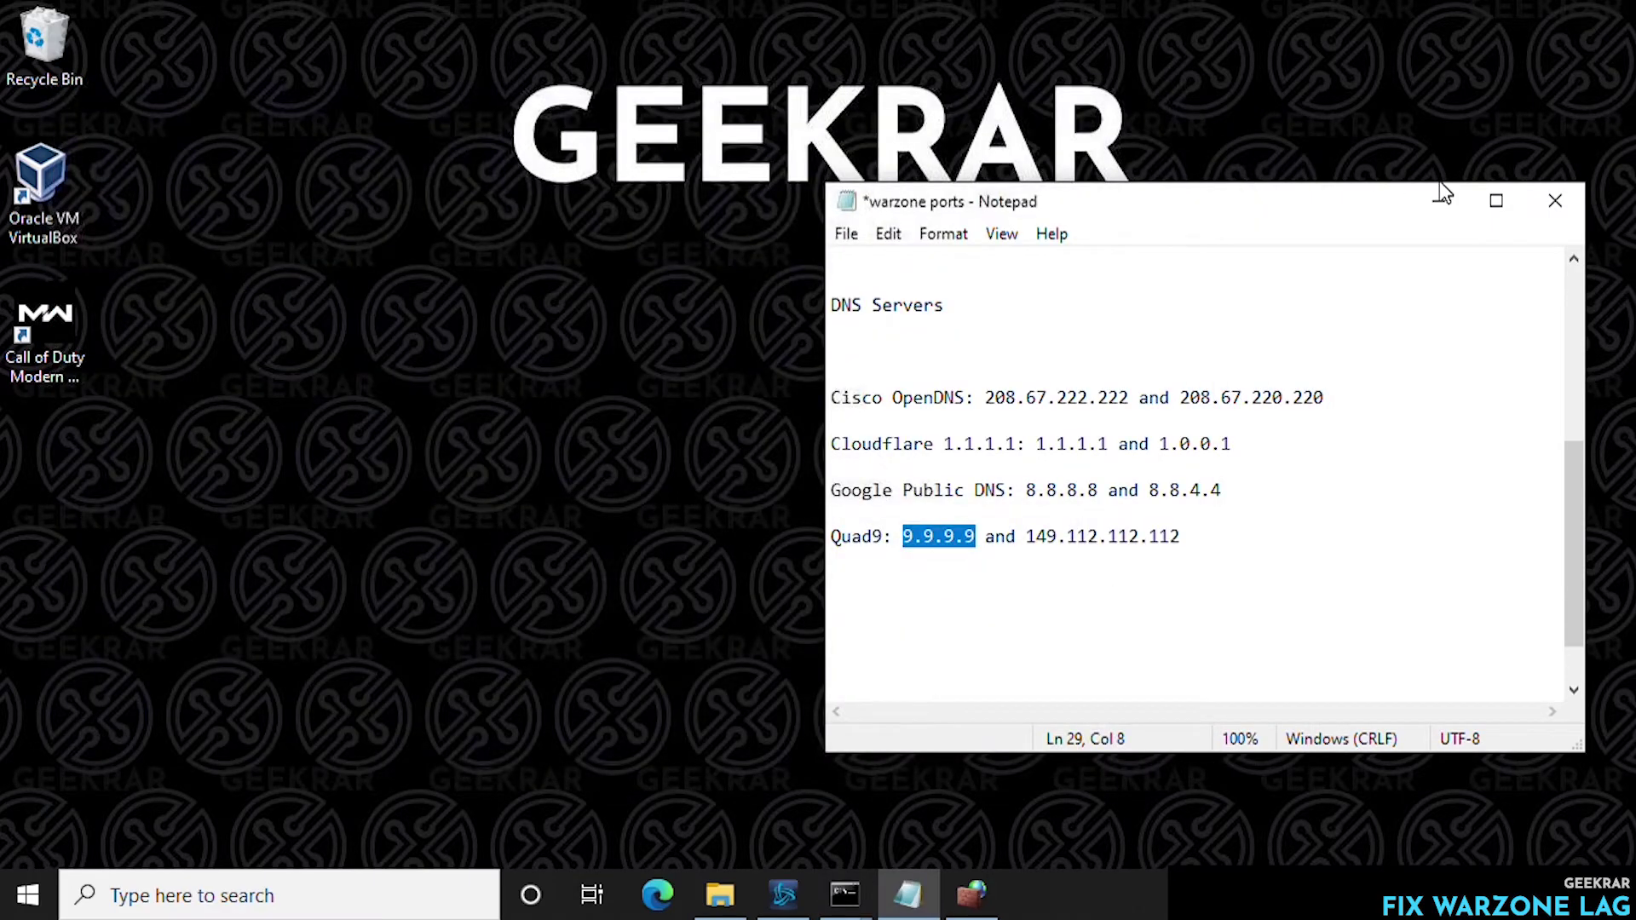
Minimize Notepad and open View network connections by searching 'network' in Windows search.
{"action": "left_click", "coordinate": [1439, 197]}
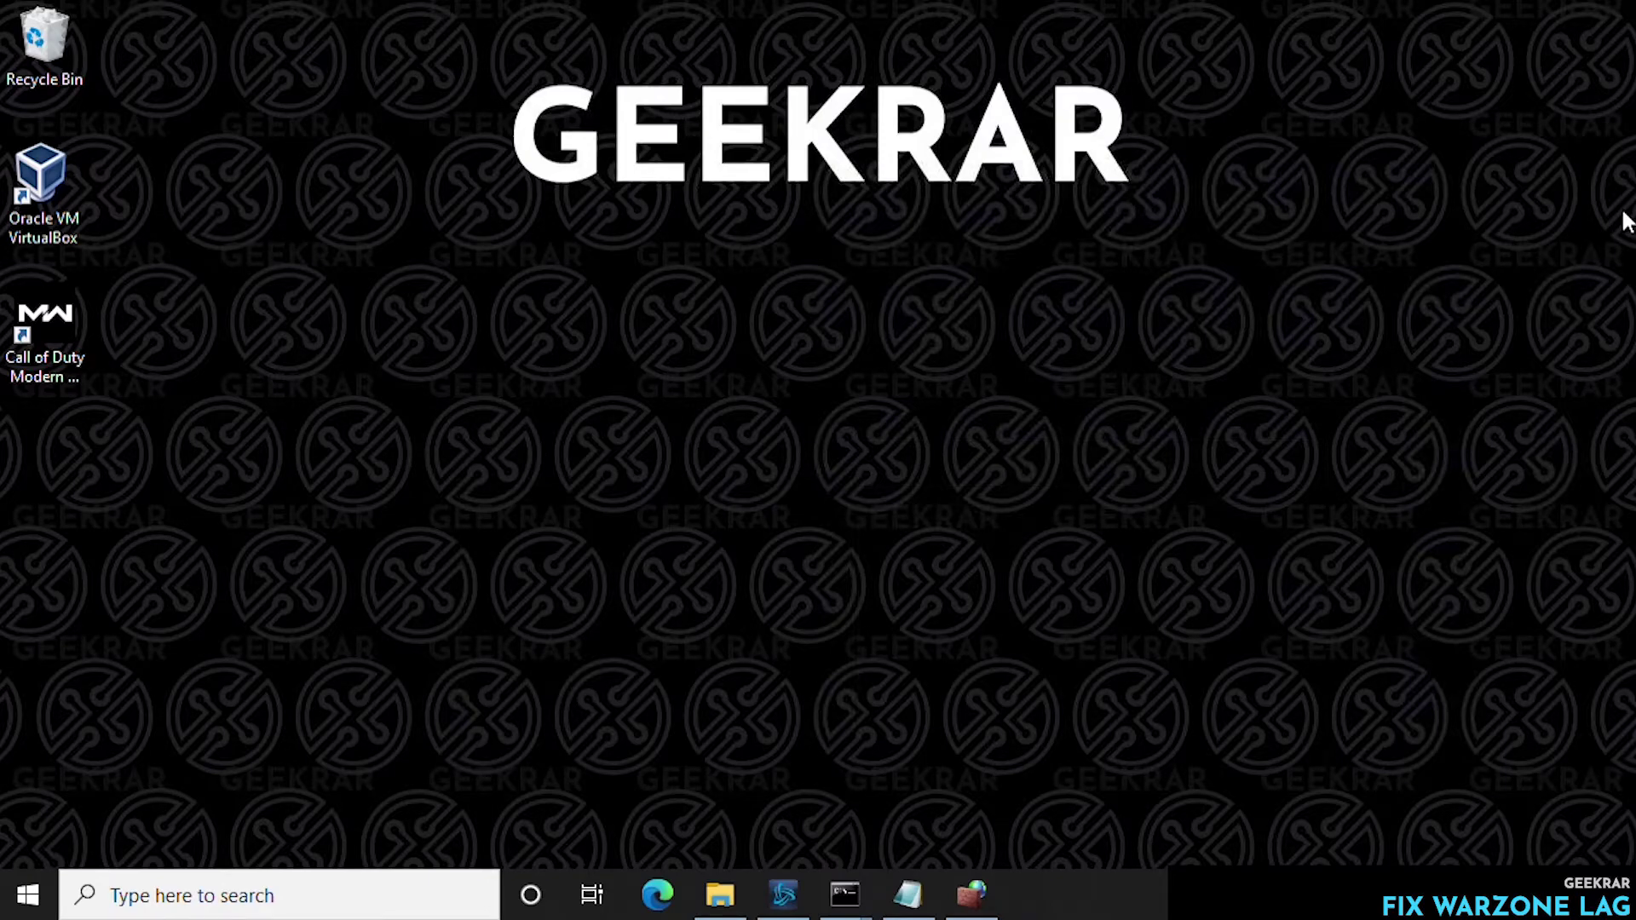
{"action": "left_click", "coordinate": [91, 896]}
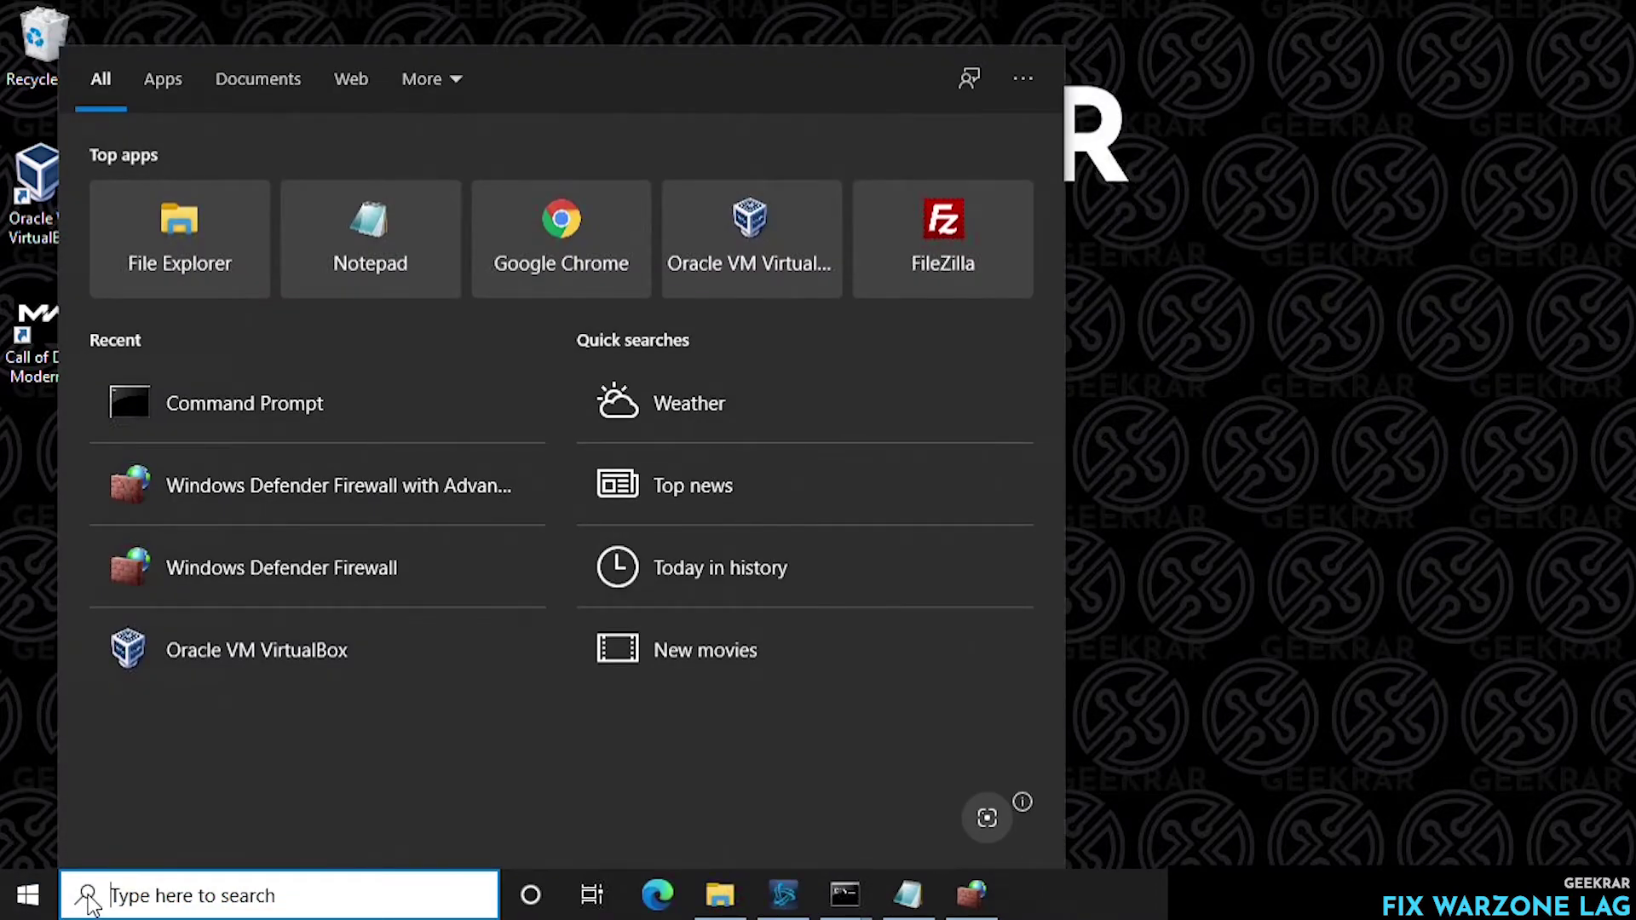
{"action": "type", "text": "network"}
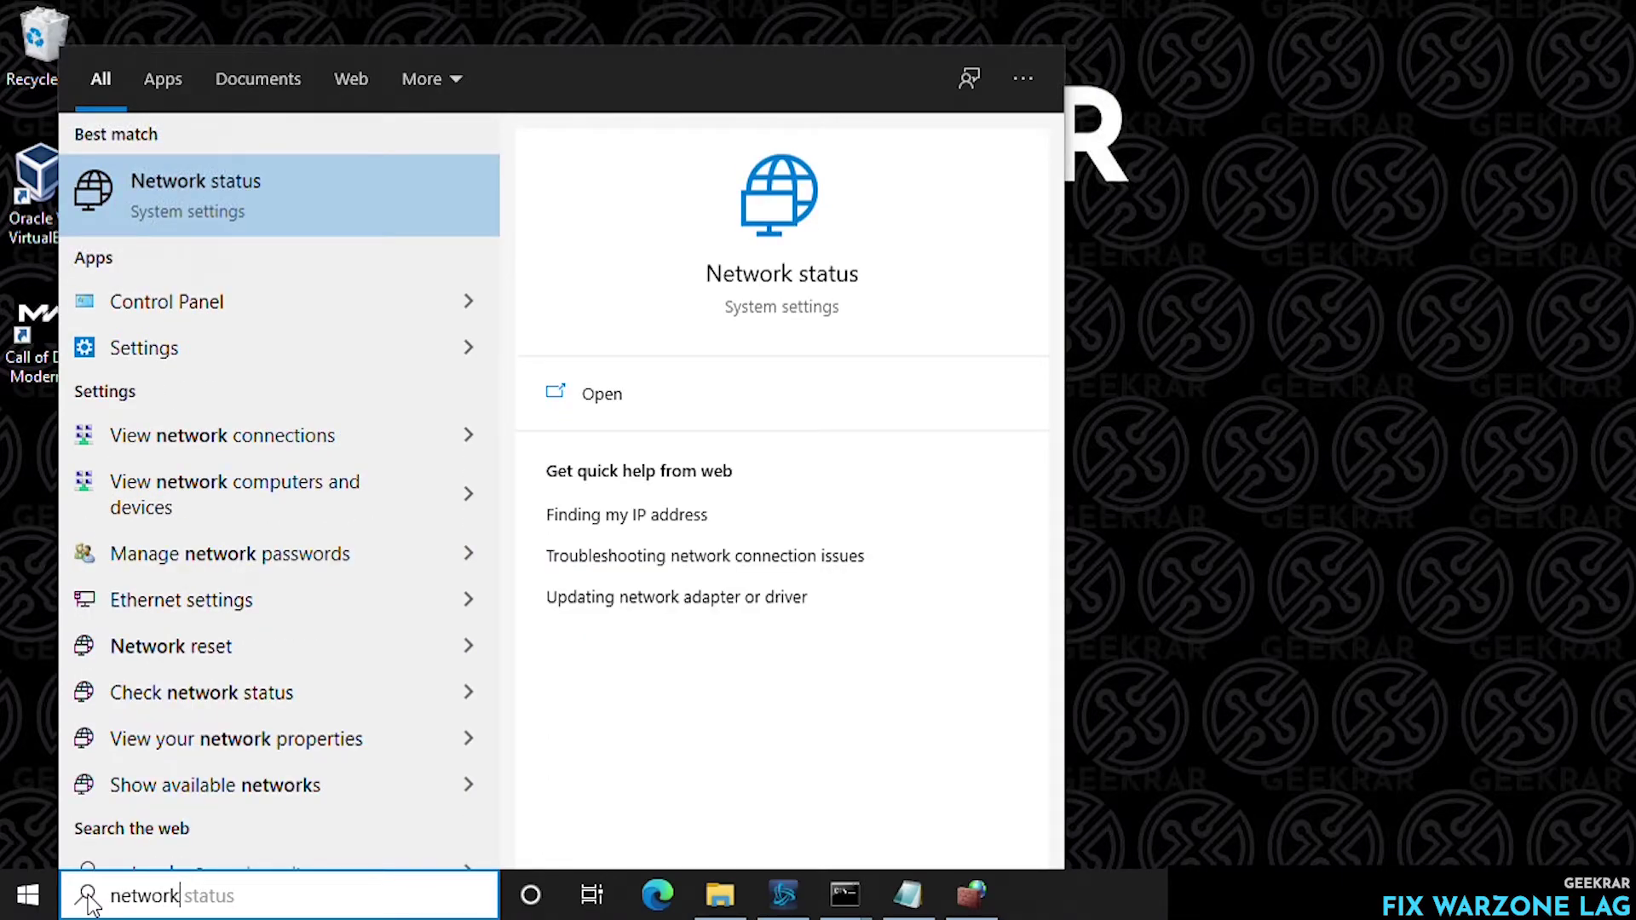
{"action": "left_click", "coordinate": [283, 436]}
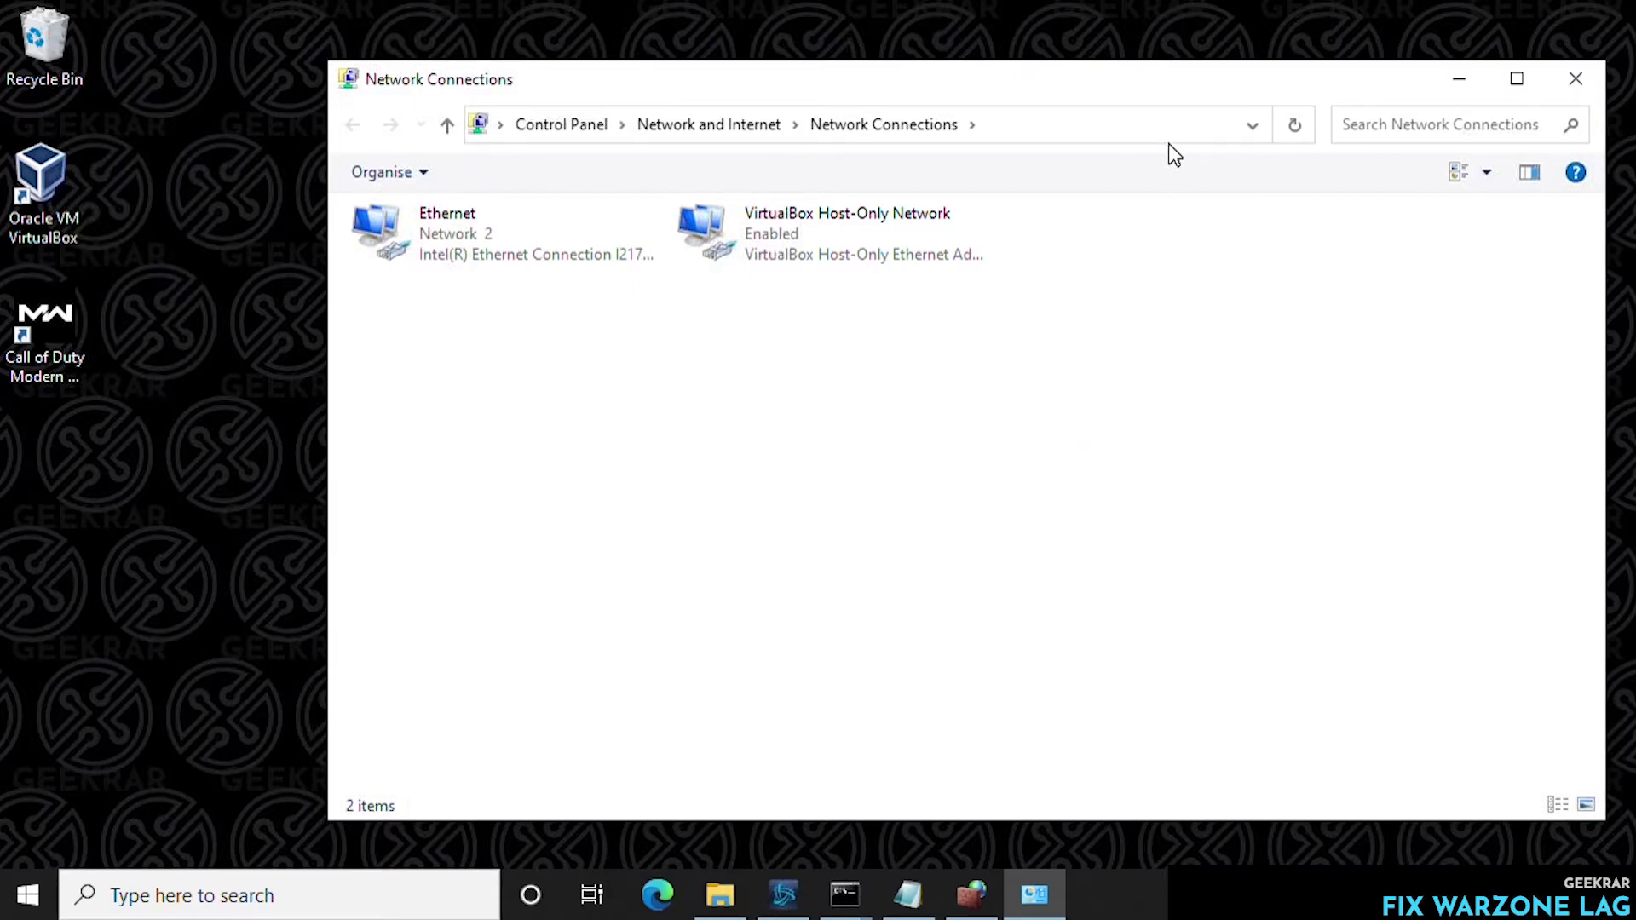
Open the Internet Protocol Version 4 (TCP/IPv4) Properties of the Ethernet adapter.
{"action": "left_click", "coordinate": [450, 254]}
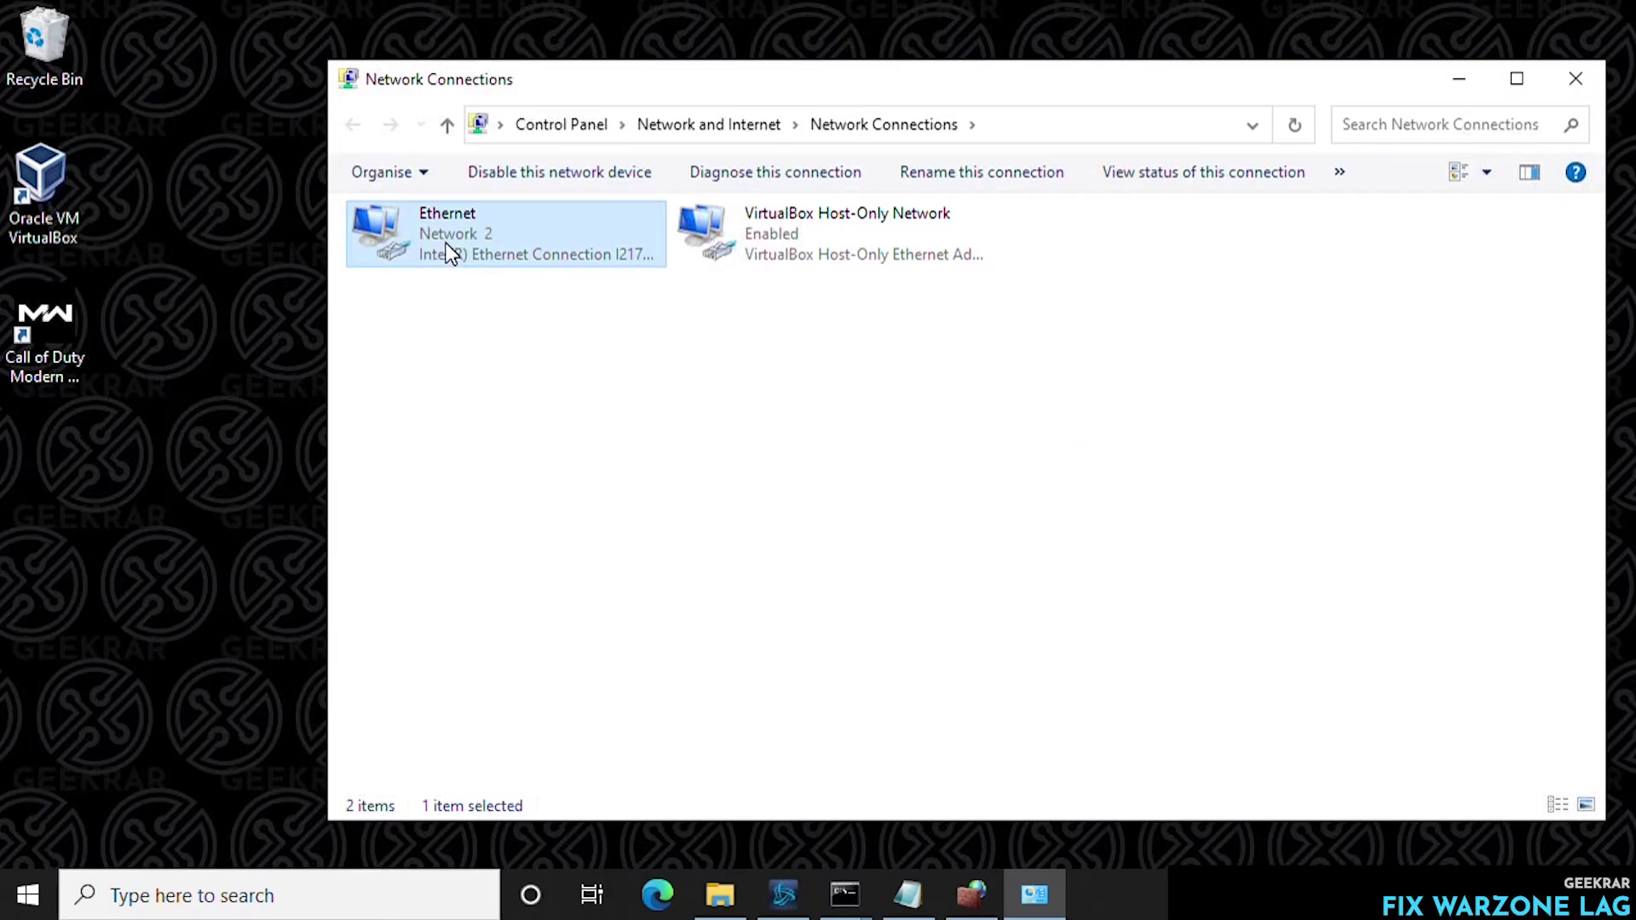
{"action": "right_click", "coordinate": [486, 247]}
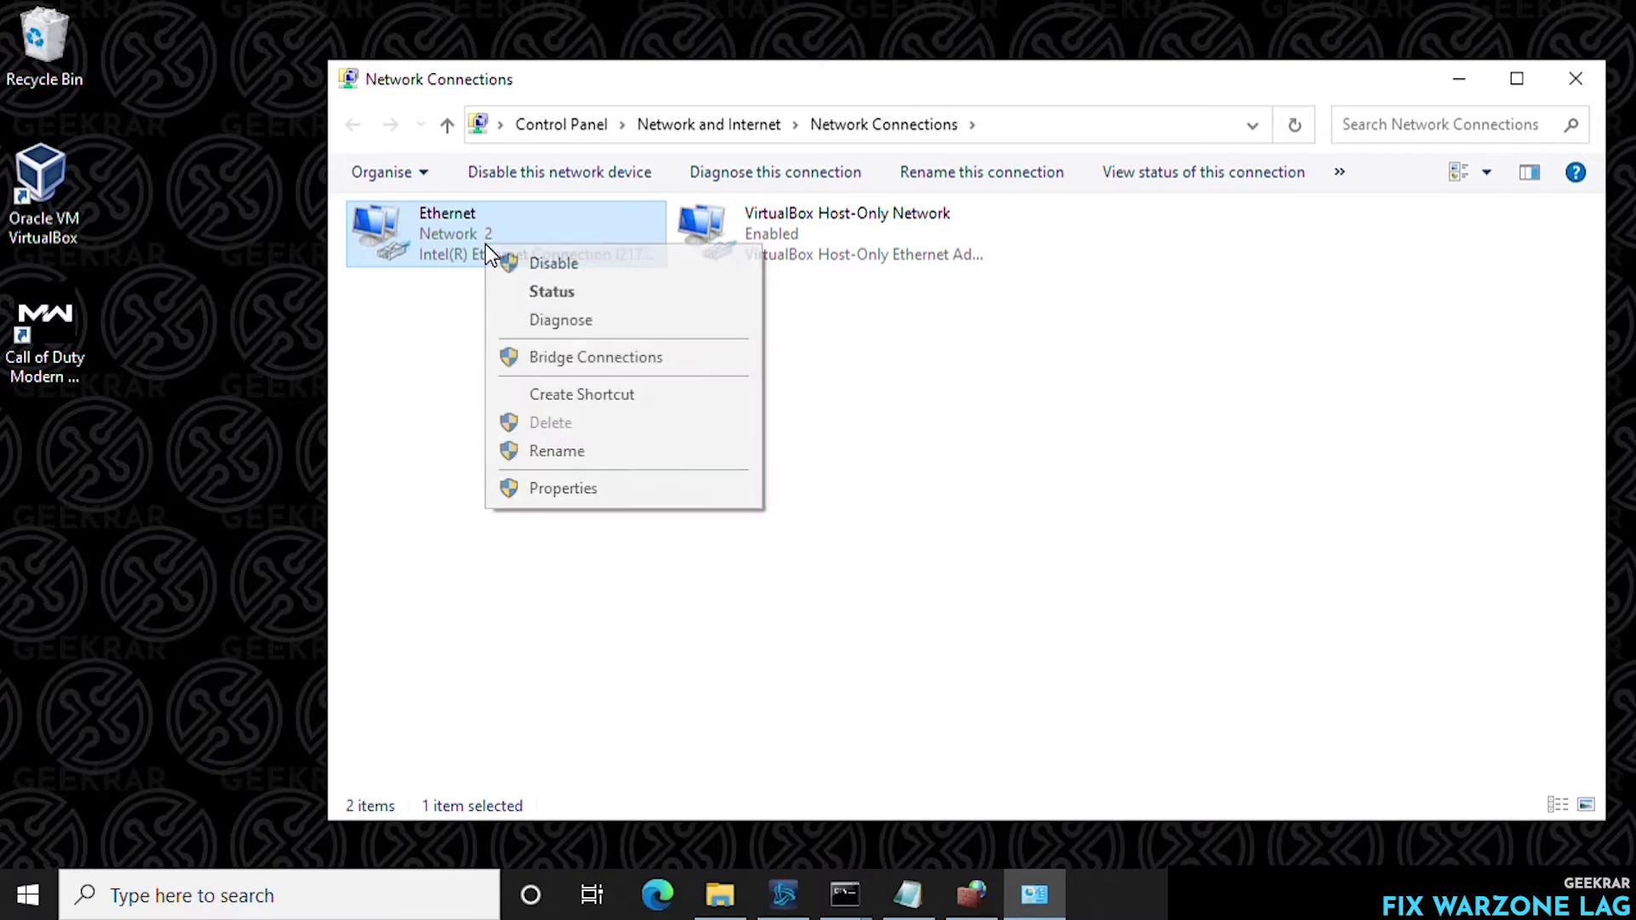
{"action": "left_click", "coordinate": [565, 489]}
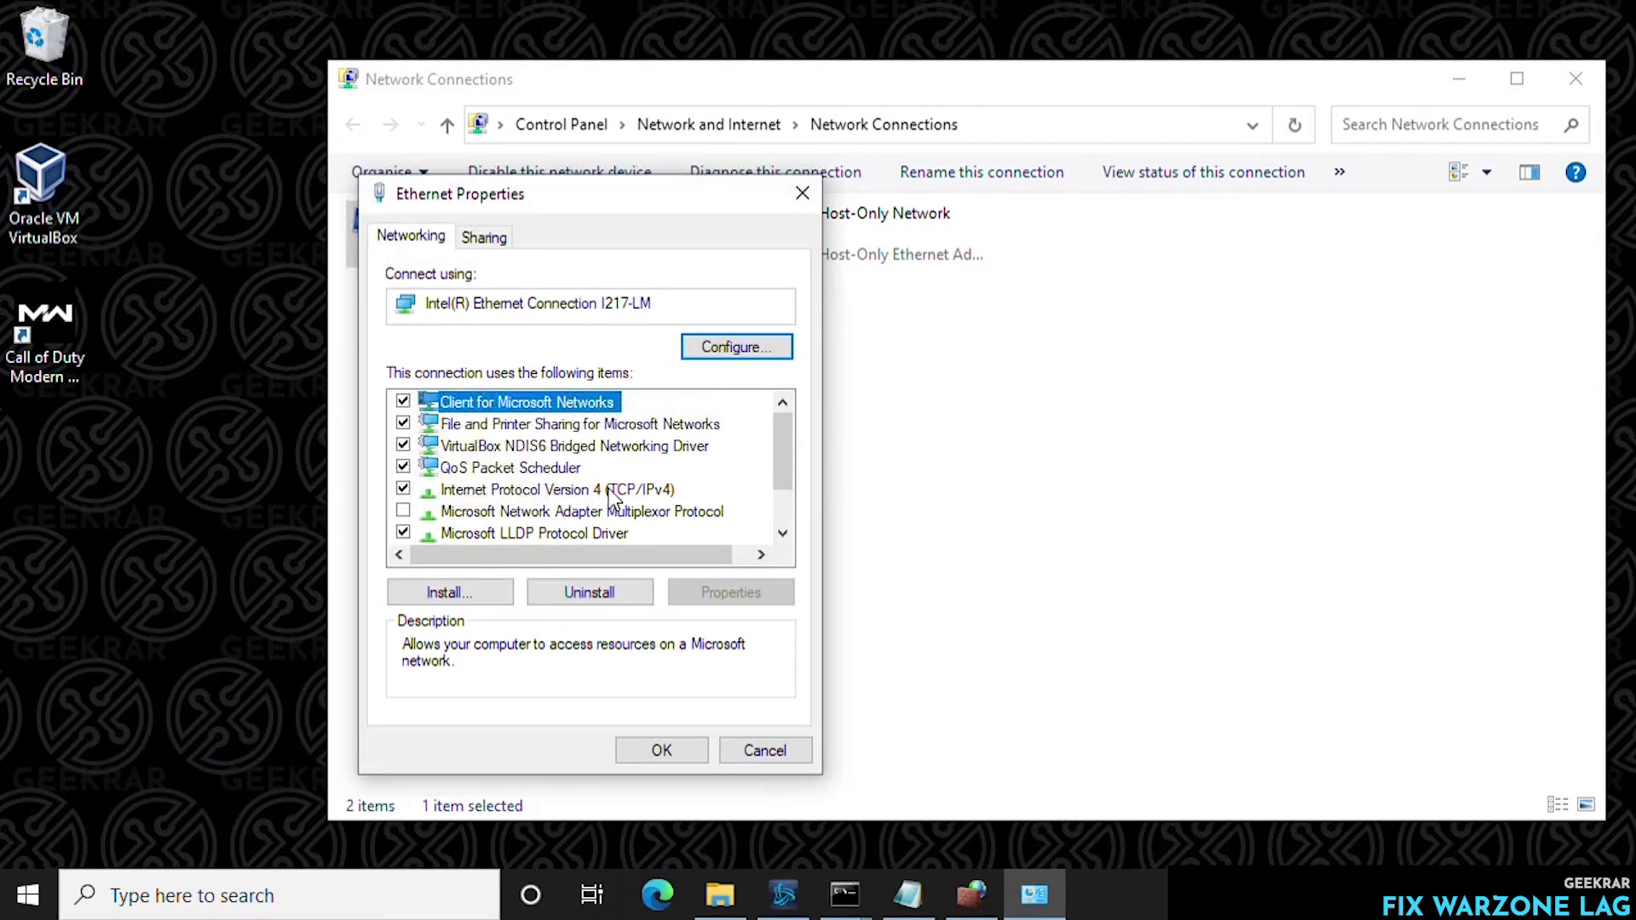
{"action": "left_click_drag", "start_coordinate": [780, 442], "coordinate": [773, 479]}
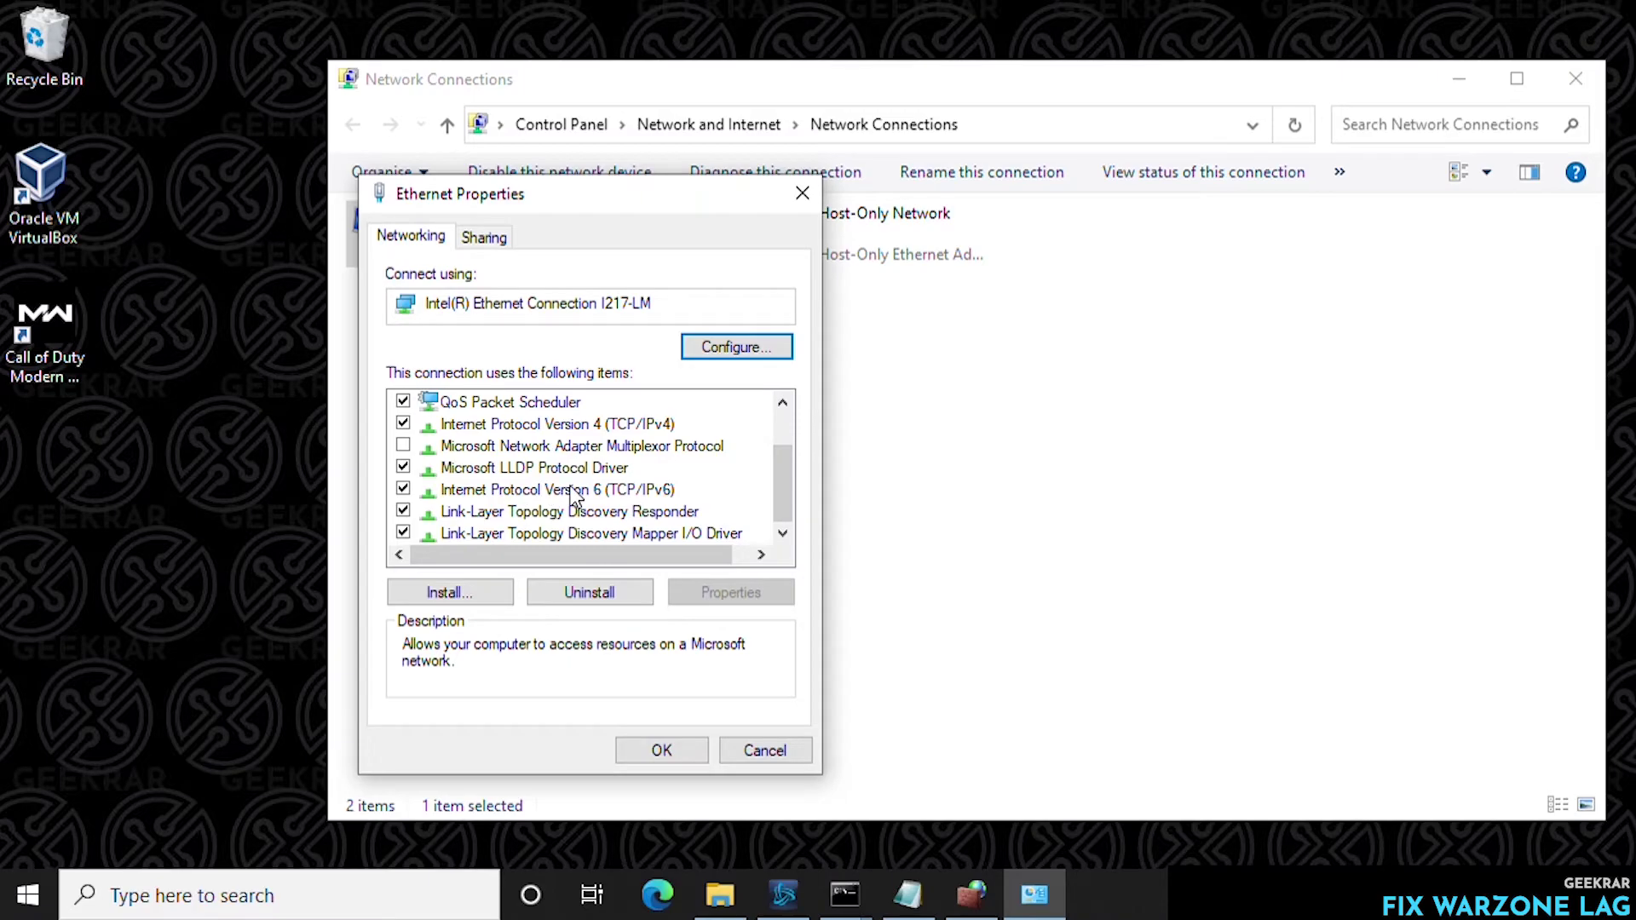
{"action": "left_click", "coordinate": [535, 423]}
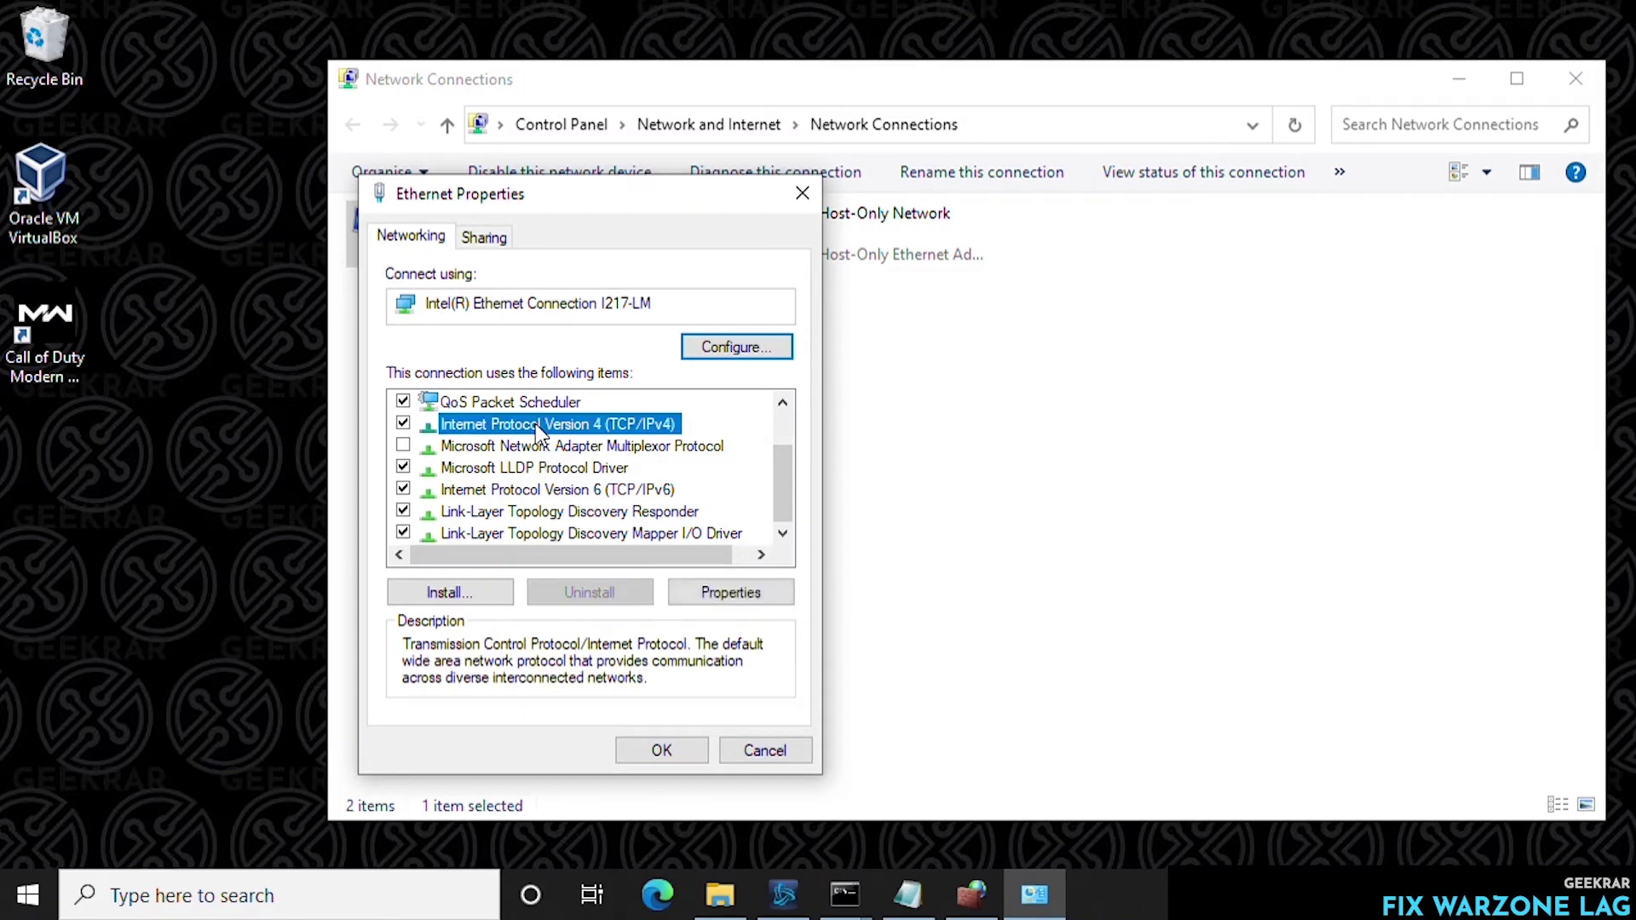
{"action": "left_click", "coordinate": [712, 592]}
{"action": "left_click_drag", "start_coordinate": [615, 298], "coordinate": [550, 157]}
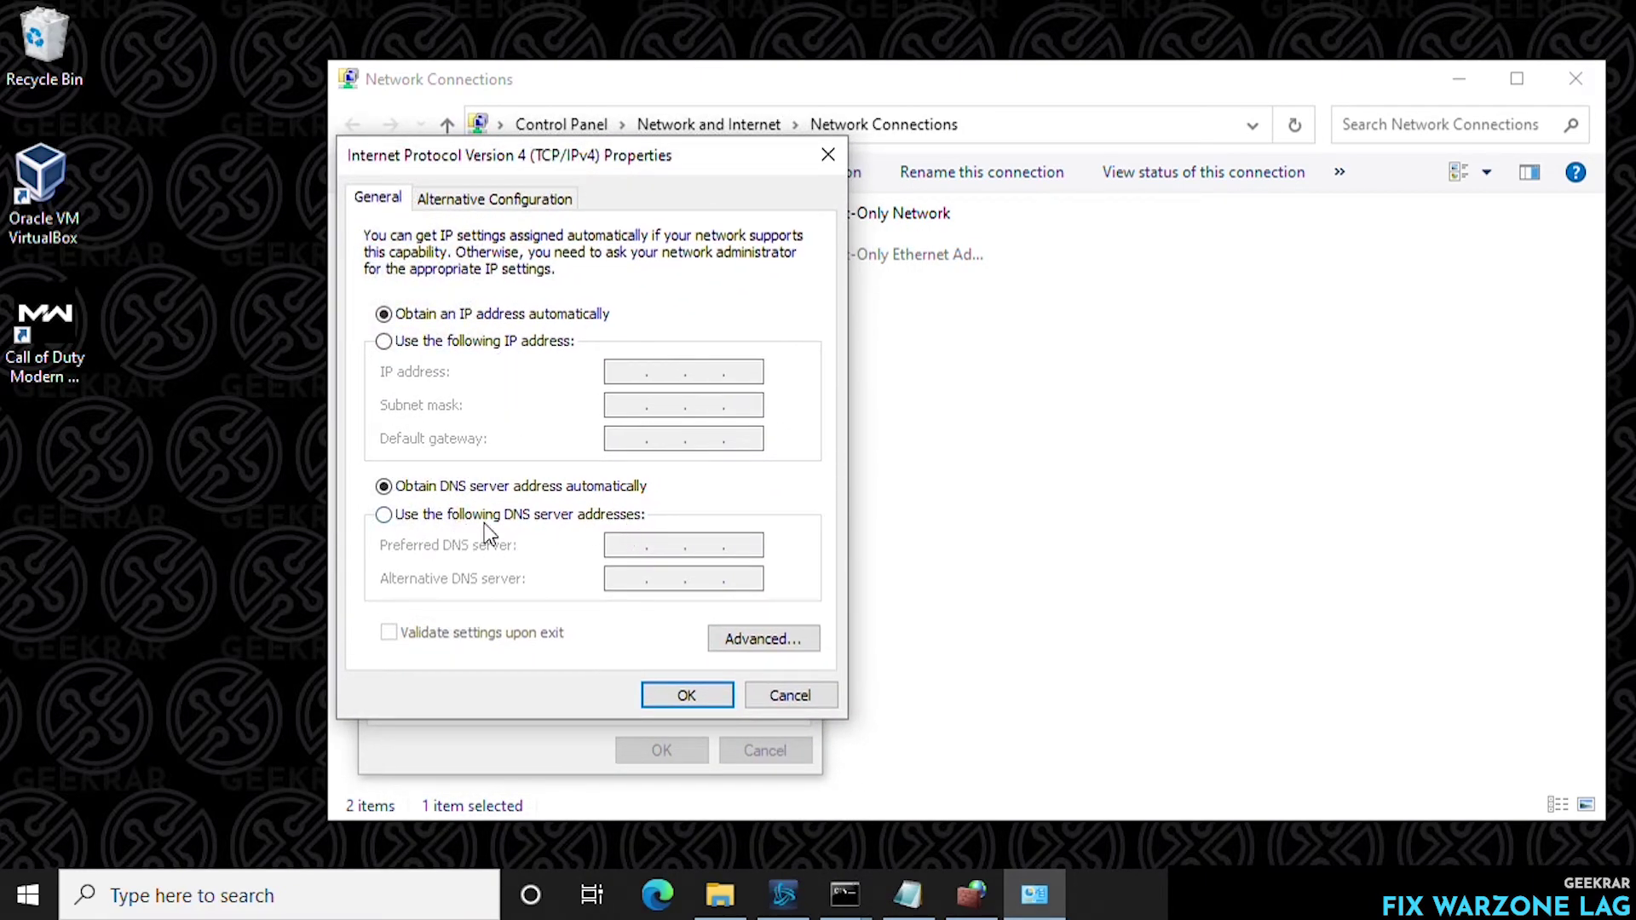
Set Ethernet's DNS servers manually to 1.1.1.1 preferred and 1.0.0.1 alternative, then save.
{"action": "left_click", "coordinate": [441, 516]}
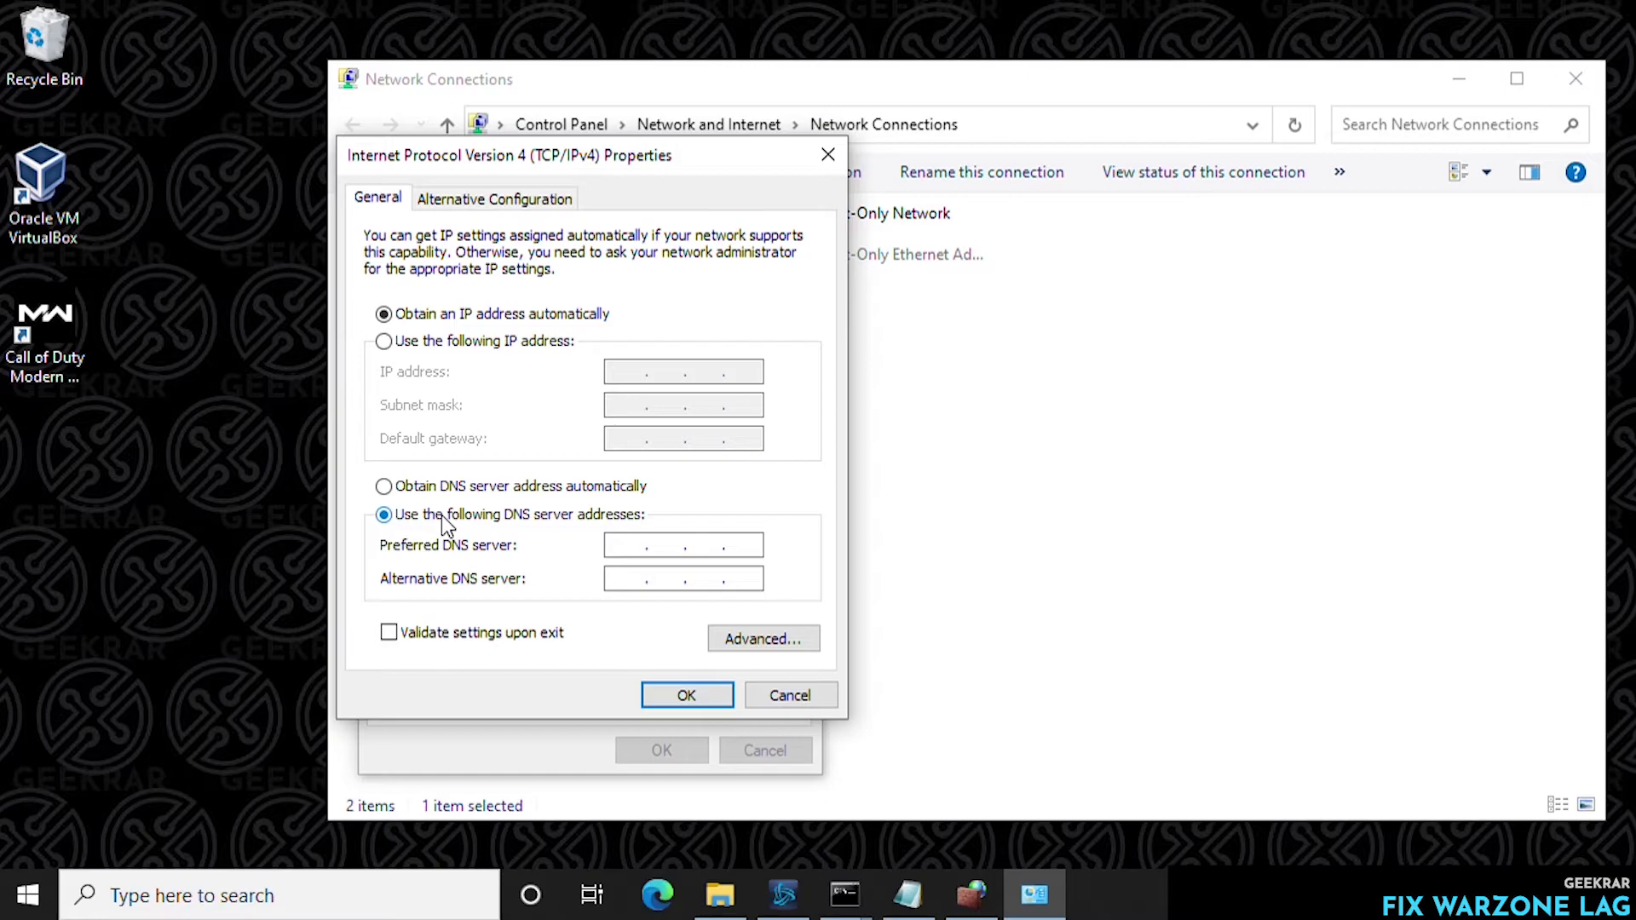
{"action": "left_click", "coordinate": [908, 894]}
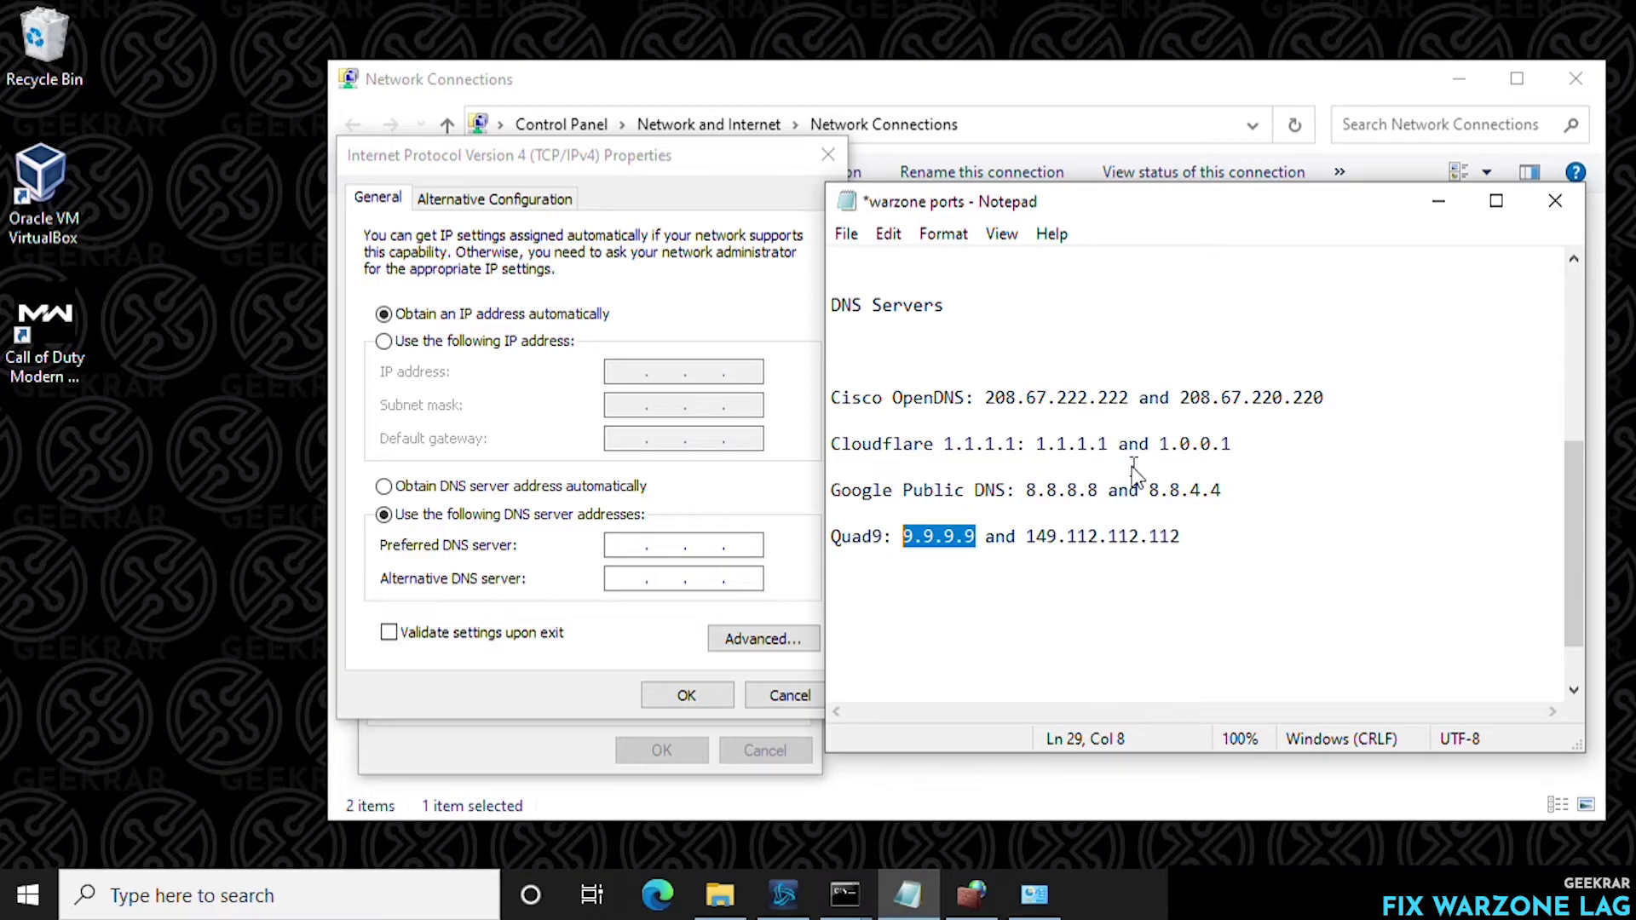
{"action": "left_click", "coordinate": [619, 547]}
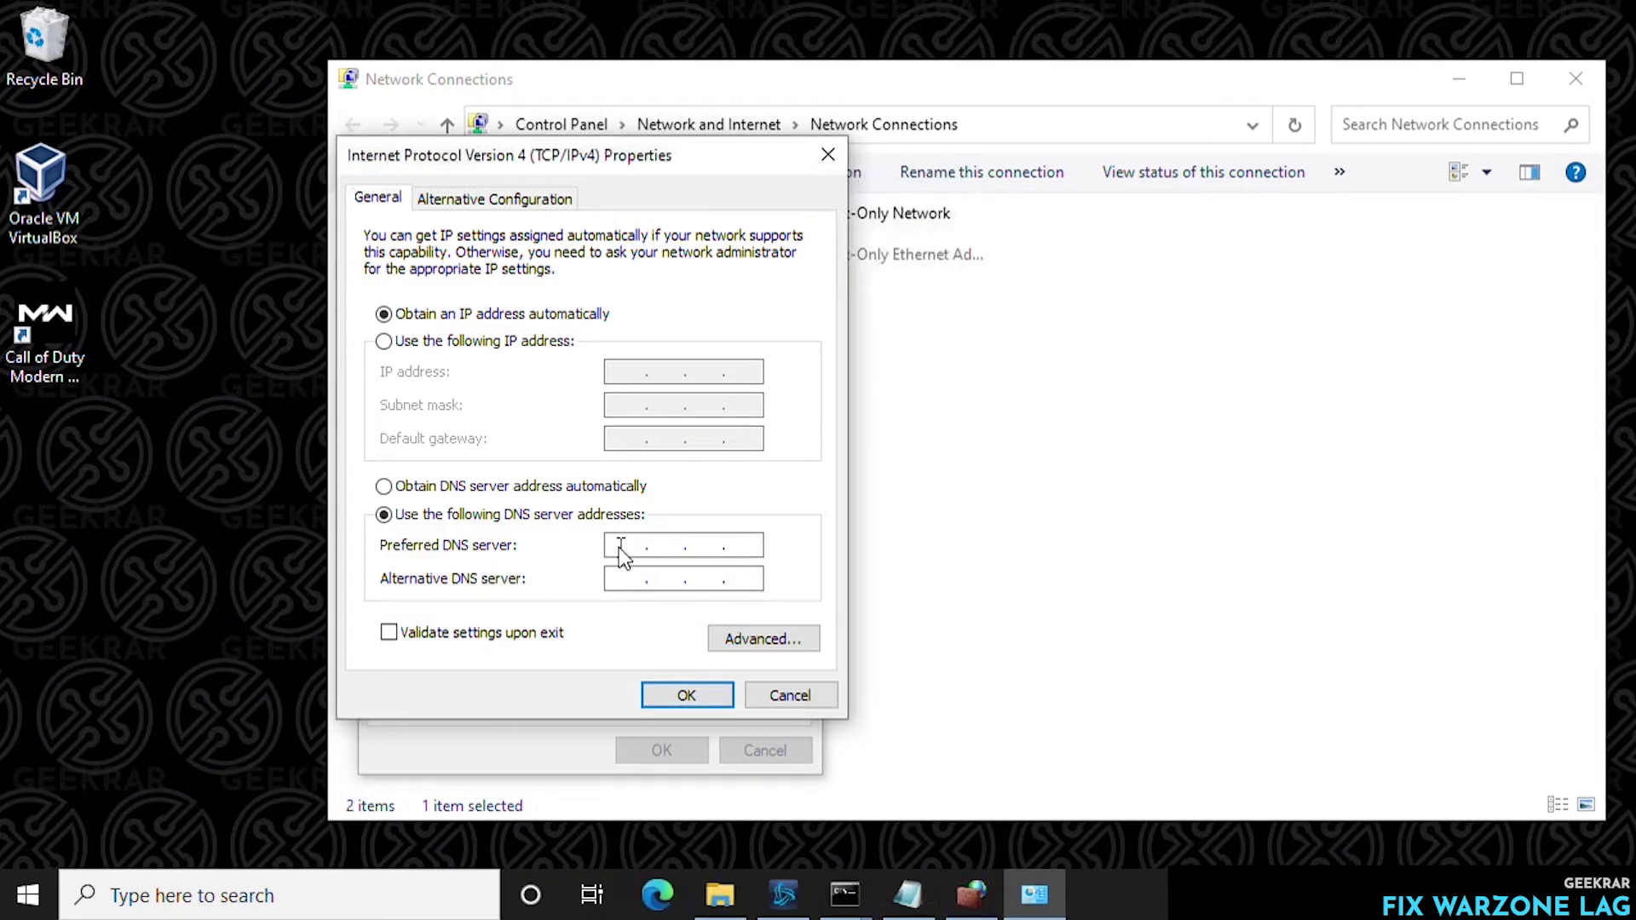
{"action": "type", "text": "1.1.1.1"}
{"action": "left_click", "coordinate": [908, 894]}
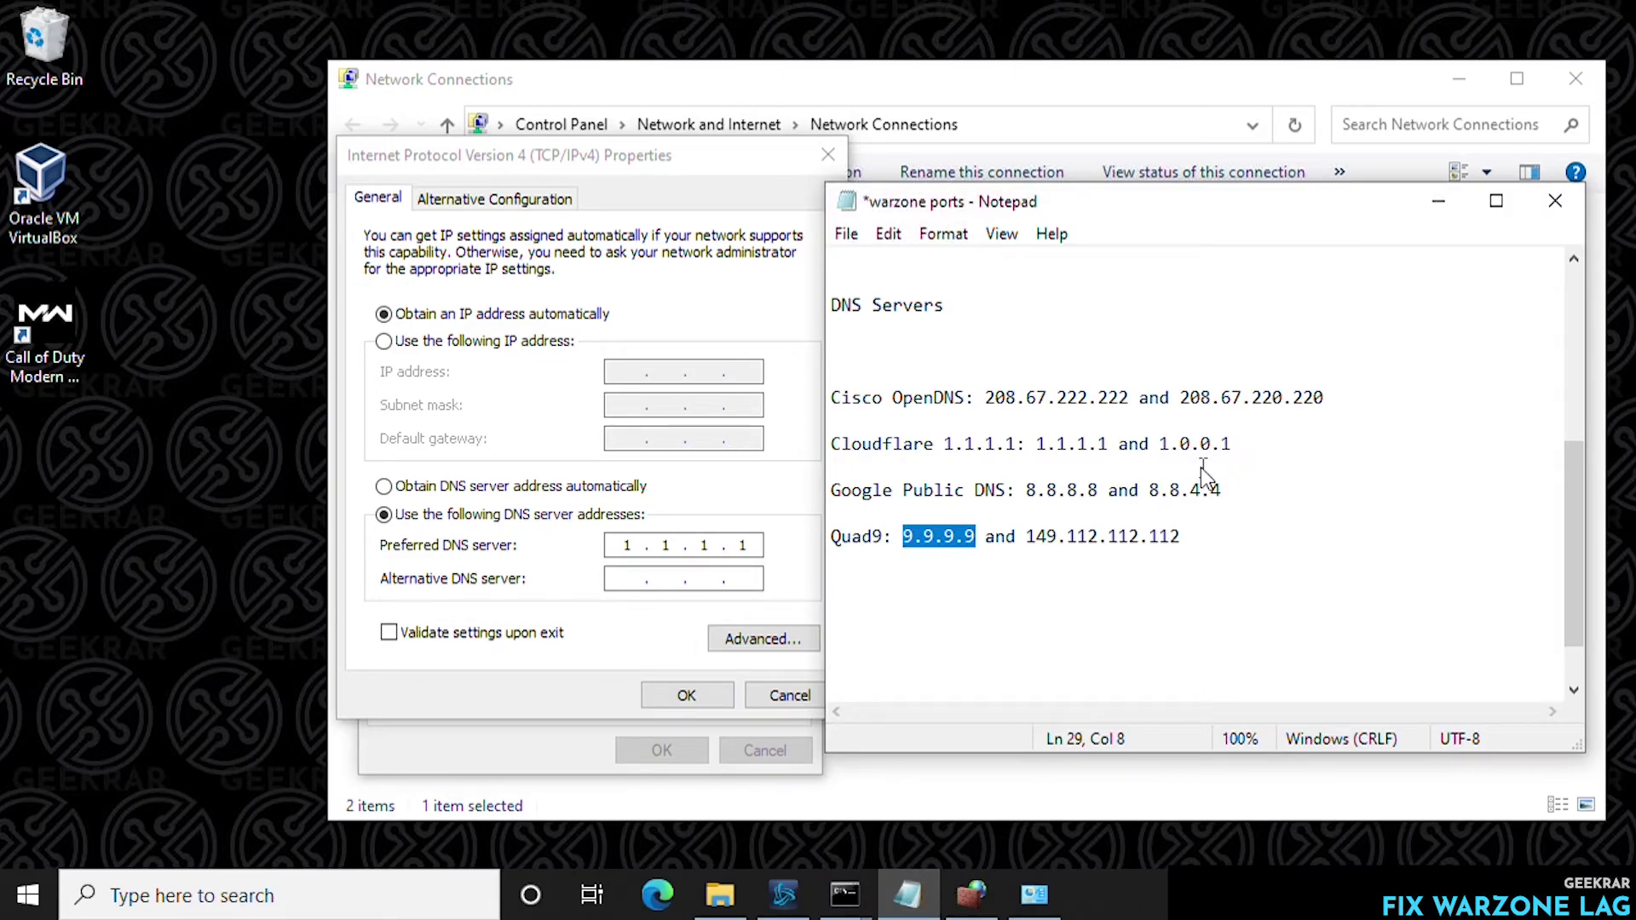
{"action": "left_click", "coordinate": [626, 579]}
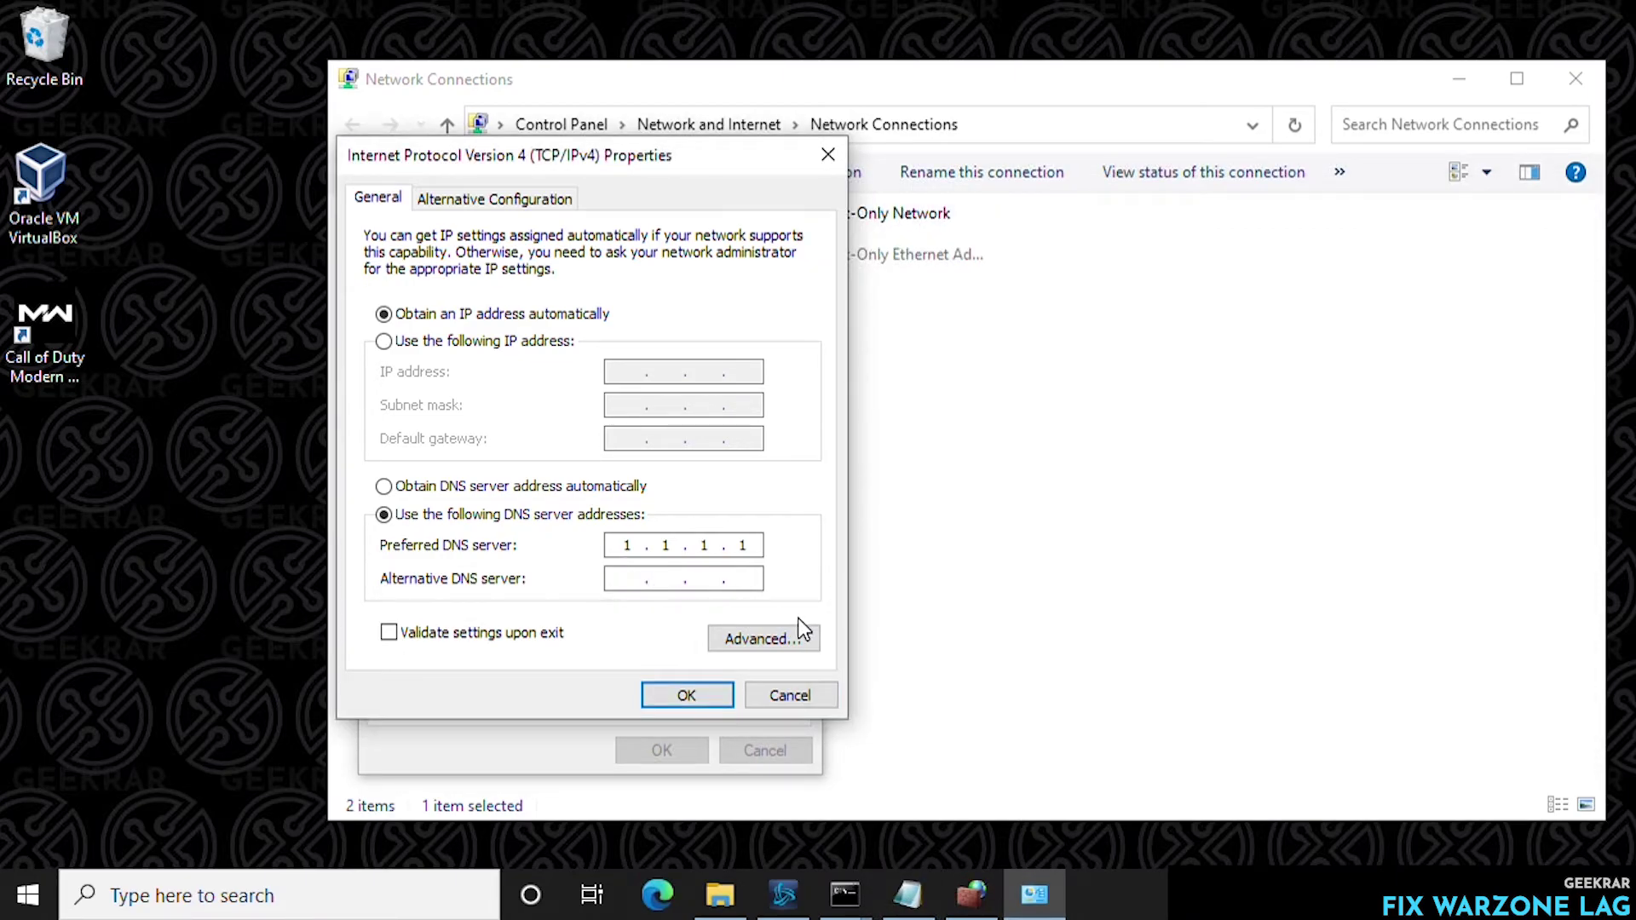
{"action": "type", "text": "1.0.0.1"}
{"action": "left_click", "coordinate": [685, 703]}
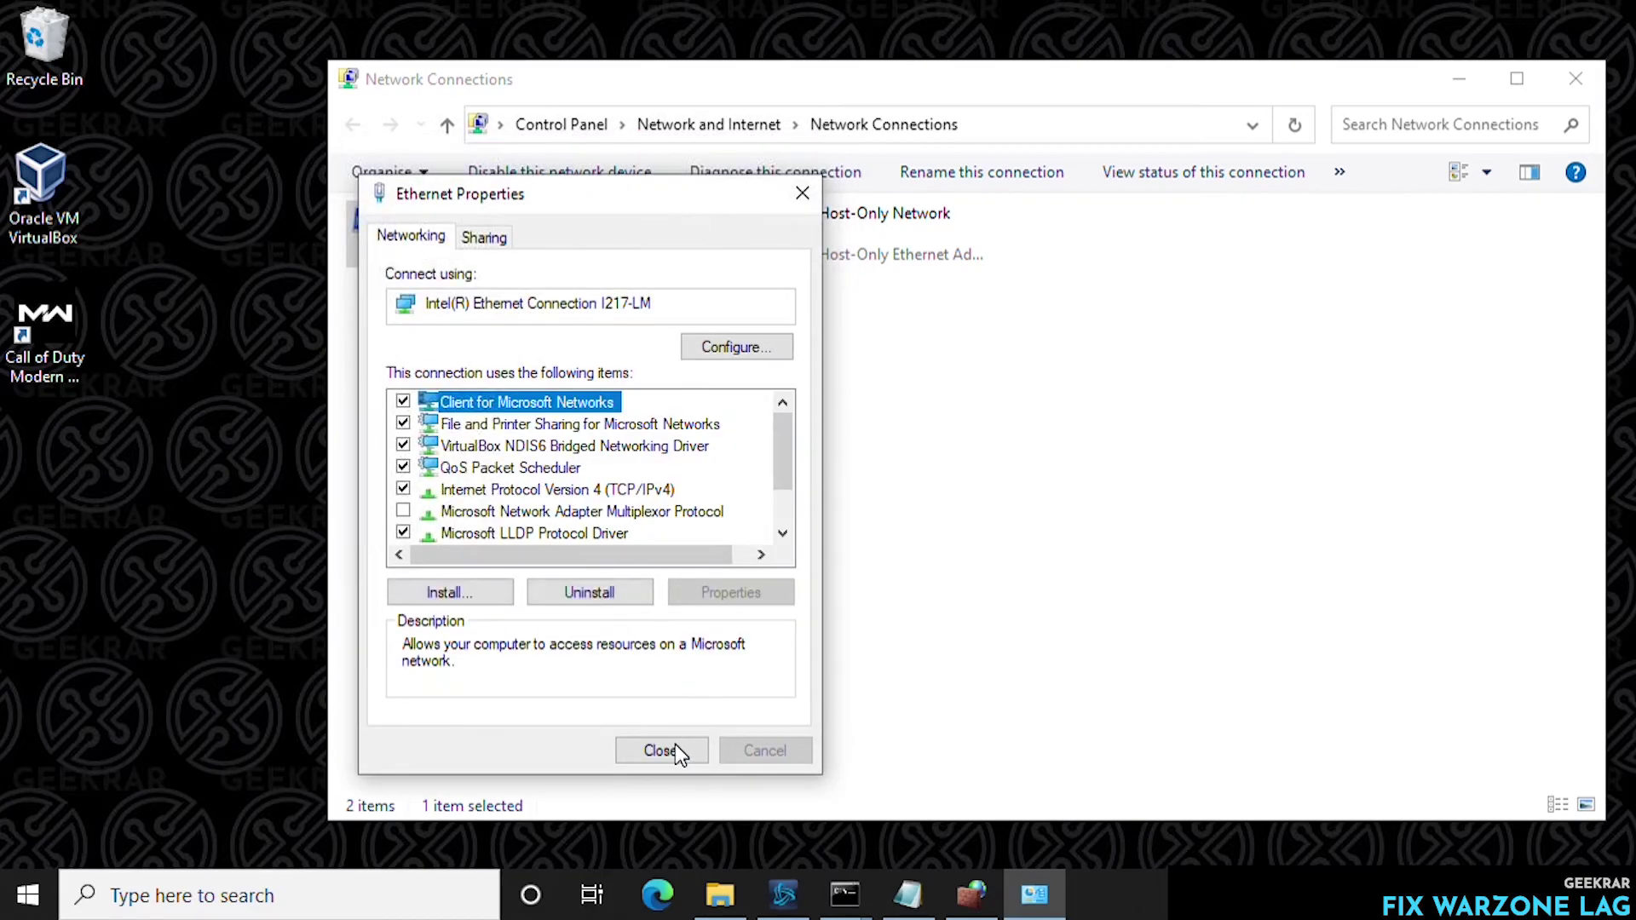
{"action": "left_click", "coordinate": [673, 750]}
Close the Network Connections window and minimize the Notepad DNS list.
{"action": "left_click", "coordinate": [1575, 78]}
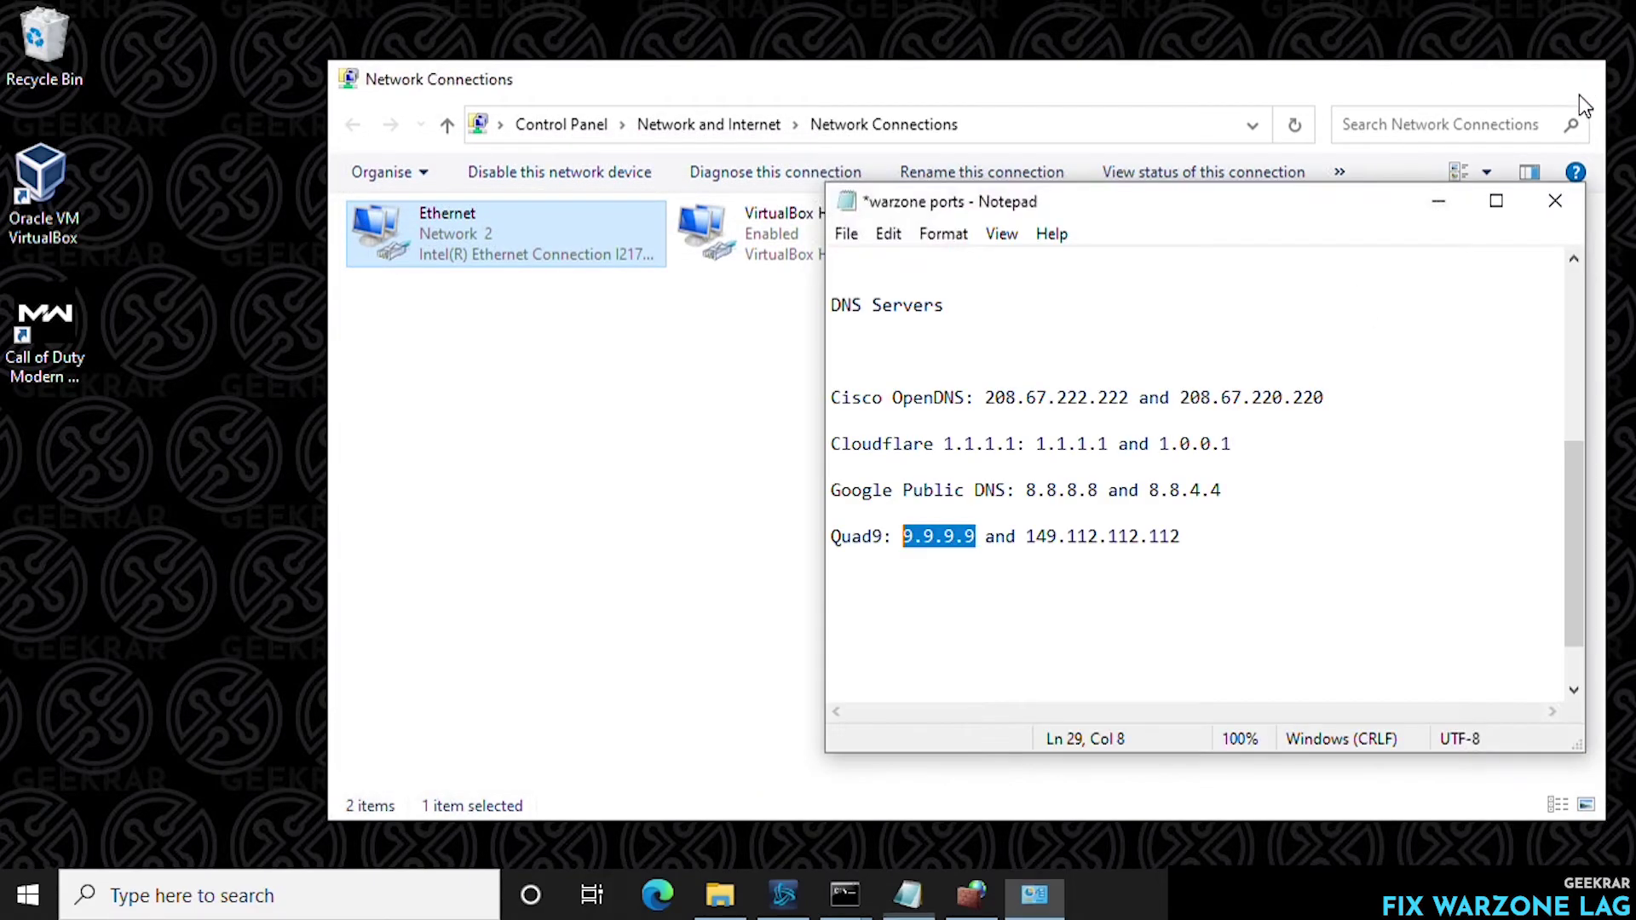
{"action": "left_click", "coordinate": [1444, 192]}
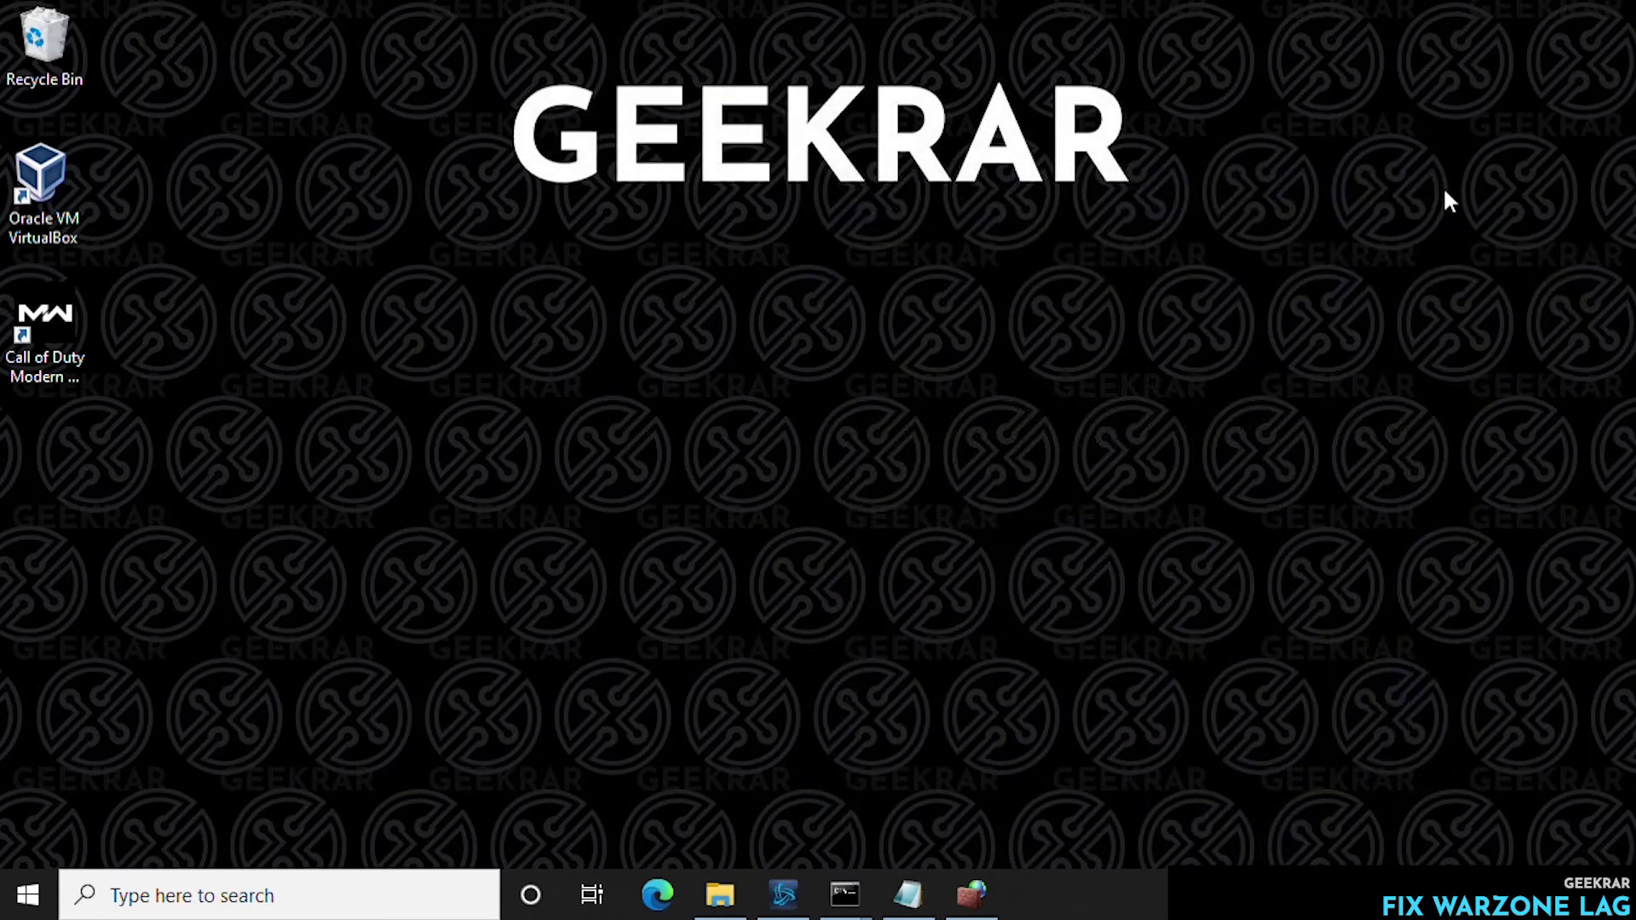